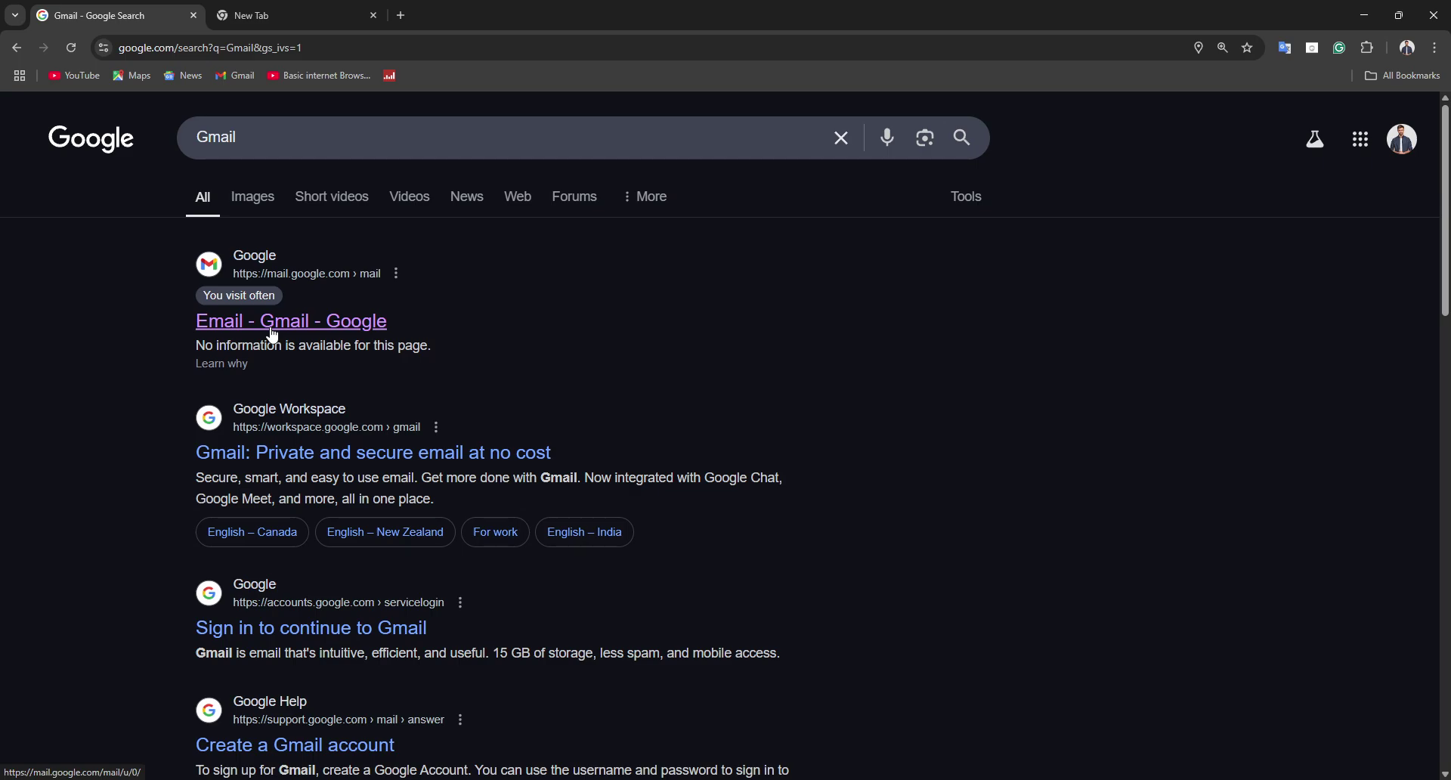
# Open the Gmail inbox from the search results and create a new label named "Zigzag".
pyautogui.click(274, 336)
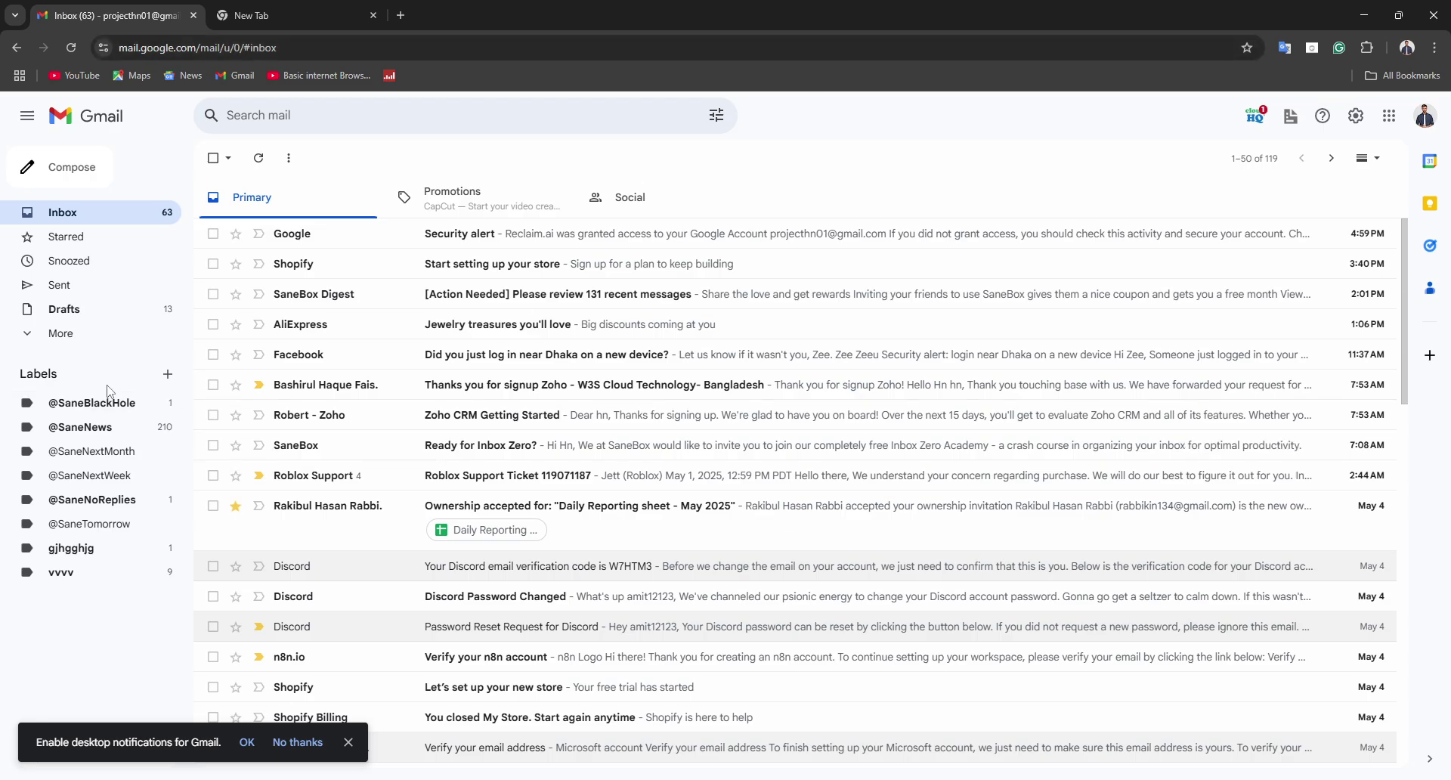
pyautogui.click(165, 374)
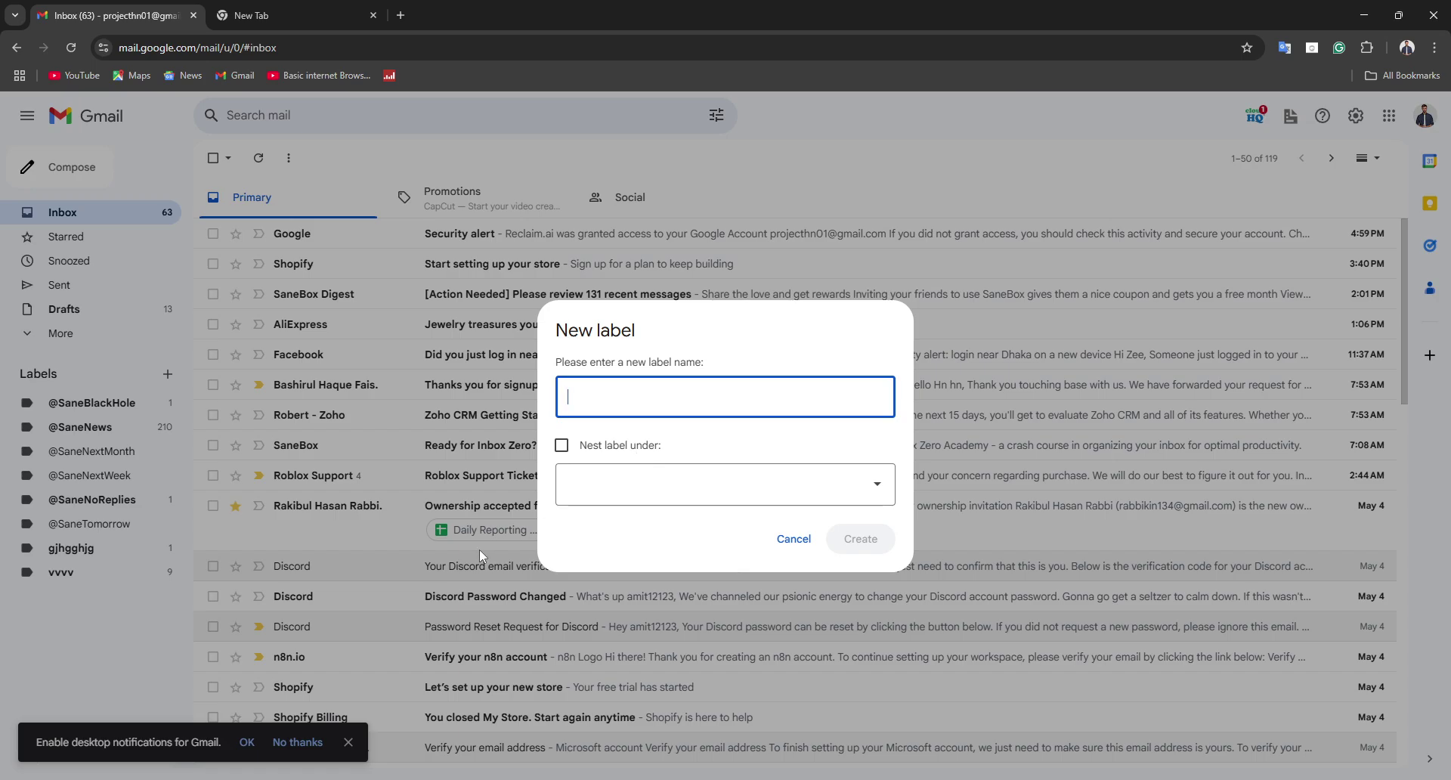
pyautogui.write('Zig')
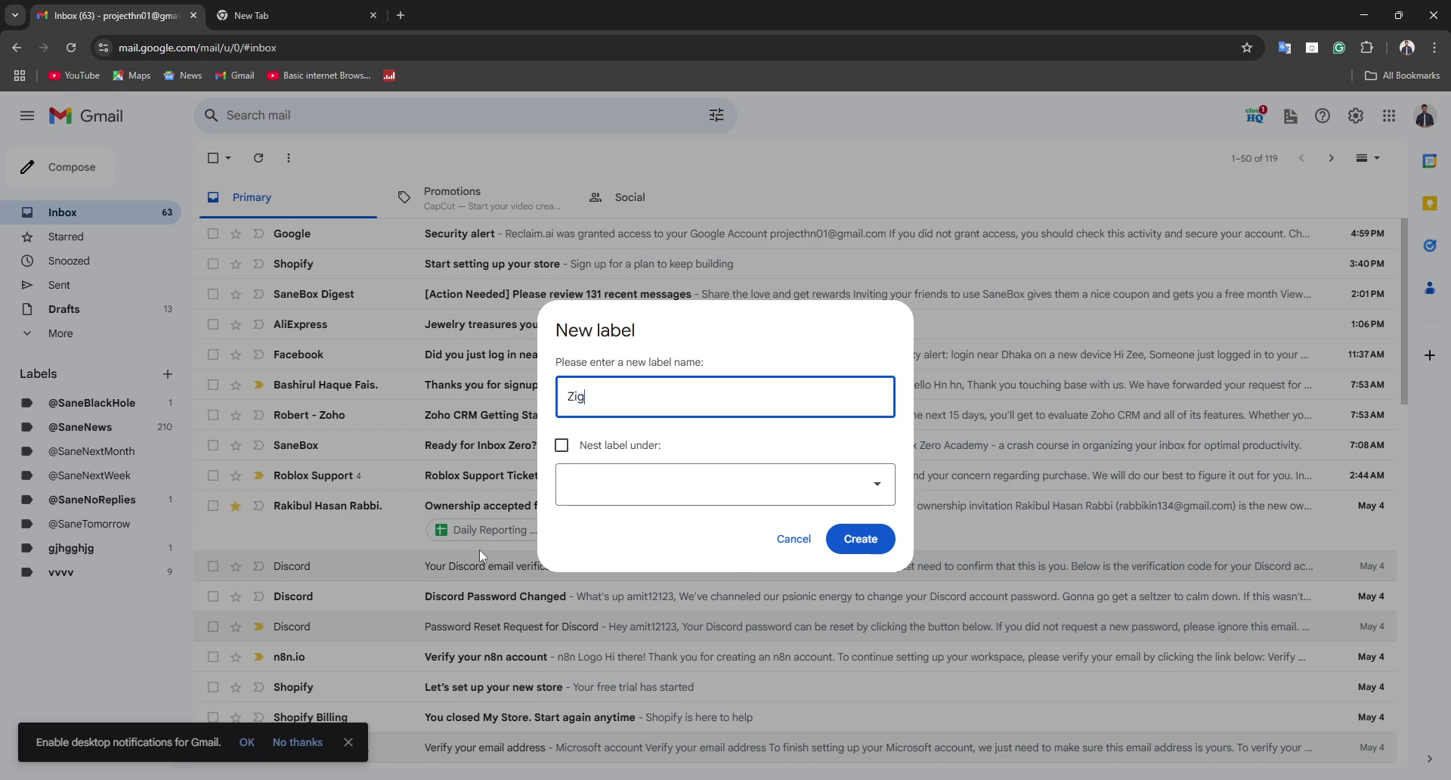
pyautogui.write('zag')
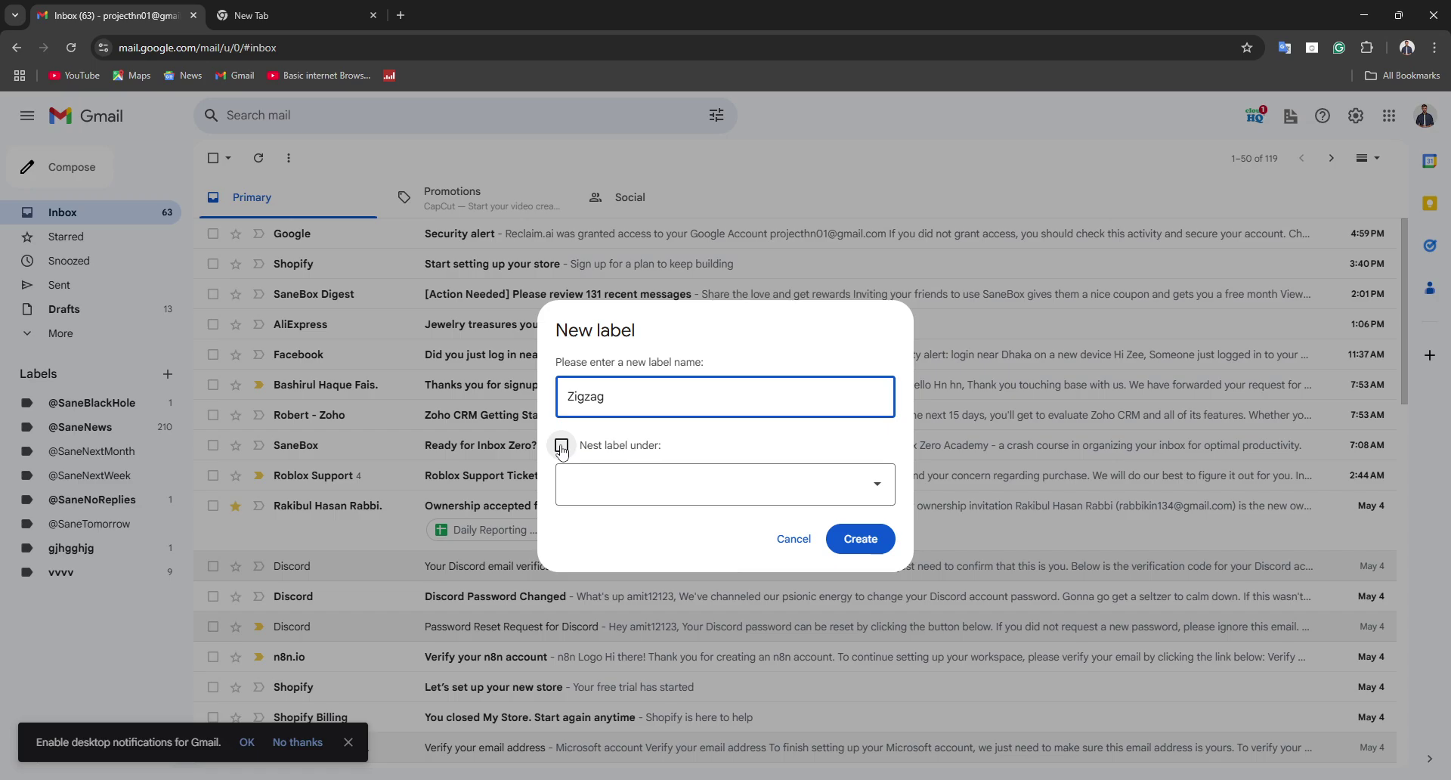
pyautogui.click(872, 541)
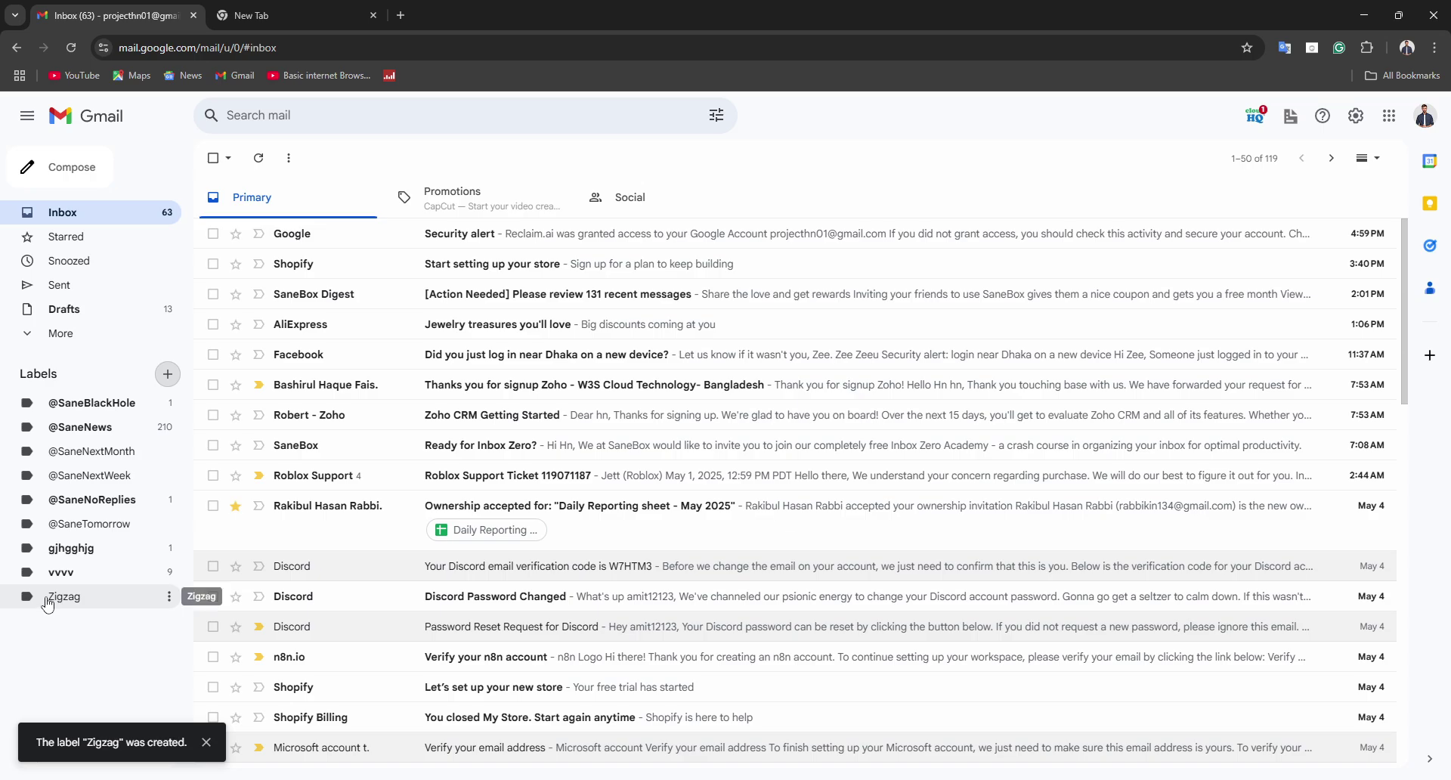
# Open the Zigzag label to view its conversations.
pyautogui.click(50, 597)
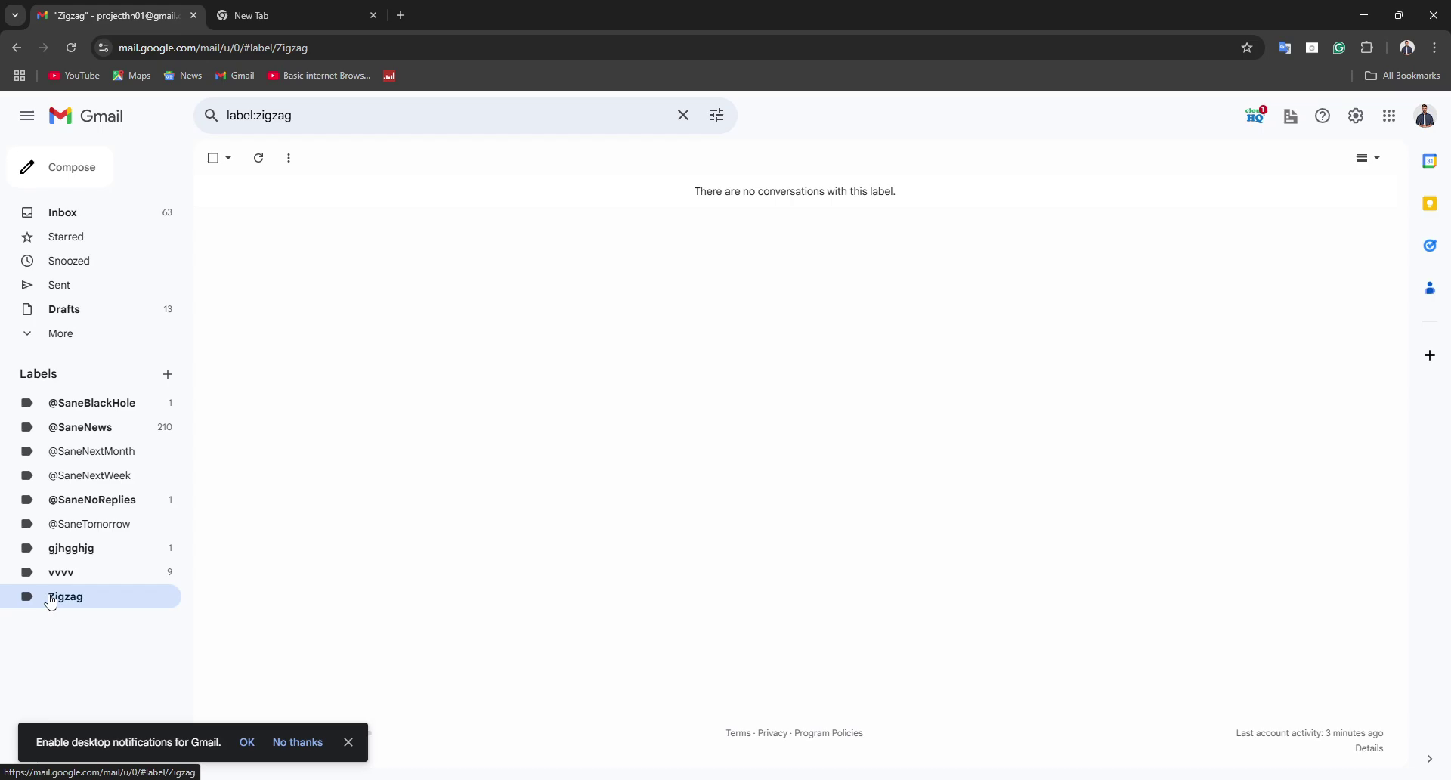
pyautogui.rightClick(114, 614)
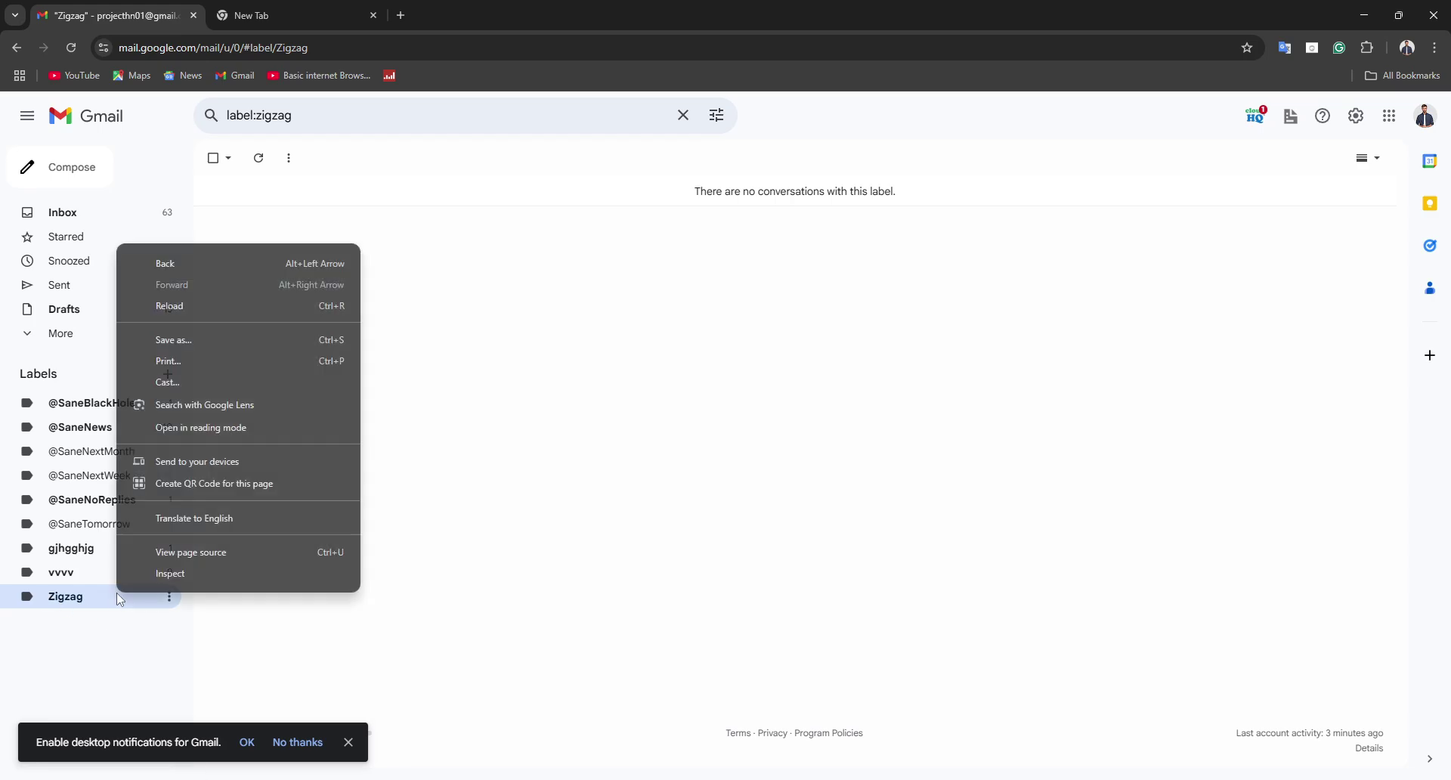
pyautogui.click(151, 650)
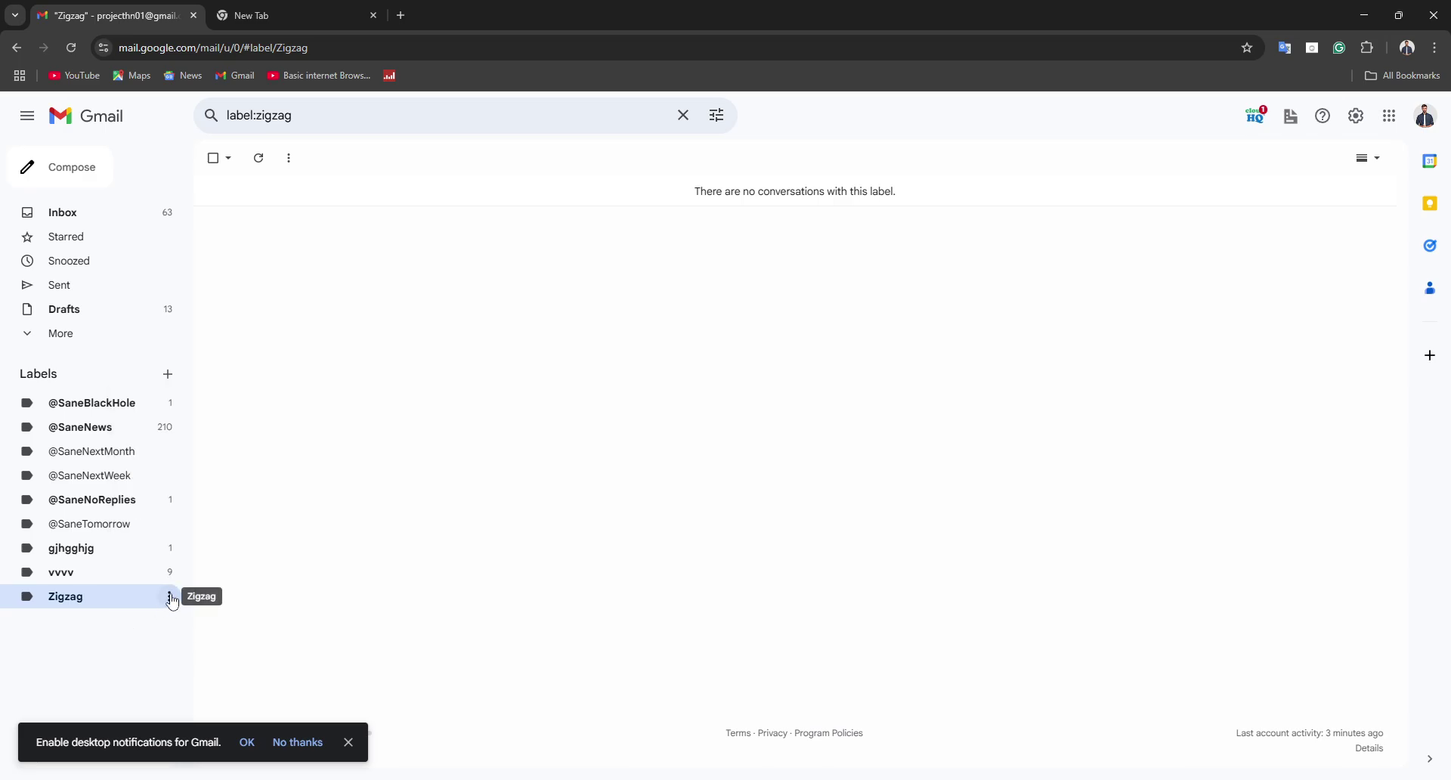
# Set the Zigzag label's color to purple.
pyautogui.click(171, 598)
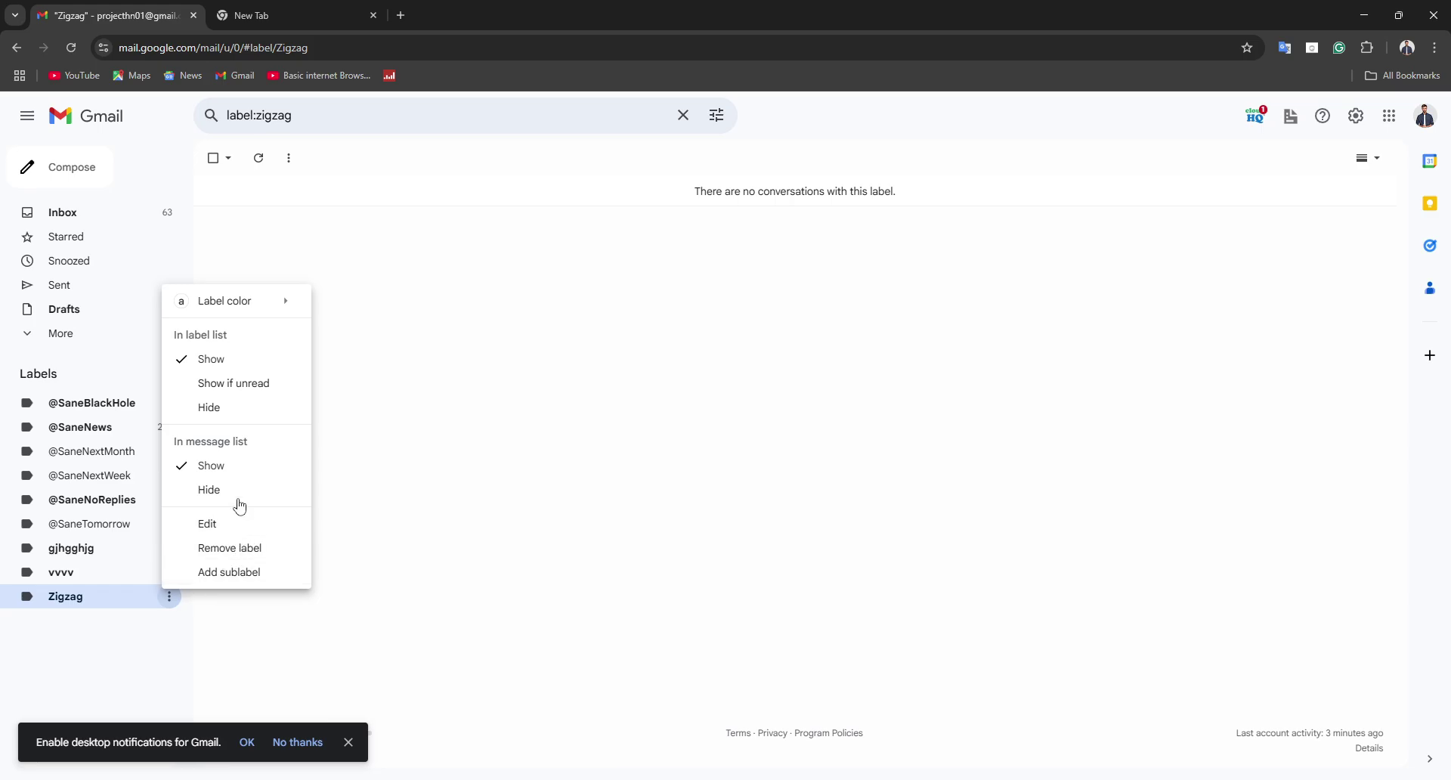
pyautogui.moveTo(240, 302)
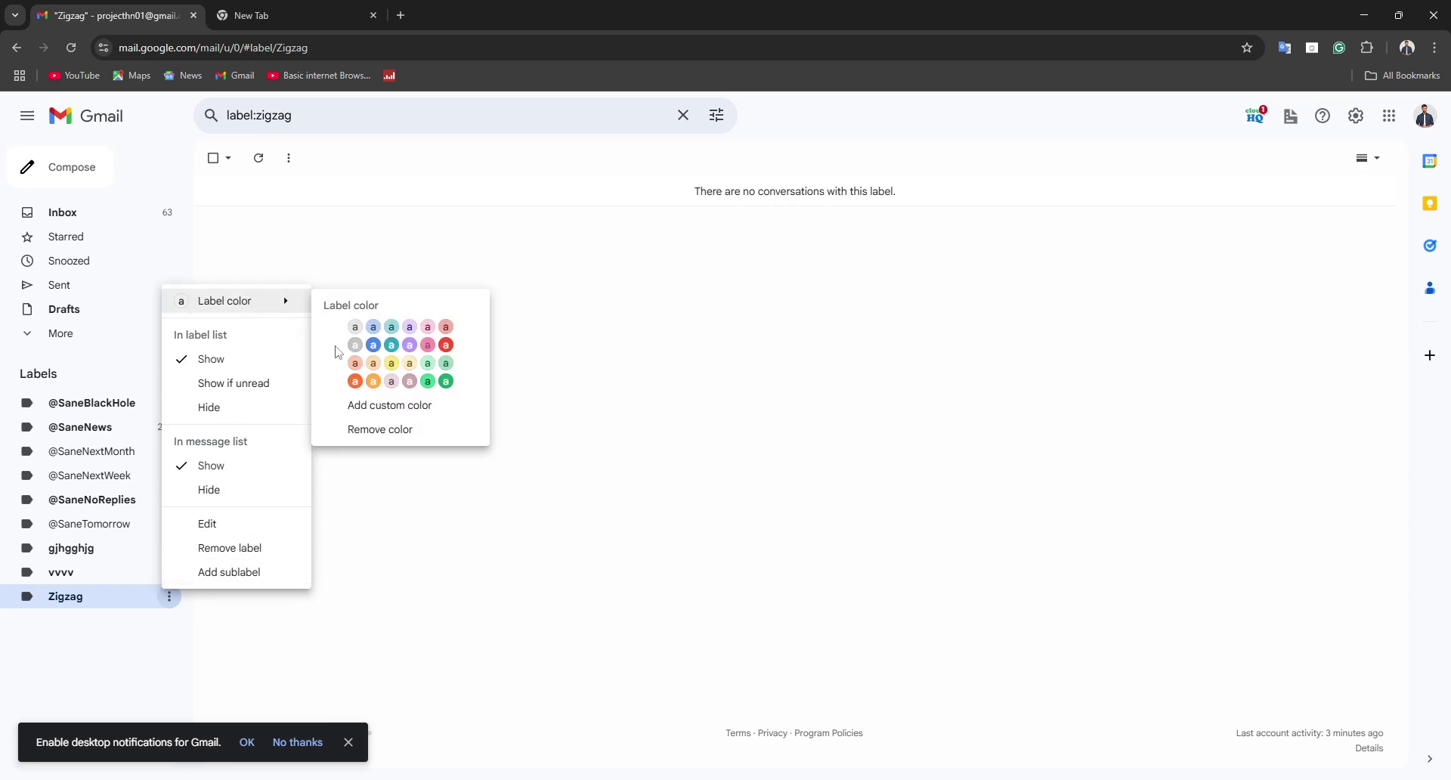
pyautogui.click(410, 353)
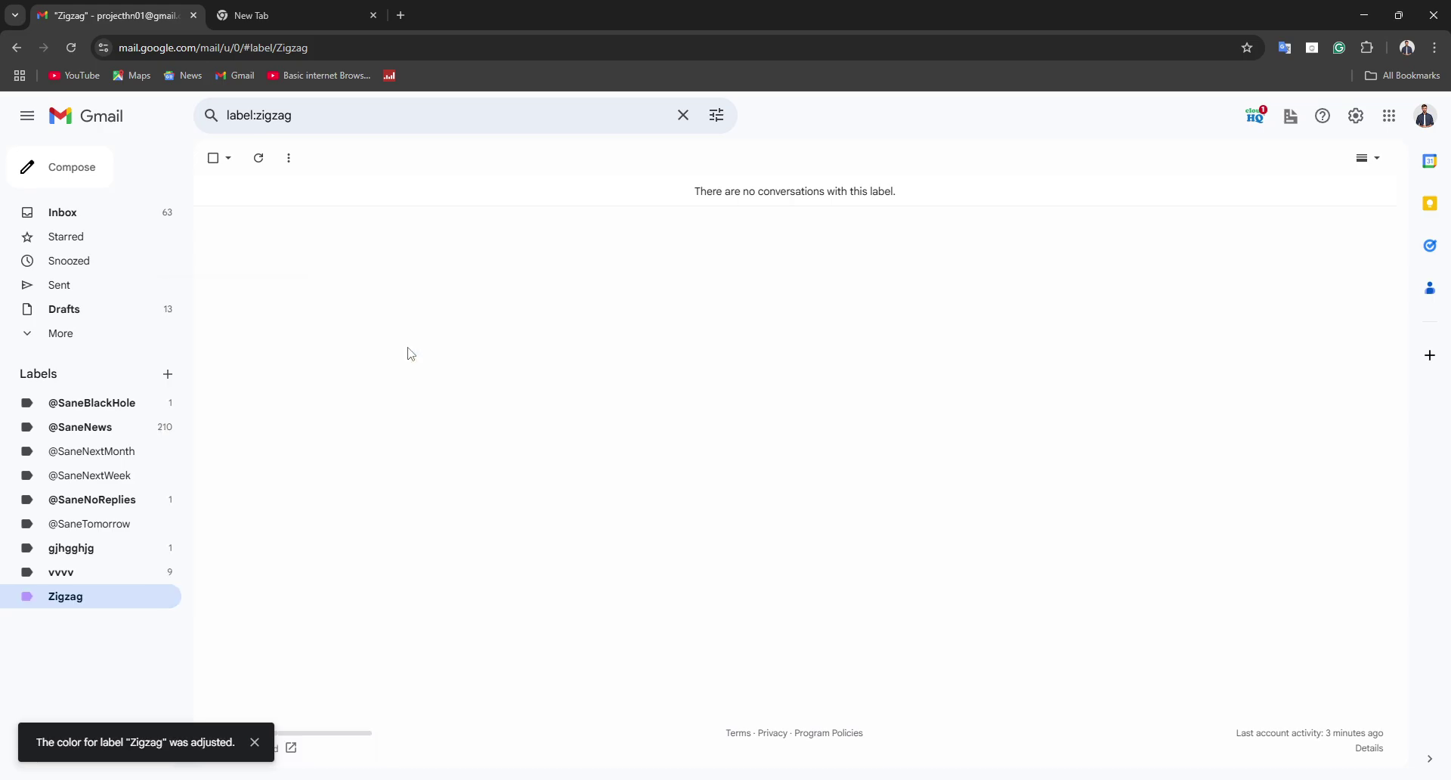
# Change the Zigzag label's color to red.
pyautogui.click(169, 596)
pyautogui.moveTo(200, 303)
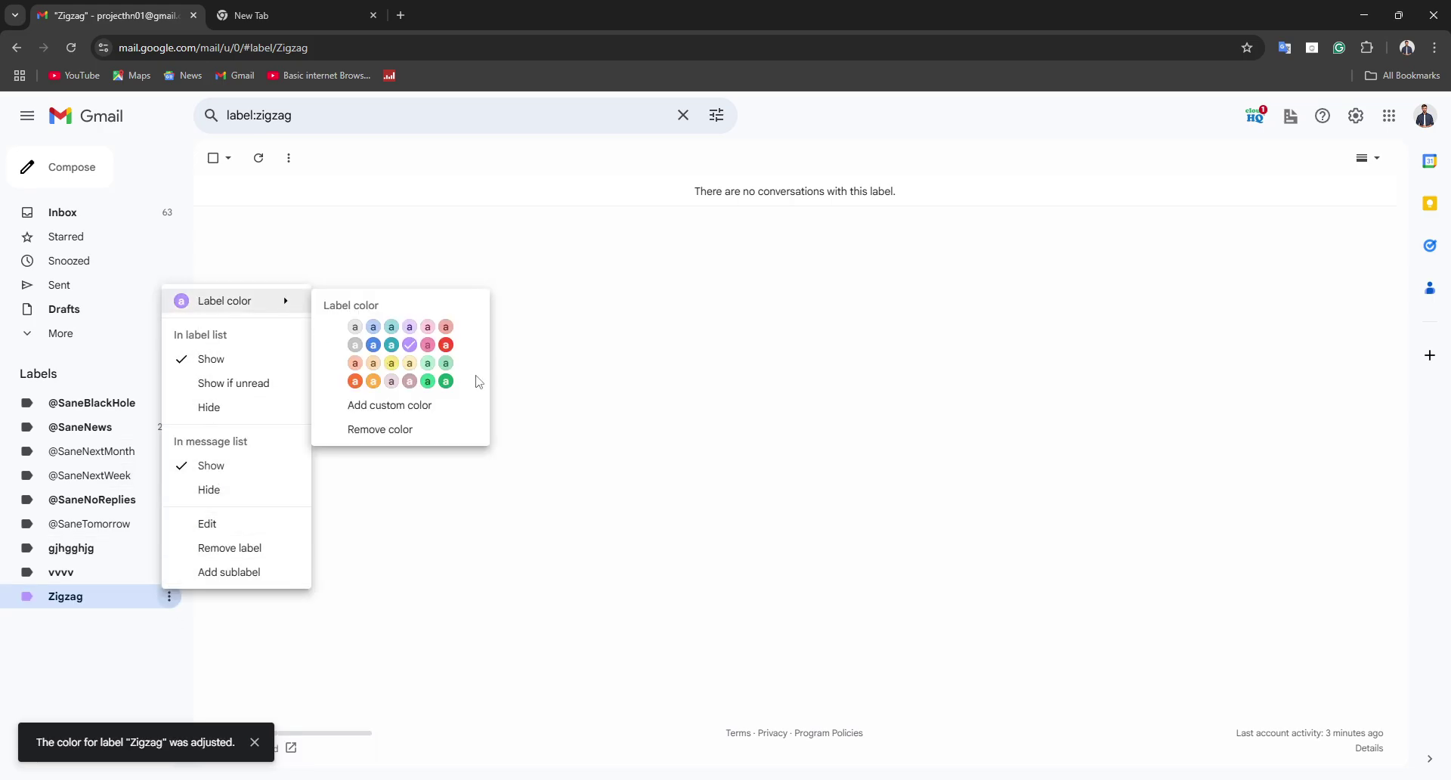
pyautogui.click(446, 346)
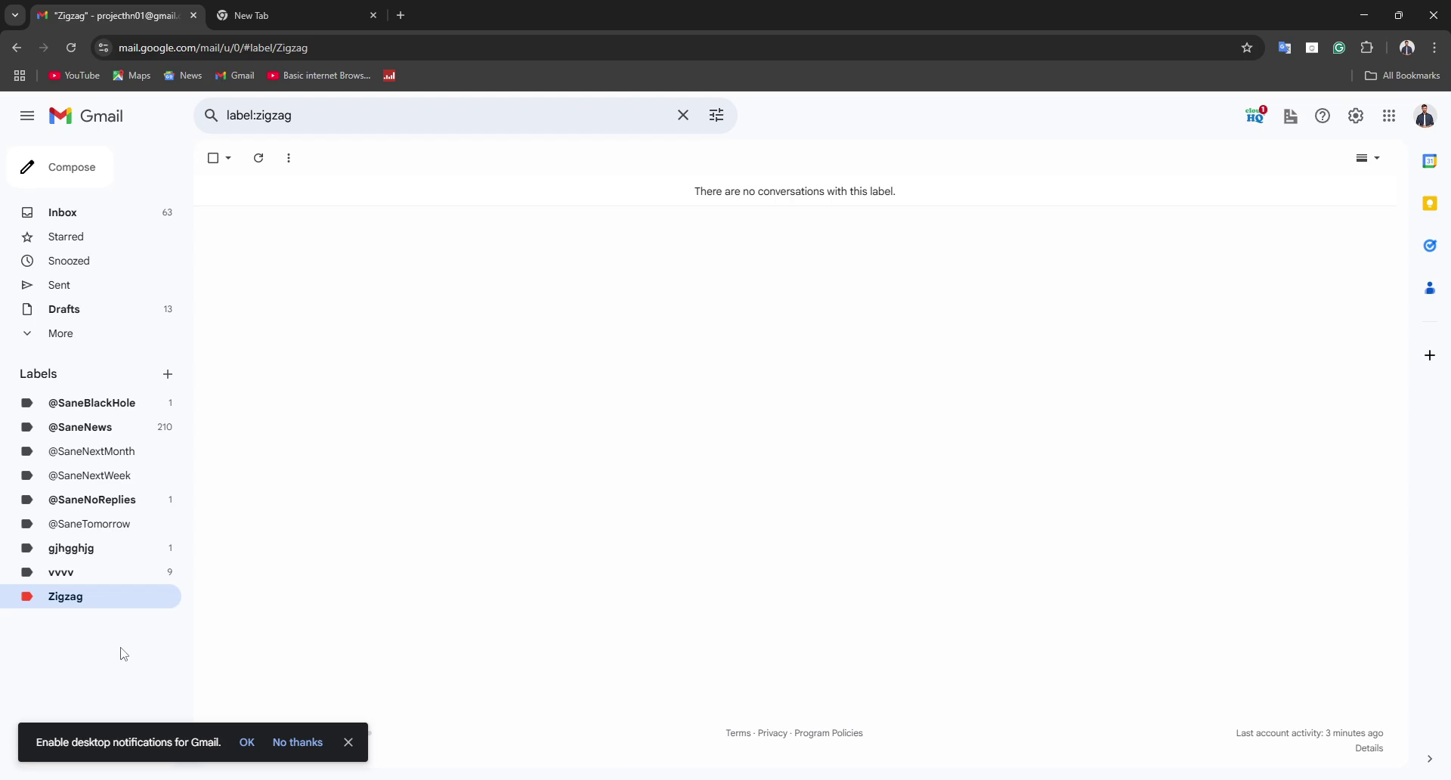
# Create another top-level label named "work" without nesting it.
pyautogui.click(168, 374)
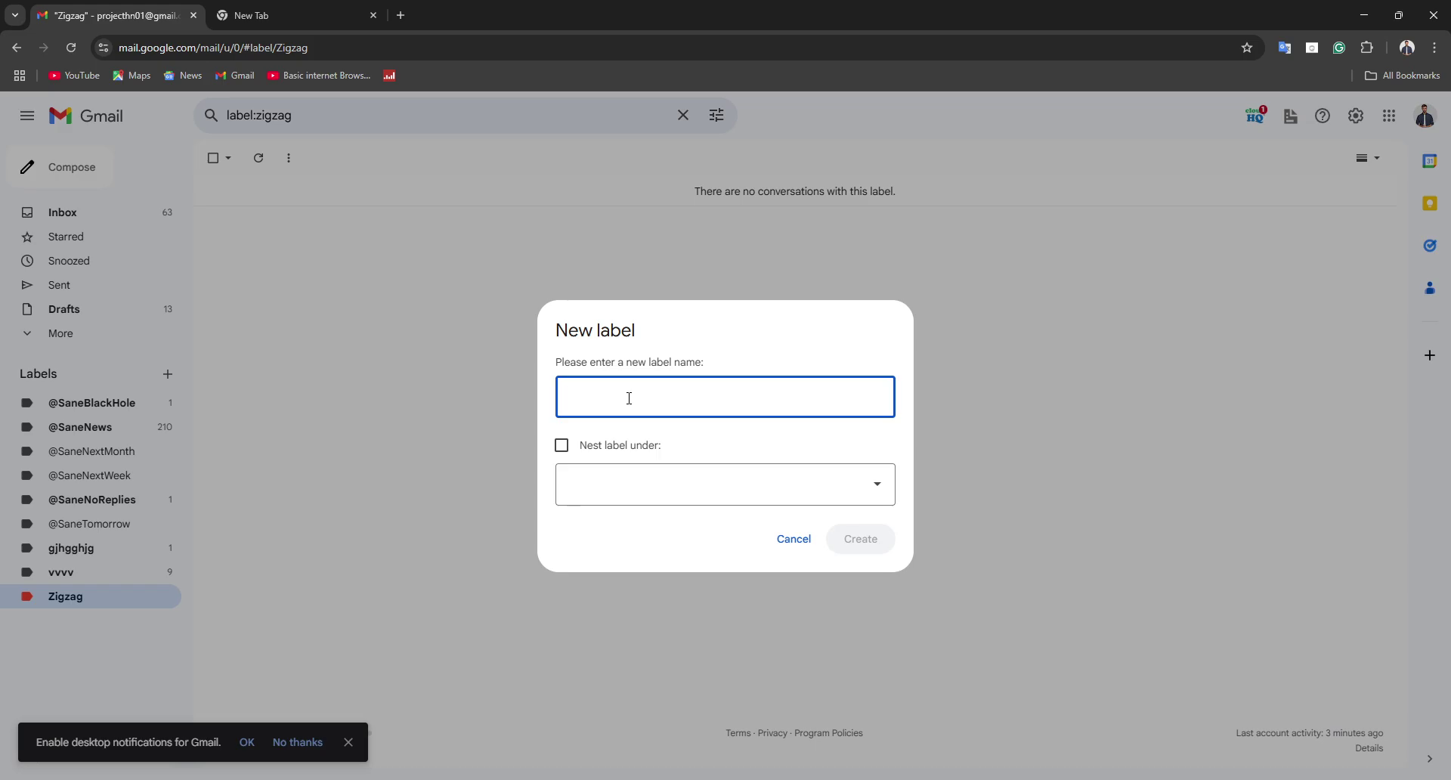
pyautogui.write('work')
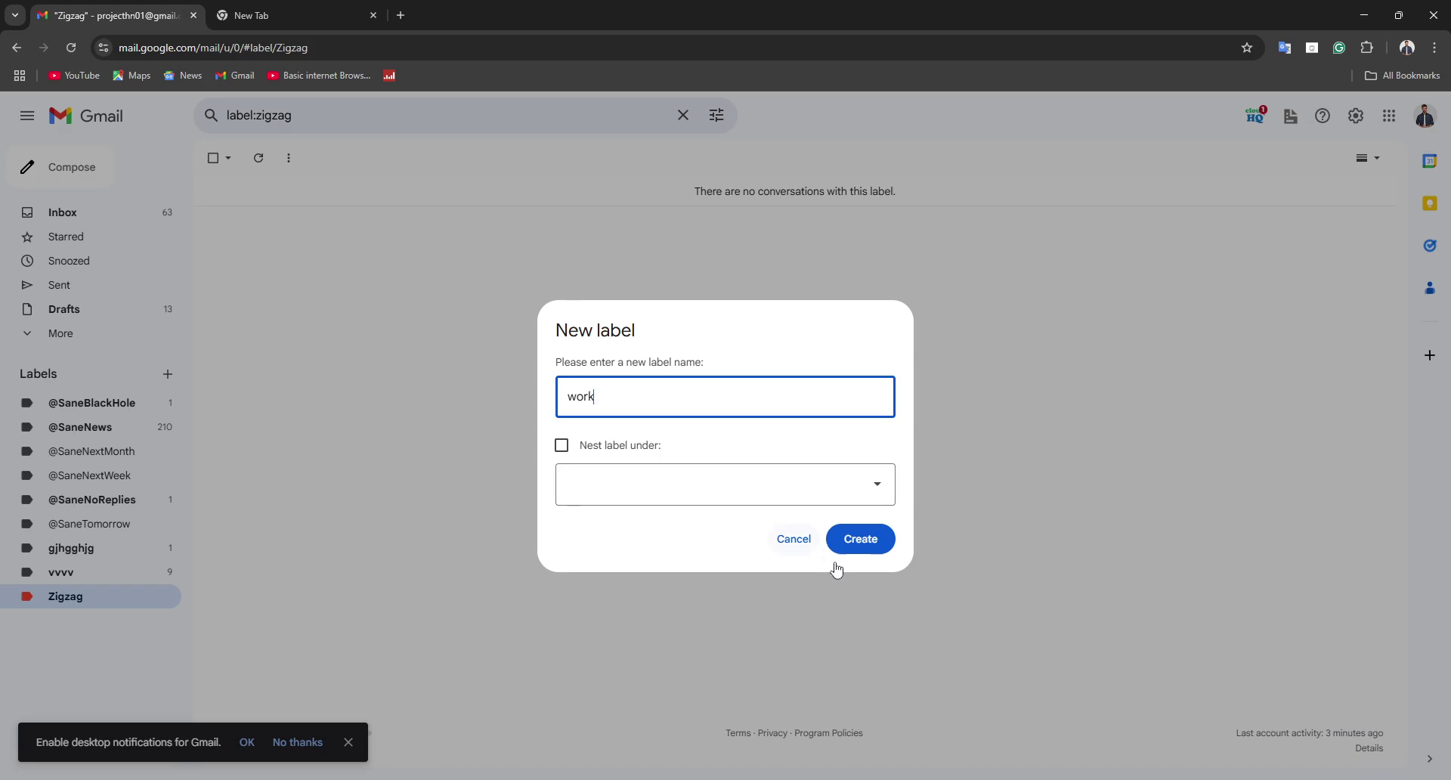
pyautogui.click(859, 538)
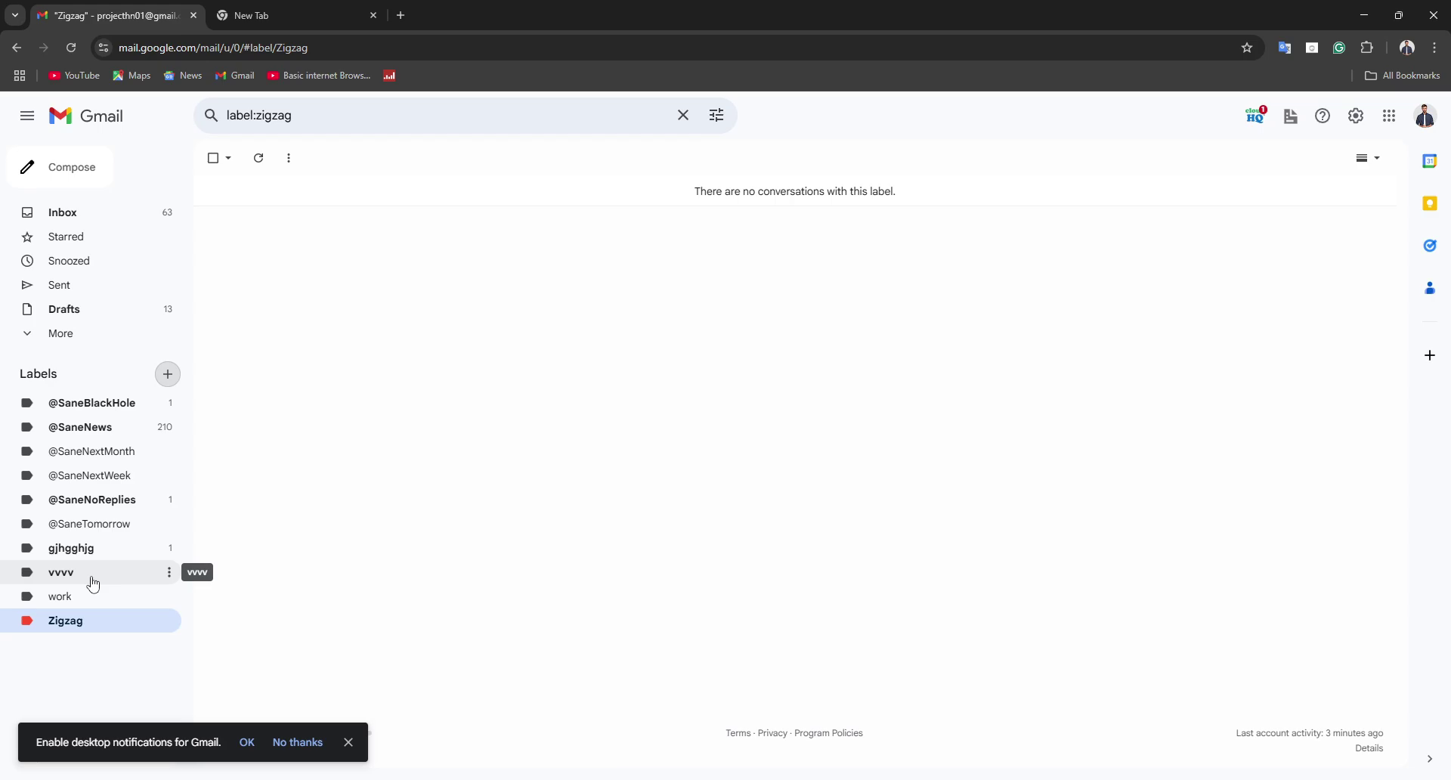
# Start a new label named "work" with nesting enabled and choose the existing work label as its parent.
pyautogui.click(166, 375)
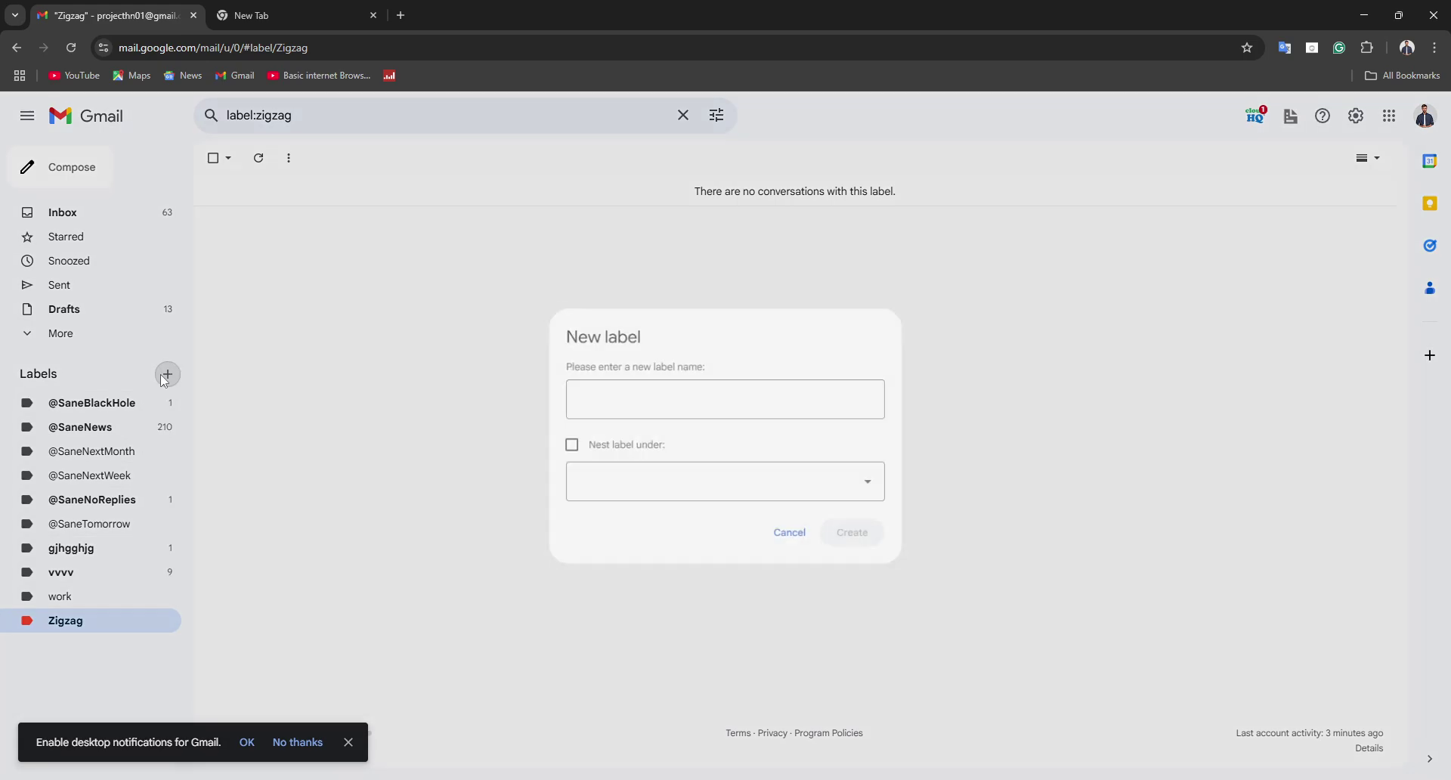
pyautogui.click(560, 445)
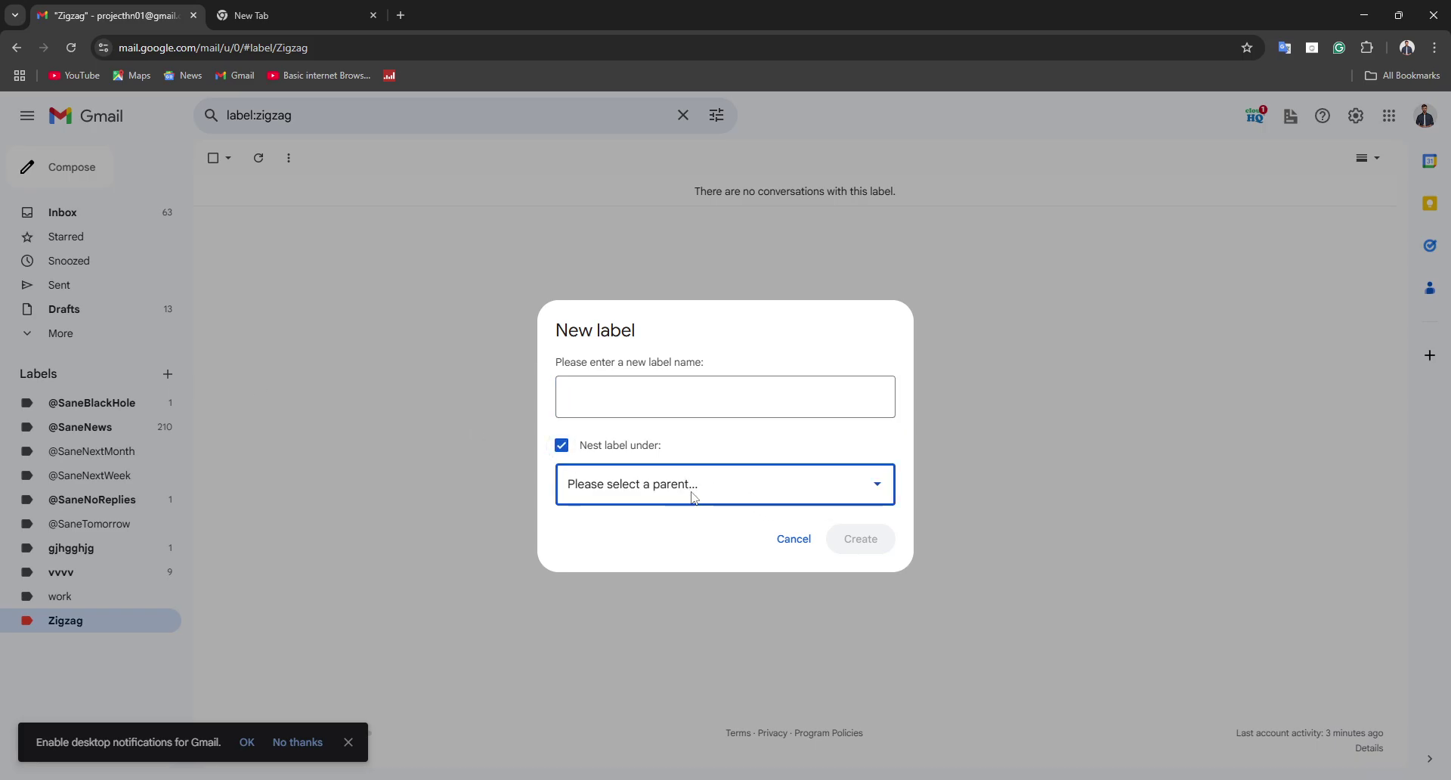
pyautogui.click(694, 487)
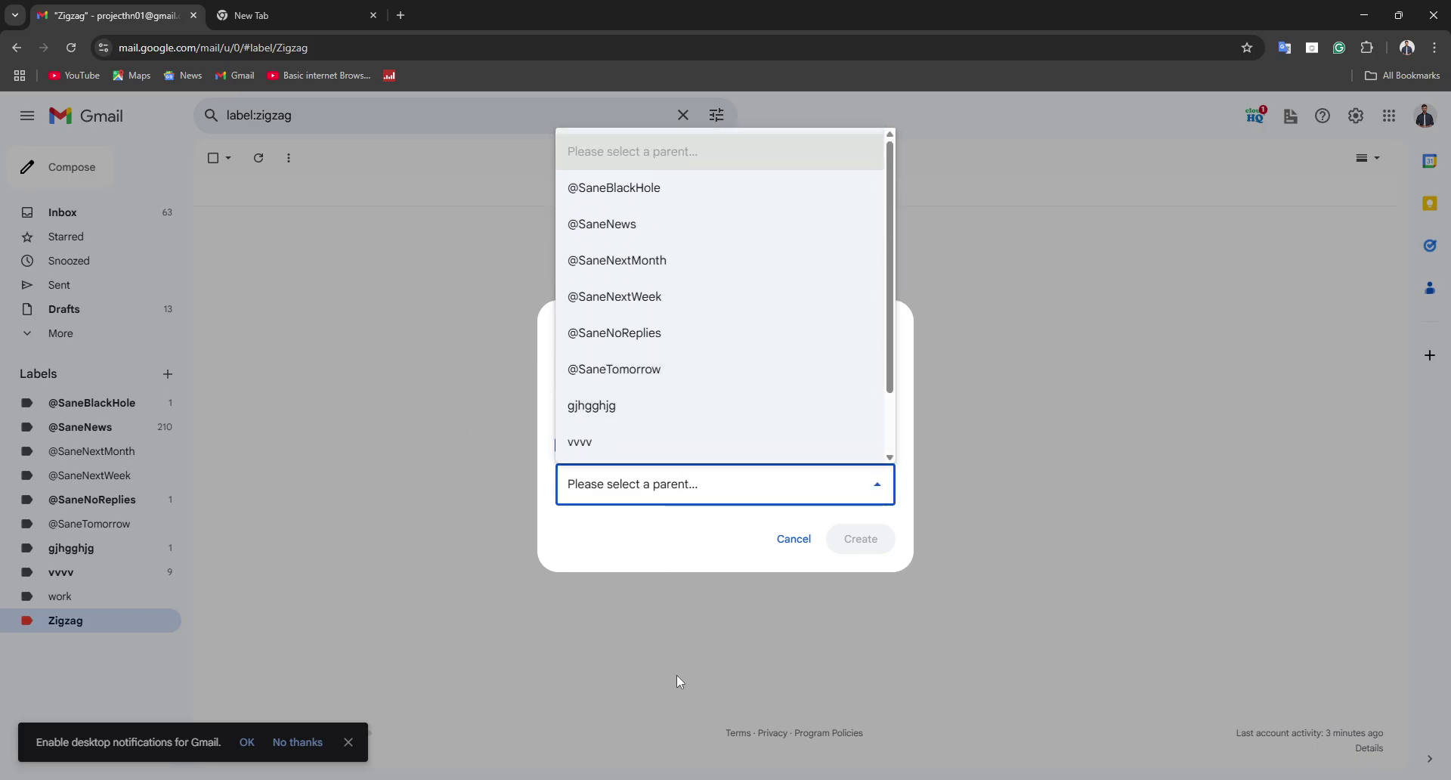
pyautogui.click(617, 533)
pyautogui.click(624, 404)
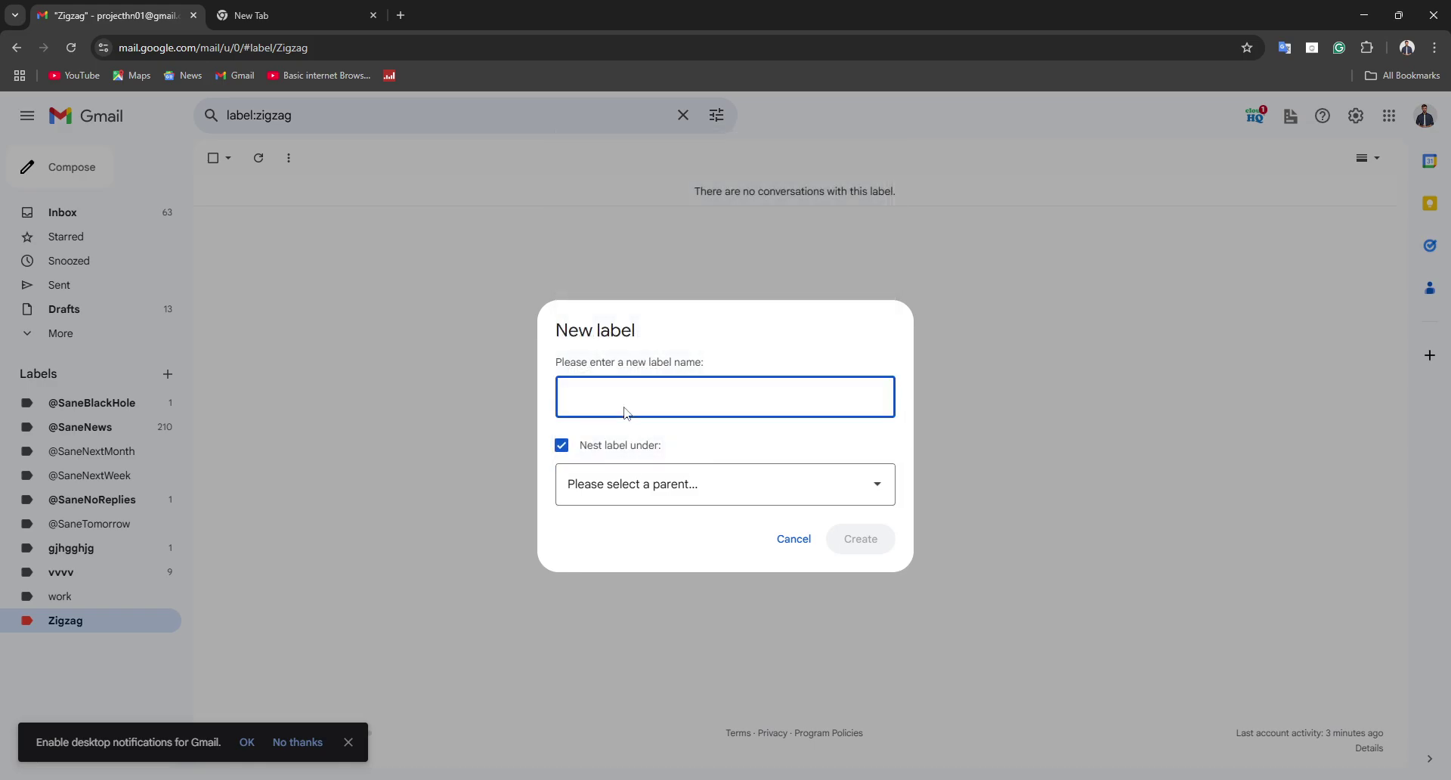
pyautogui.write('work')
pyautogui.click(643, 501)
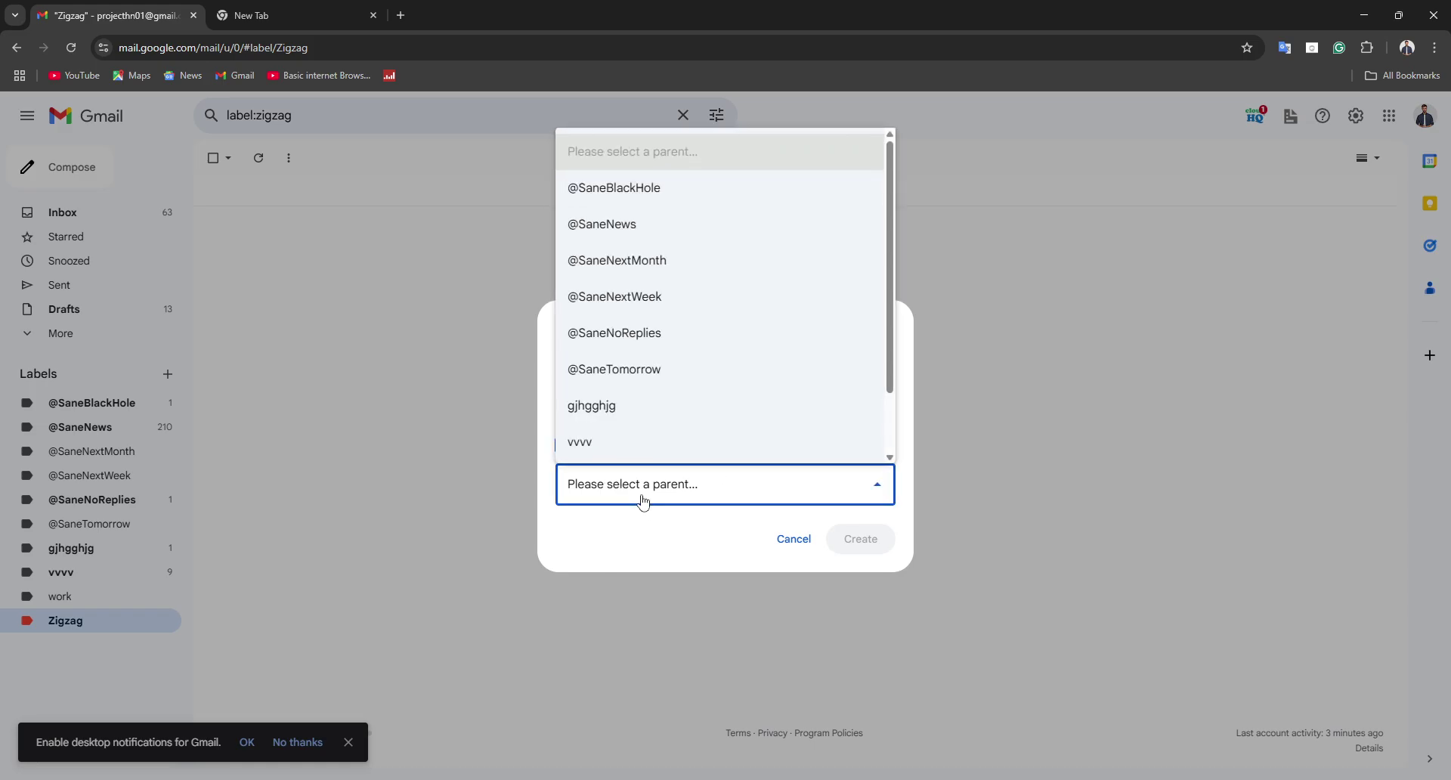
pyautogui.scroll(-1, 680, 287)
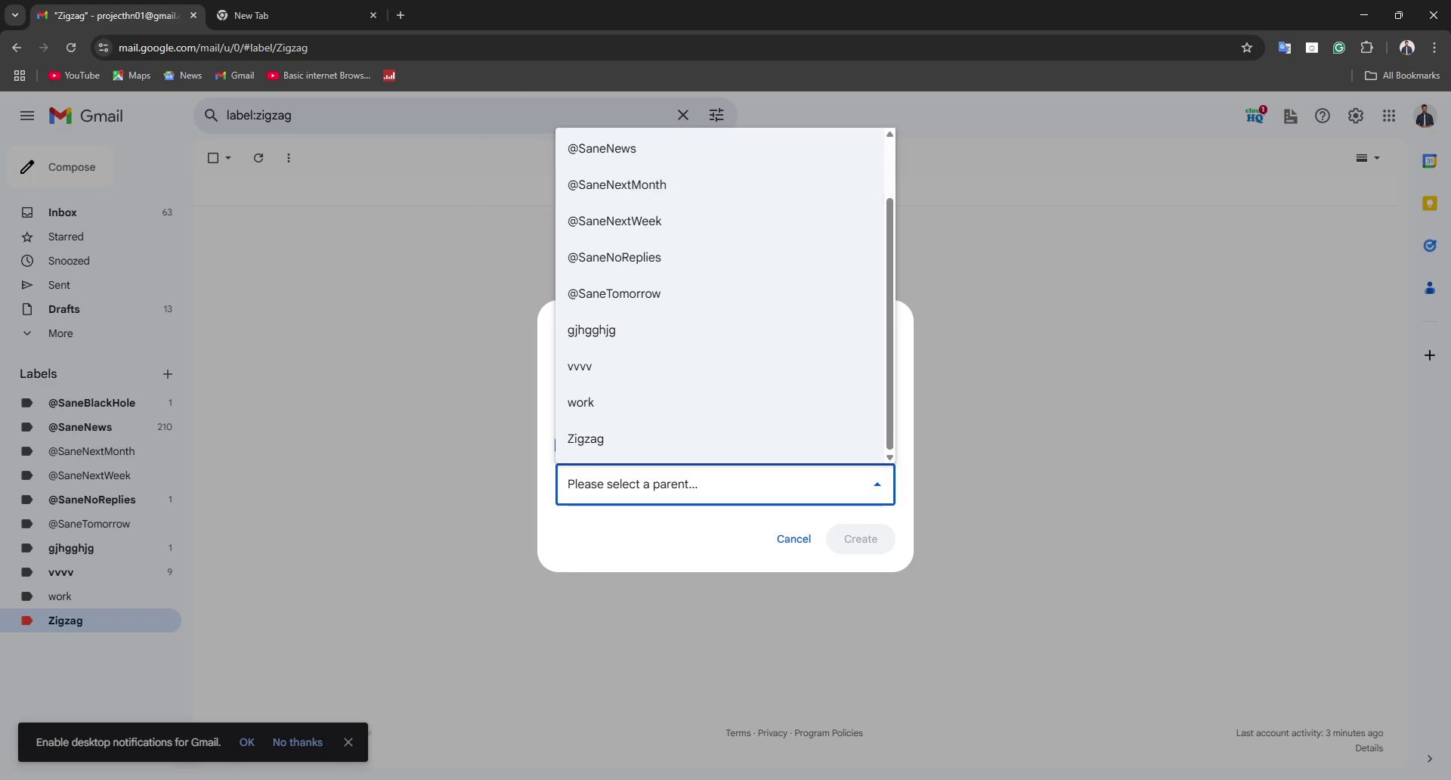
pyautogui.click(592, 405)
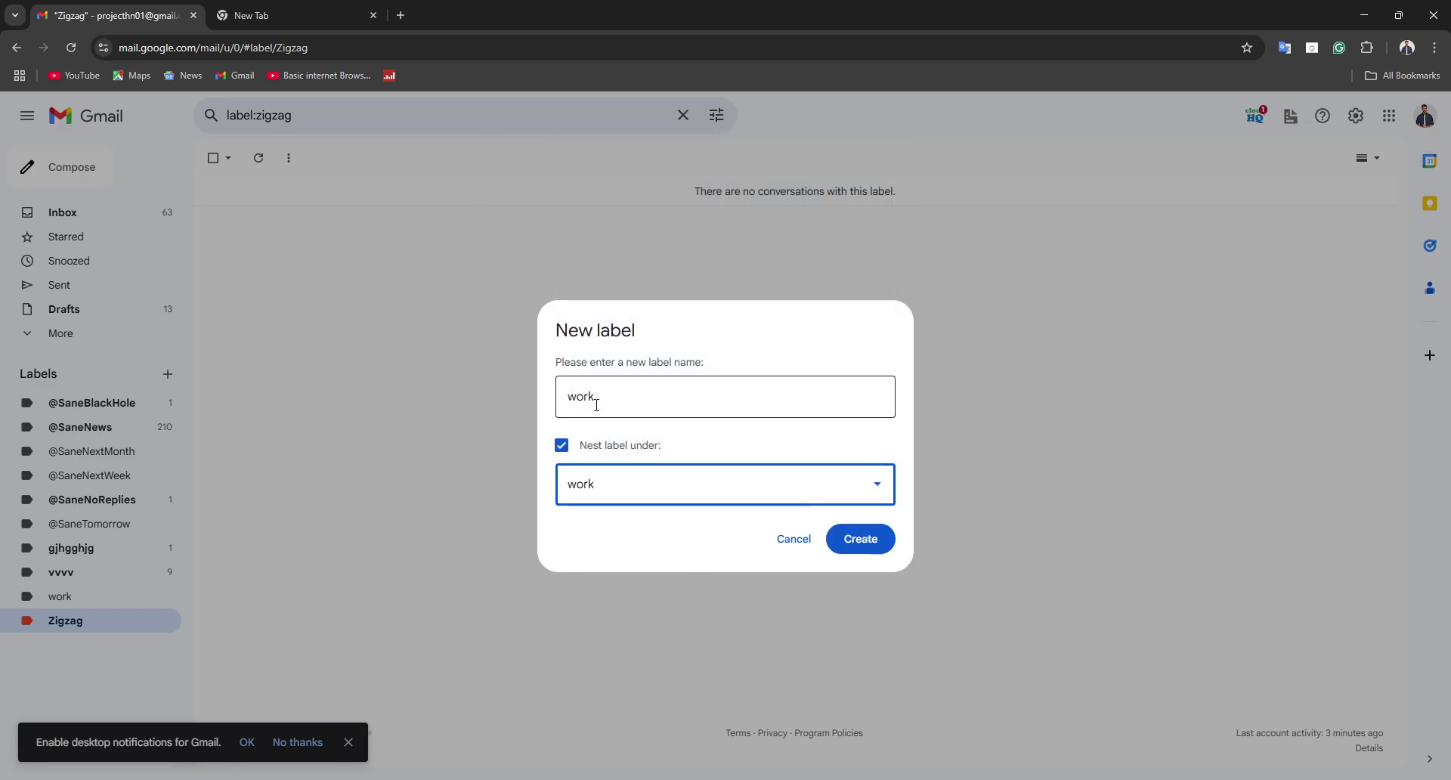
pyautogui.click(771, 407)
pyautogui.click(672, 488)
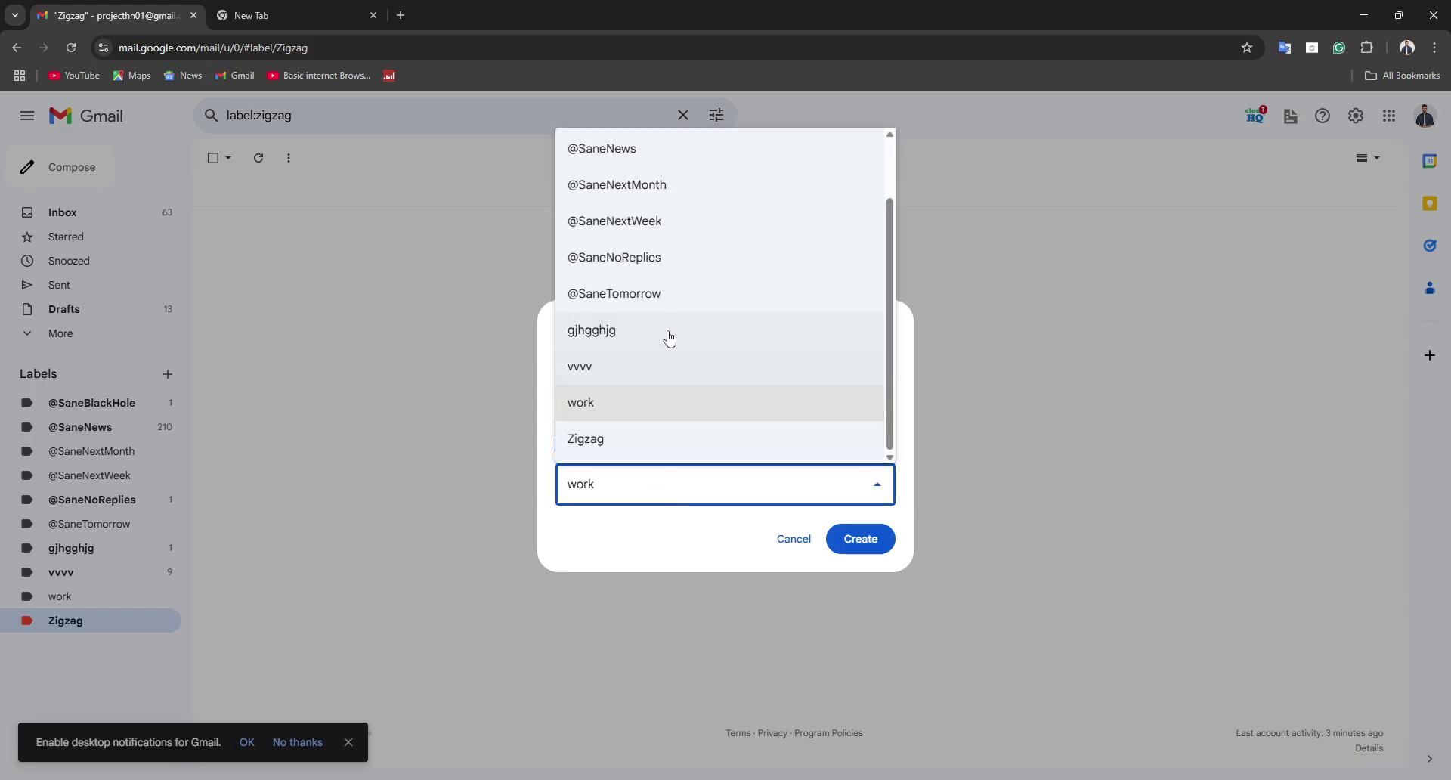
pyautogui.click(665, 300)
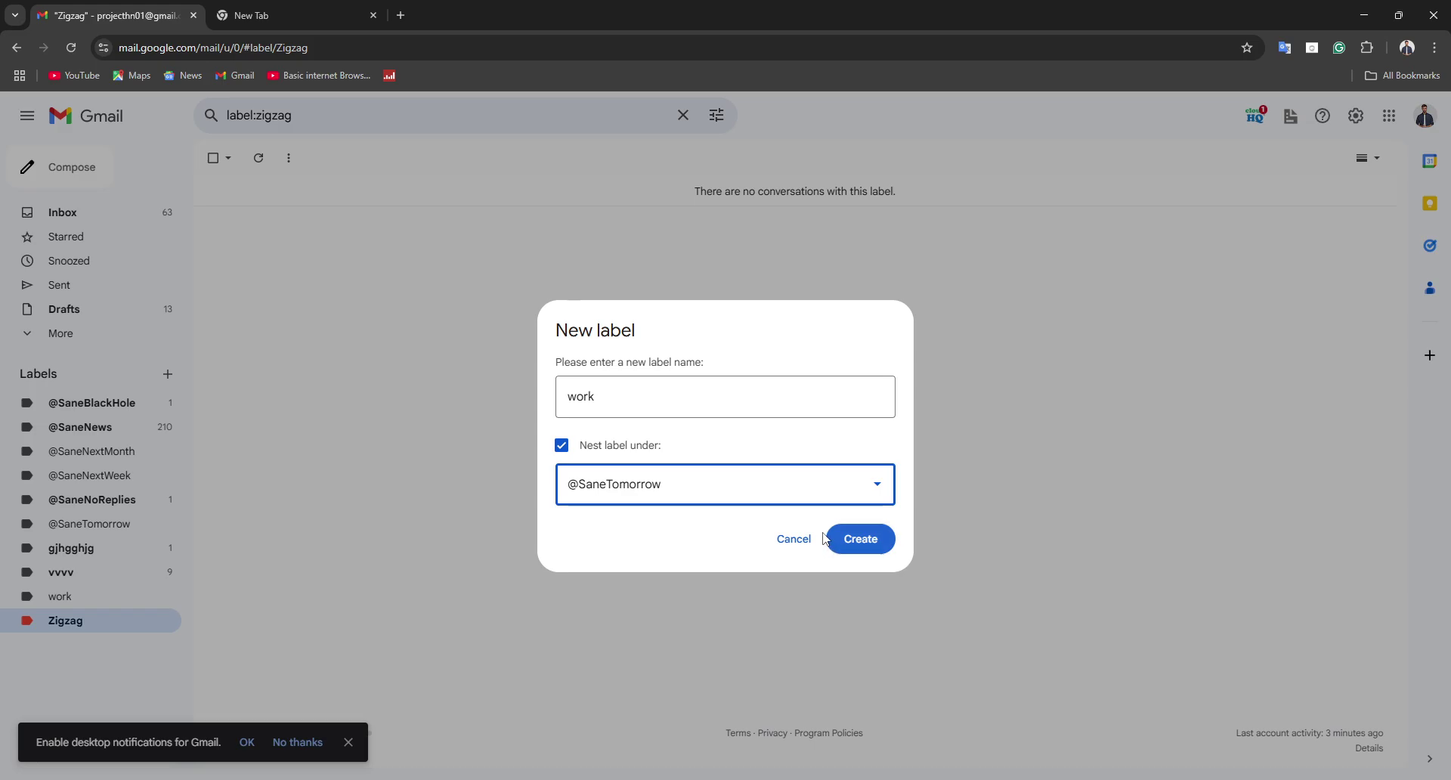
pyautogui.click(847, 541)
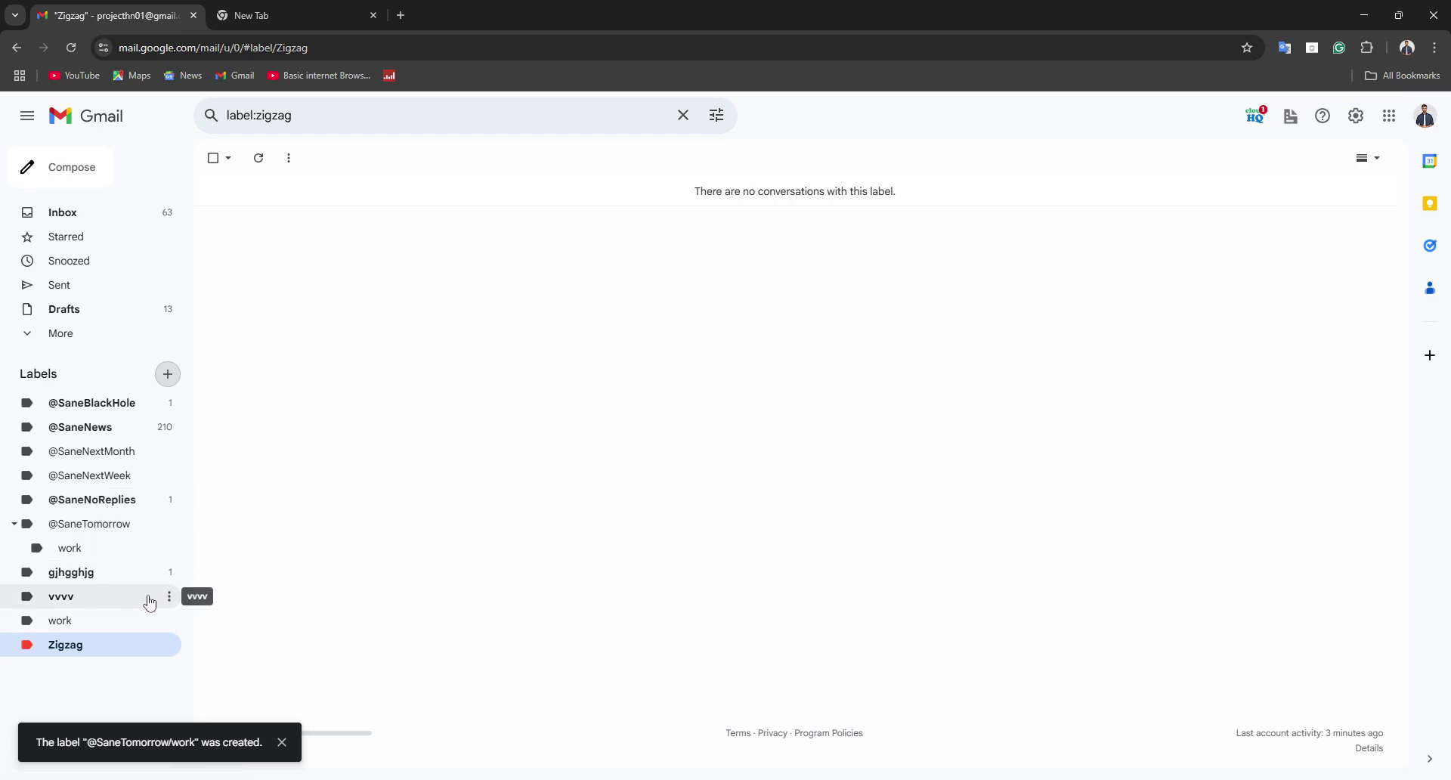
pyautogui.click(111, 552)
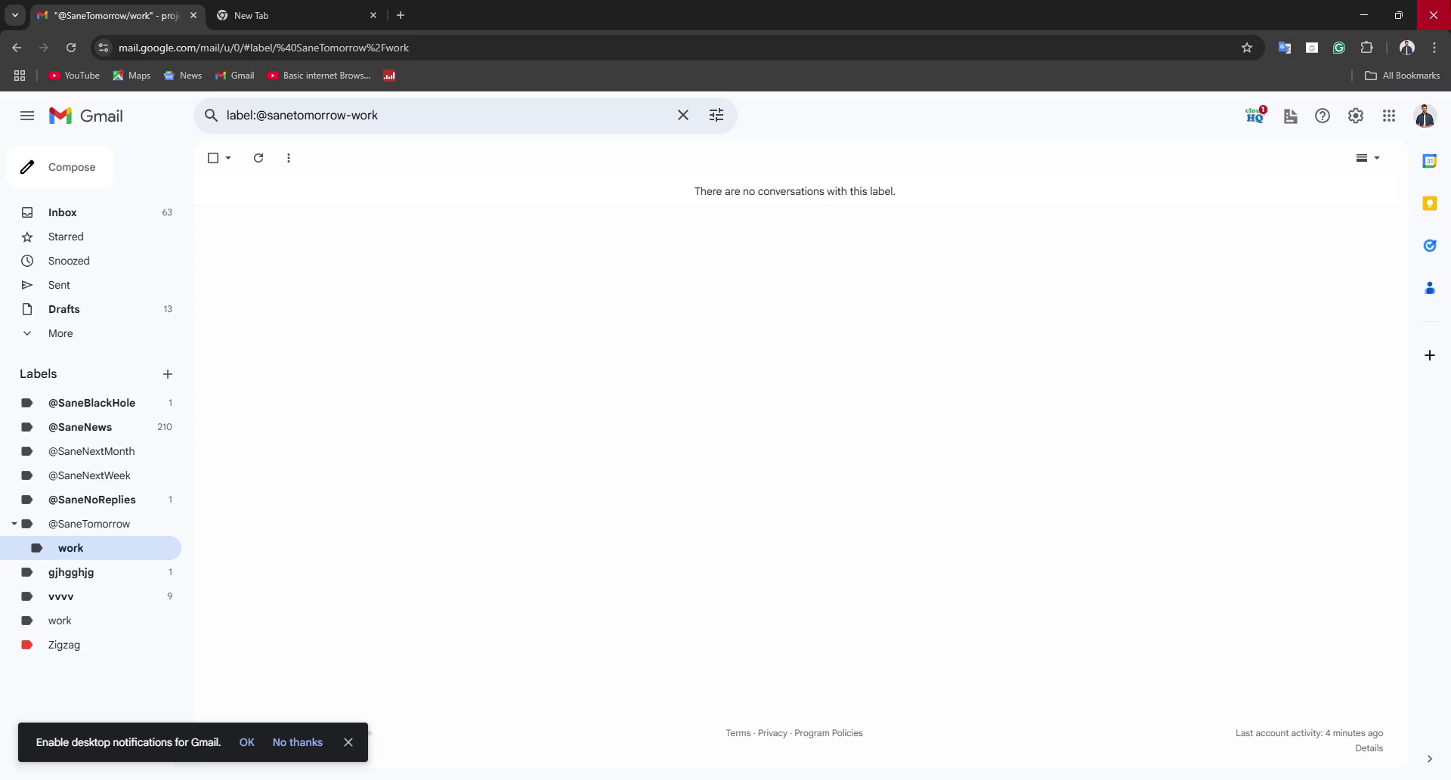
# Open the full Gmail settings and go to the label management section.
pyautogui.click(1357, 117)
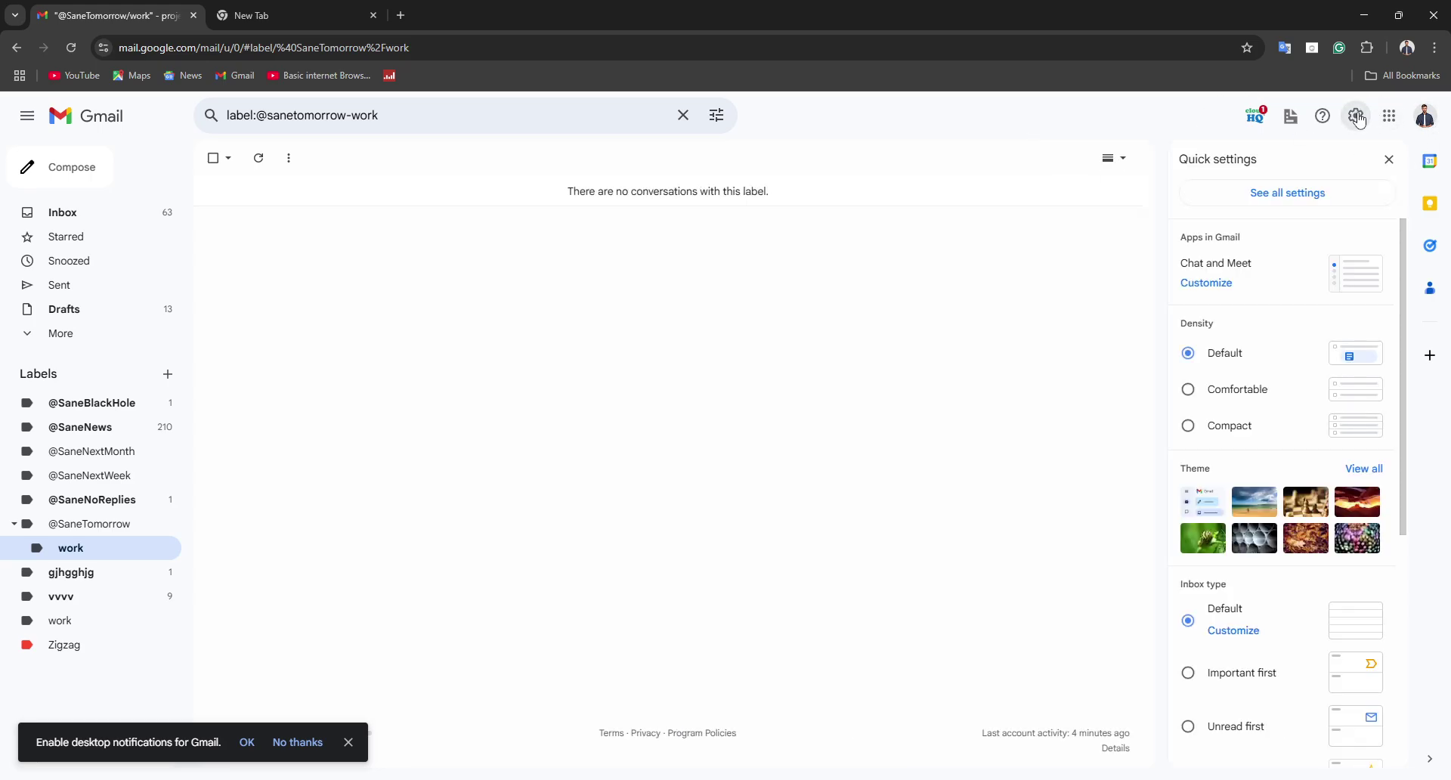
pyautogui.rightClick(1360, 120)
pyautogui.click(1360, 121)
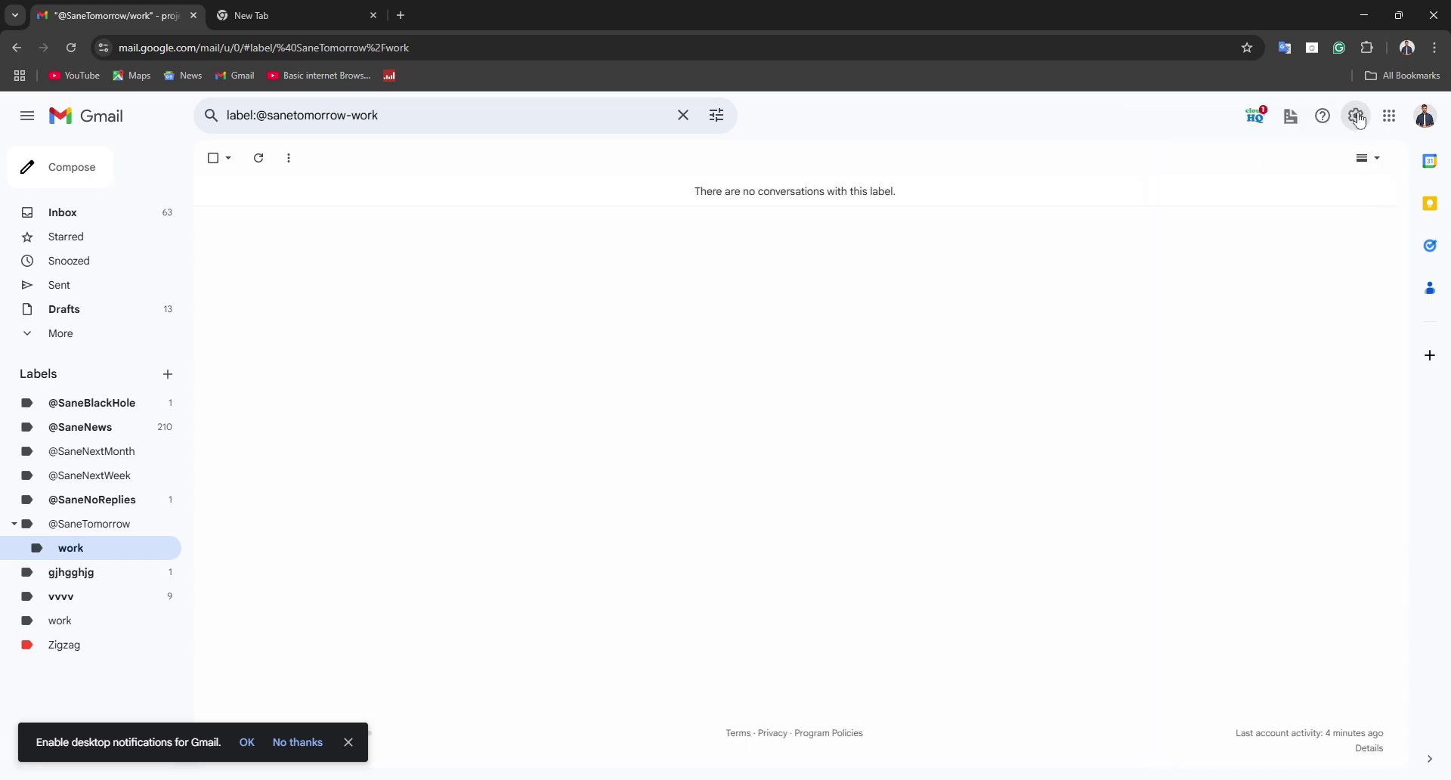
pyautogui.click(1360, 121)
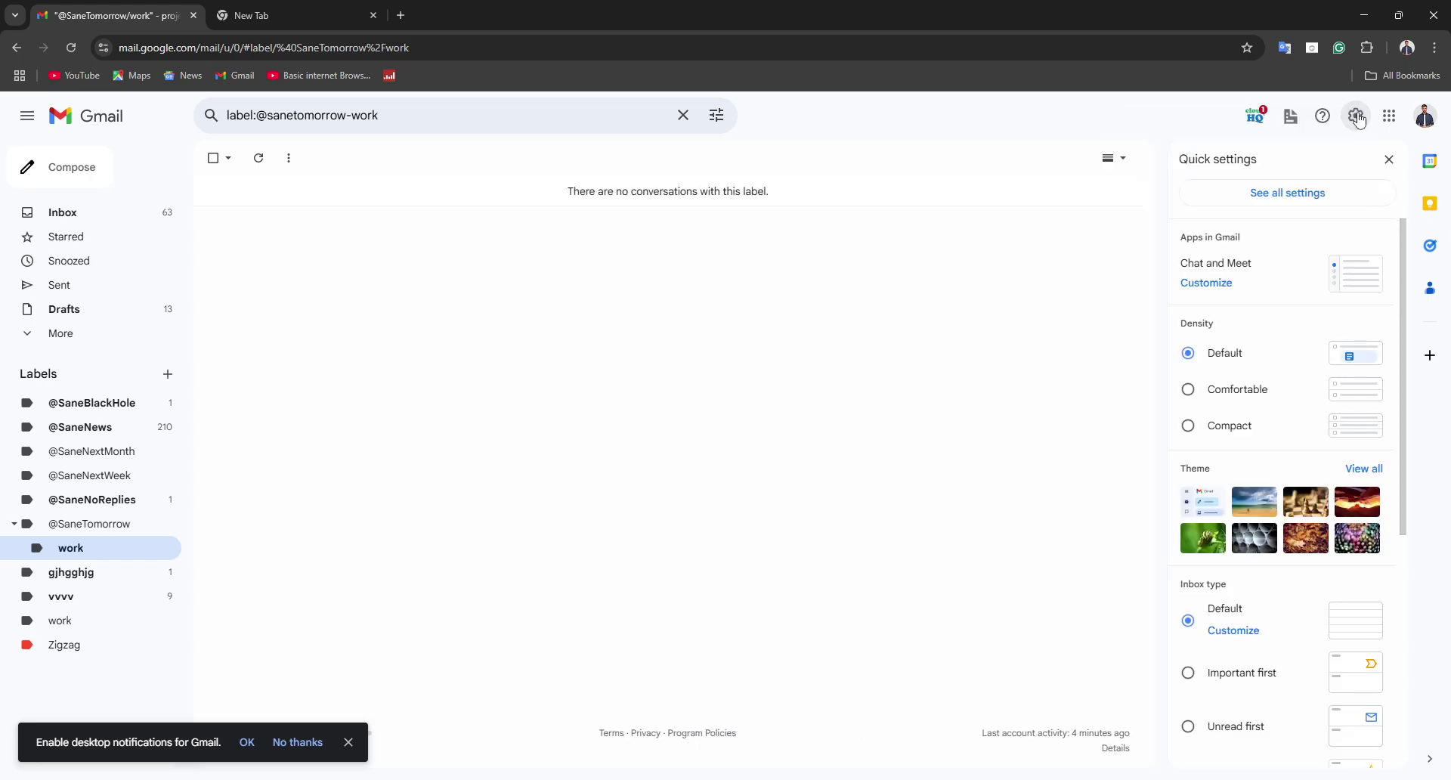
pyautogui.click(1274, 194)
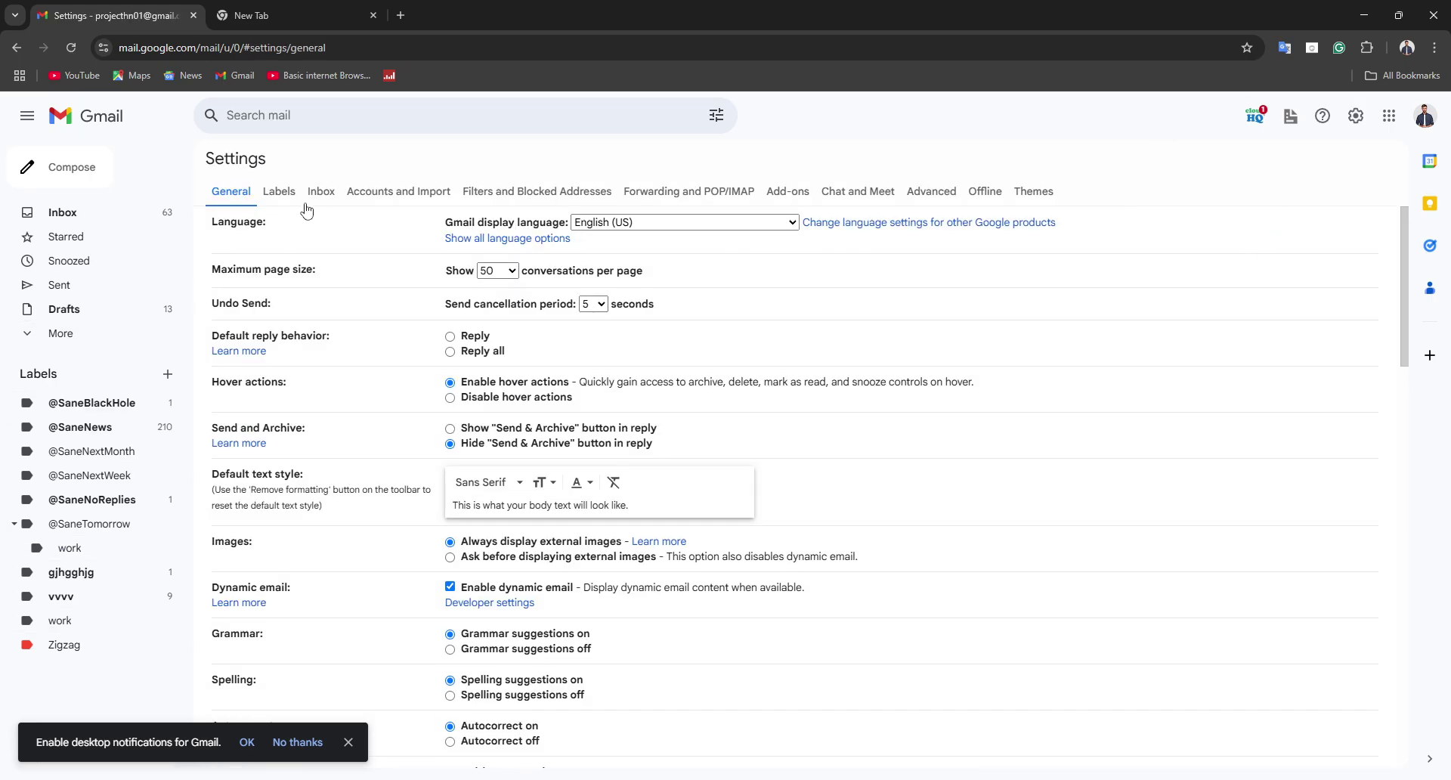
pyautogui.click(277, 198)
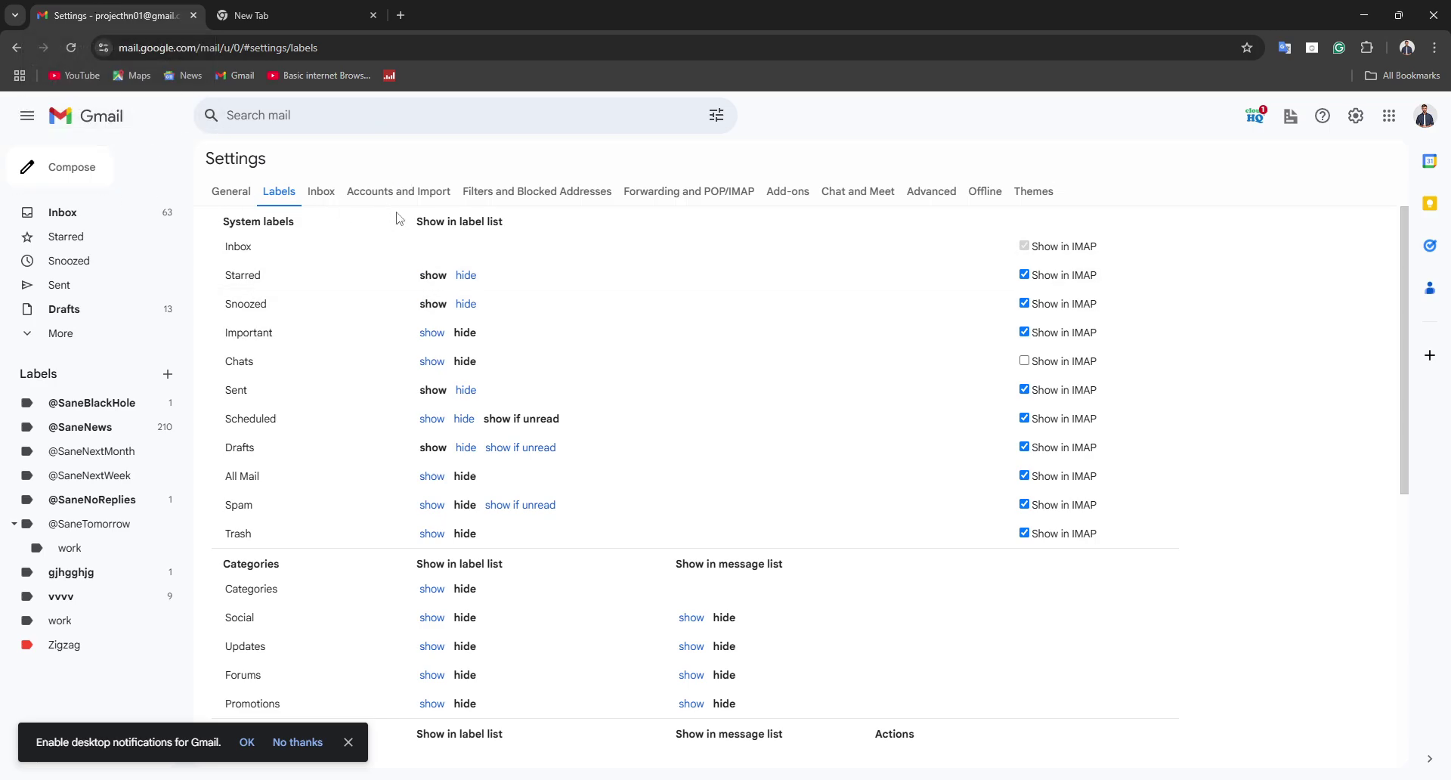
# Hide the Starred system label from the label list, show it again, and hide it once more.
pyautogui.click(462, 276)
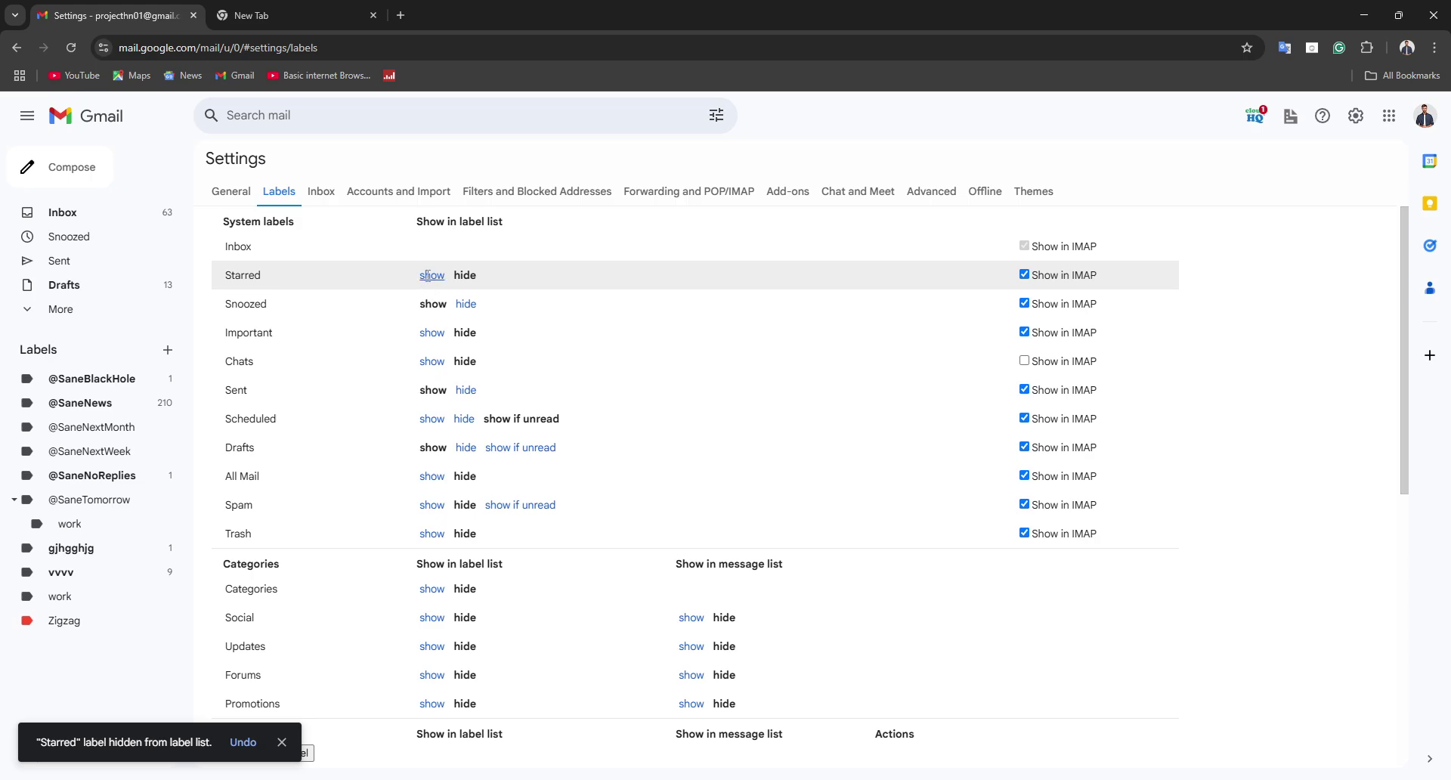
pyautogui.click(429, 276)
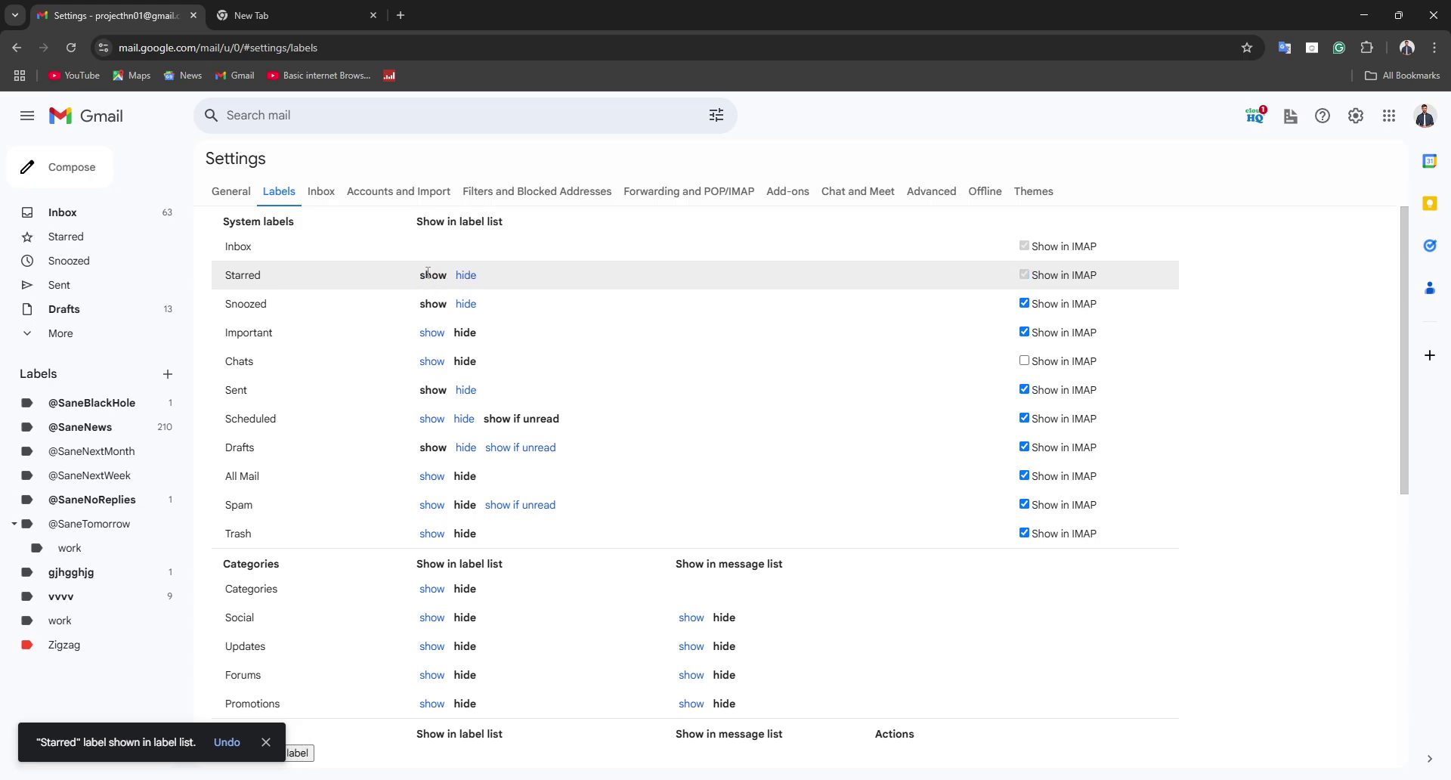
pyautogui.click(465, 276)
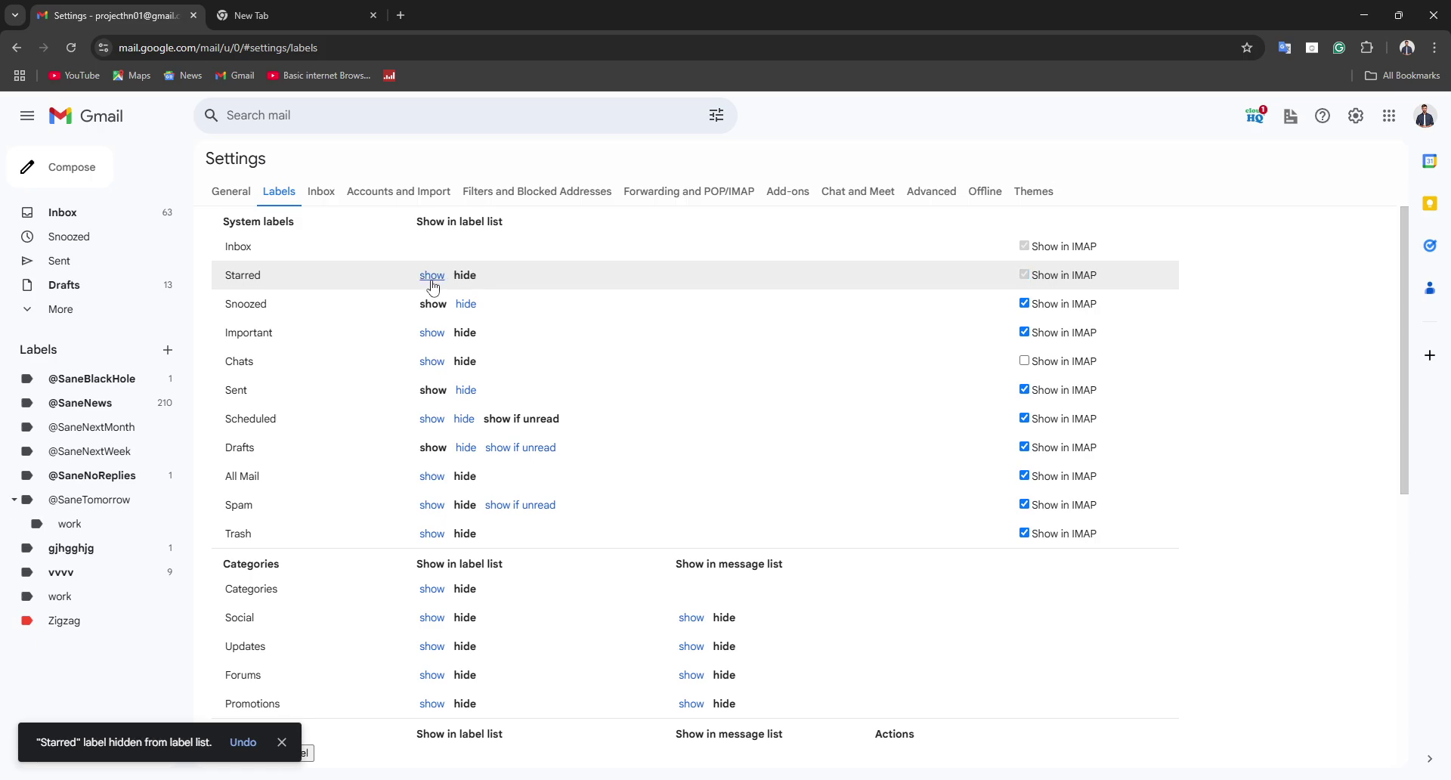
# Check the additional mailbox folders in the sidebar and show the Starred system label in the label list.
pyautogui.click(57, 310)
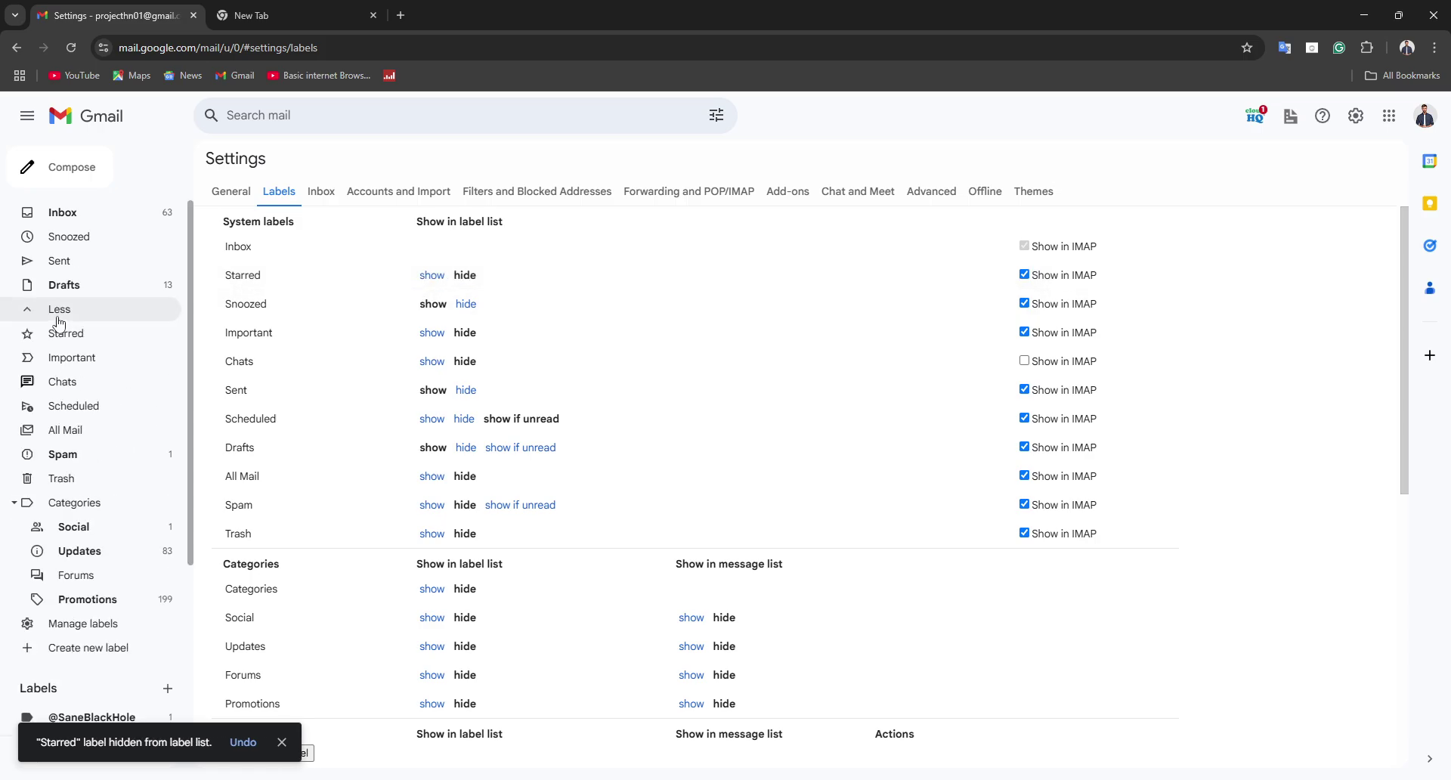
pyautogui.click(56, 310)
pyautogui.click(432, 276)
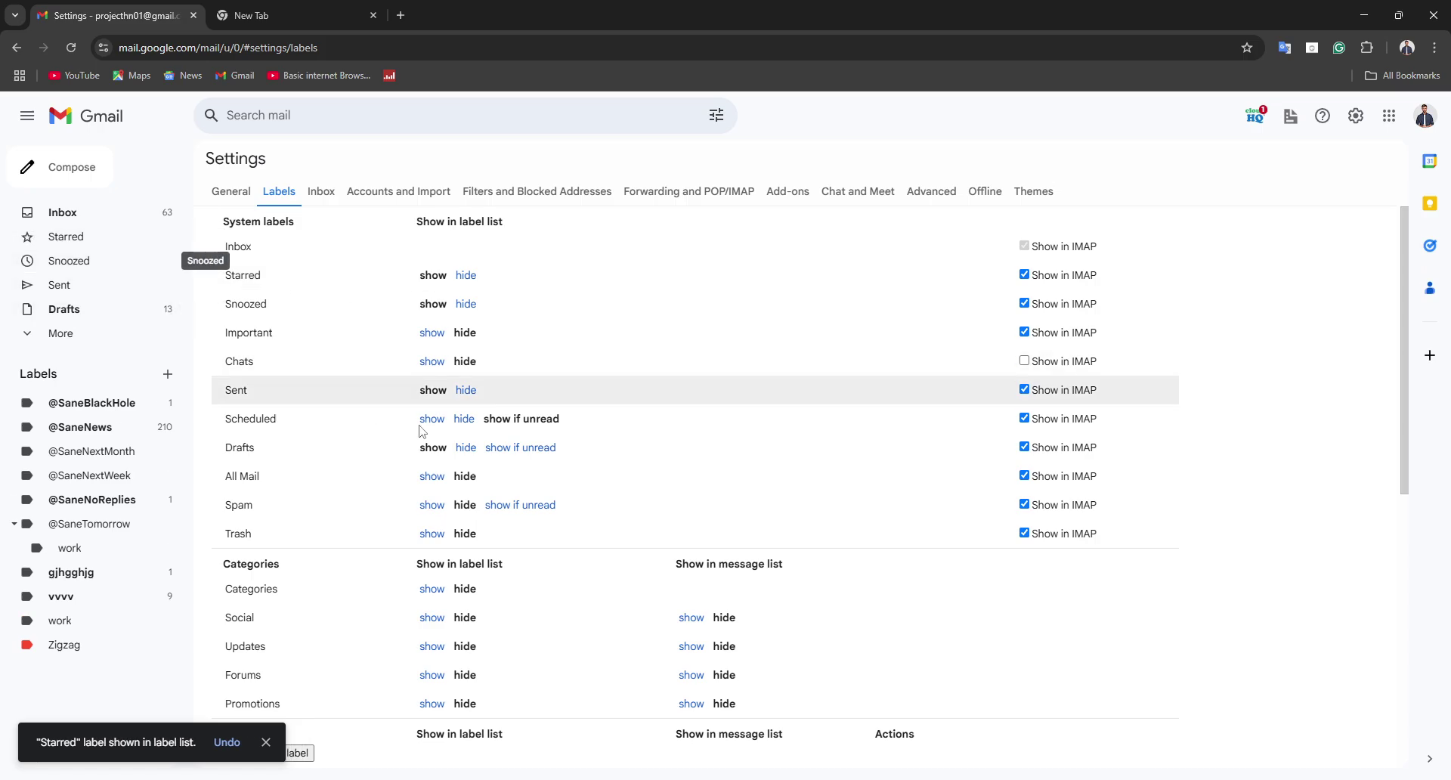
pyautogui.scroll(-8, 423, 423)
pyautogui.scroll(3, 528, 378)
pyautogui.scroll(5, 528, 309)
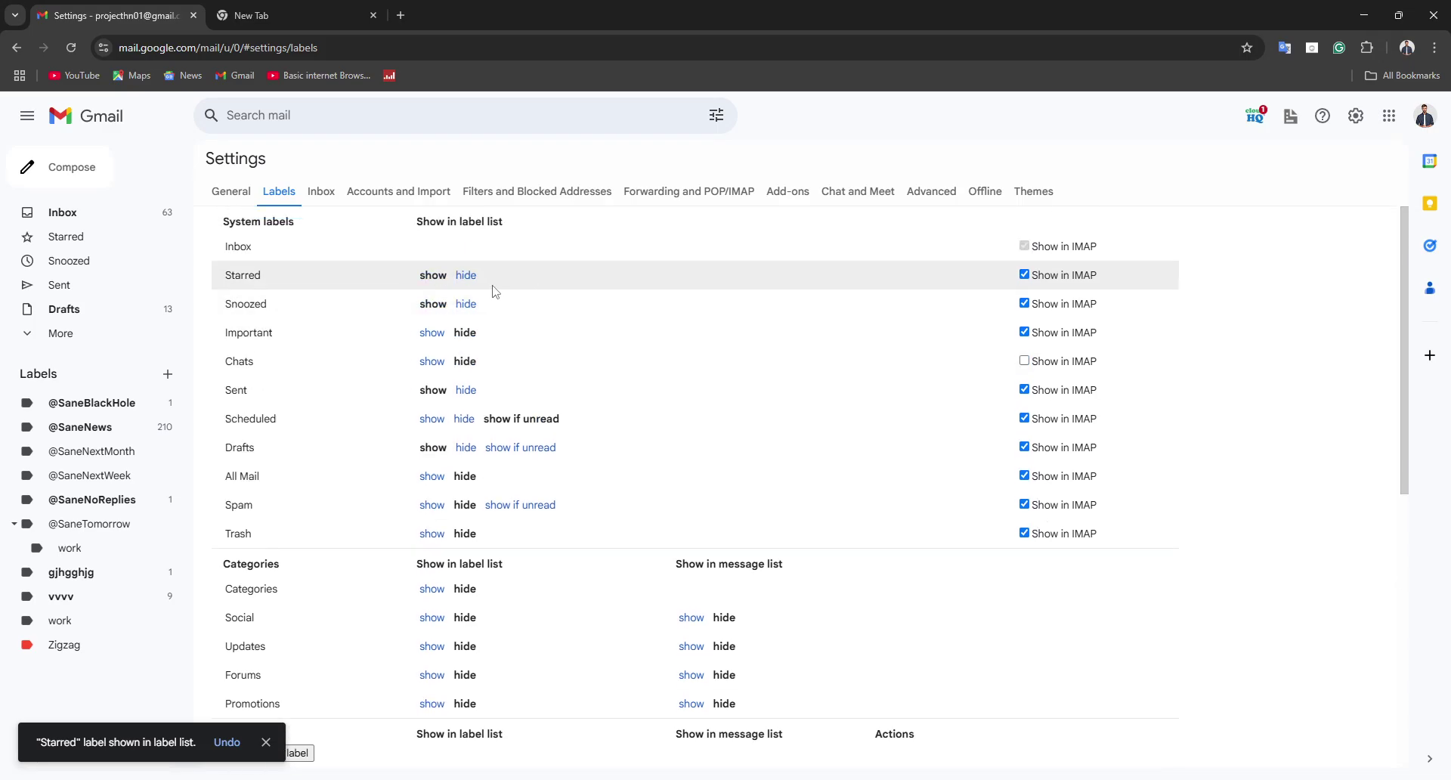
pyautogui.scroll(-7, 392, 362)
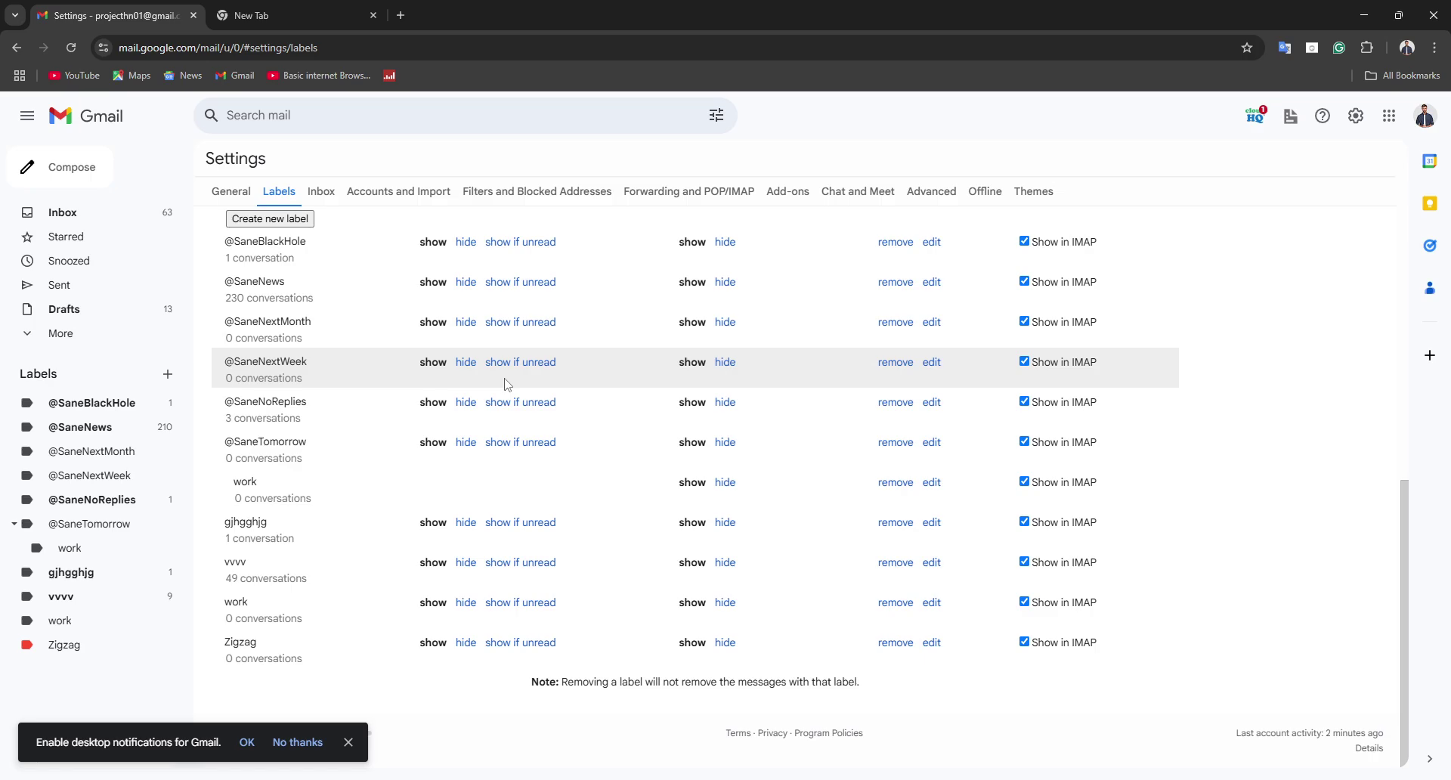
# Switch to the empty browser tab and open the SaneBox dashboard in it.
pyautogui.click(231, 9)
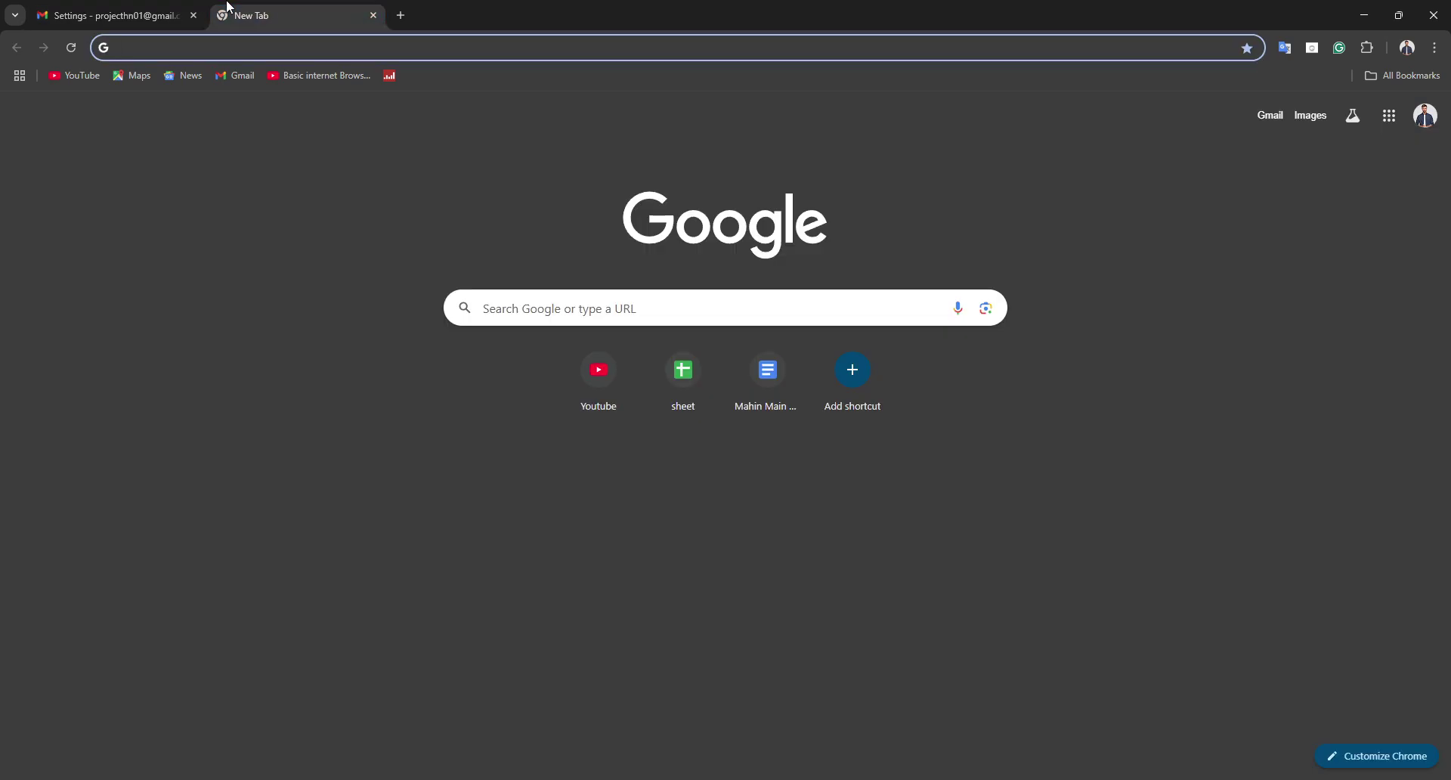
pyautogui.write('sanebox')
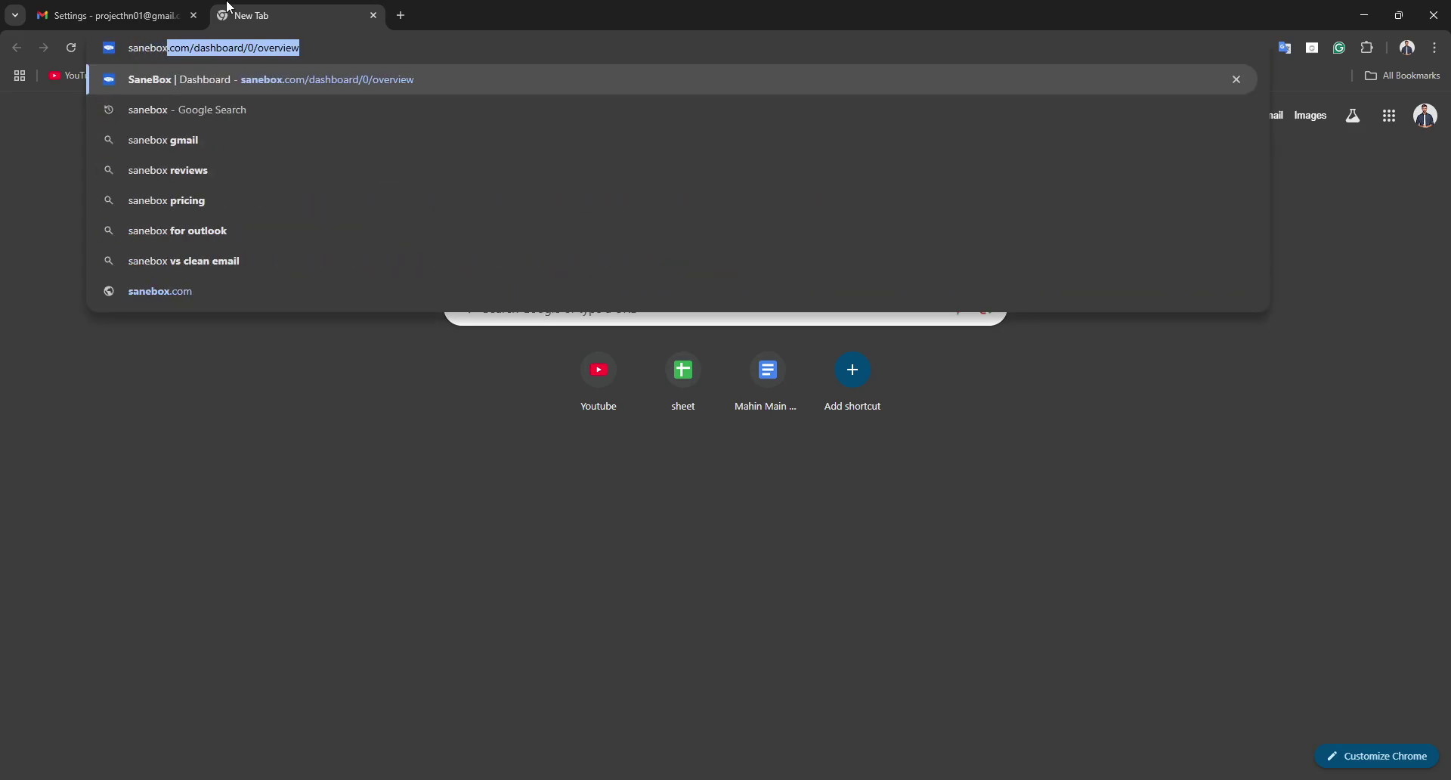
pyautogui.press('Return')
# Search the web for "clean email" in a new browser tab.
pyautogui.click(404, 11)
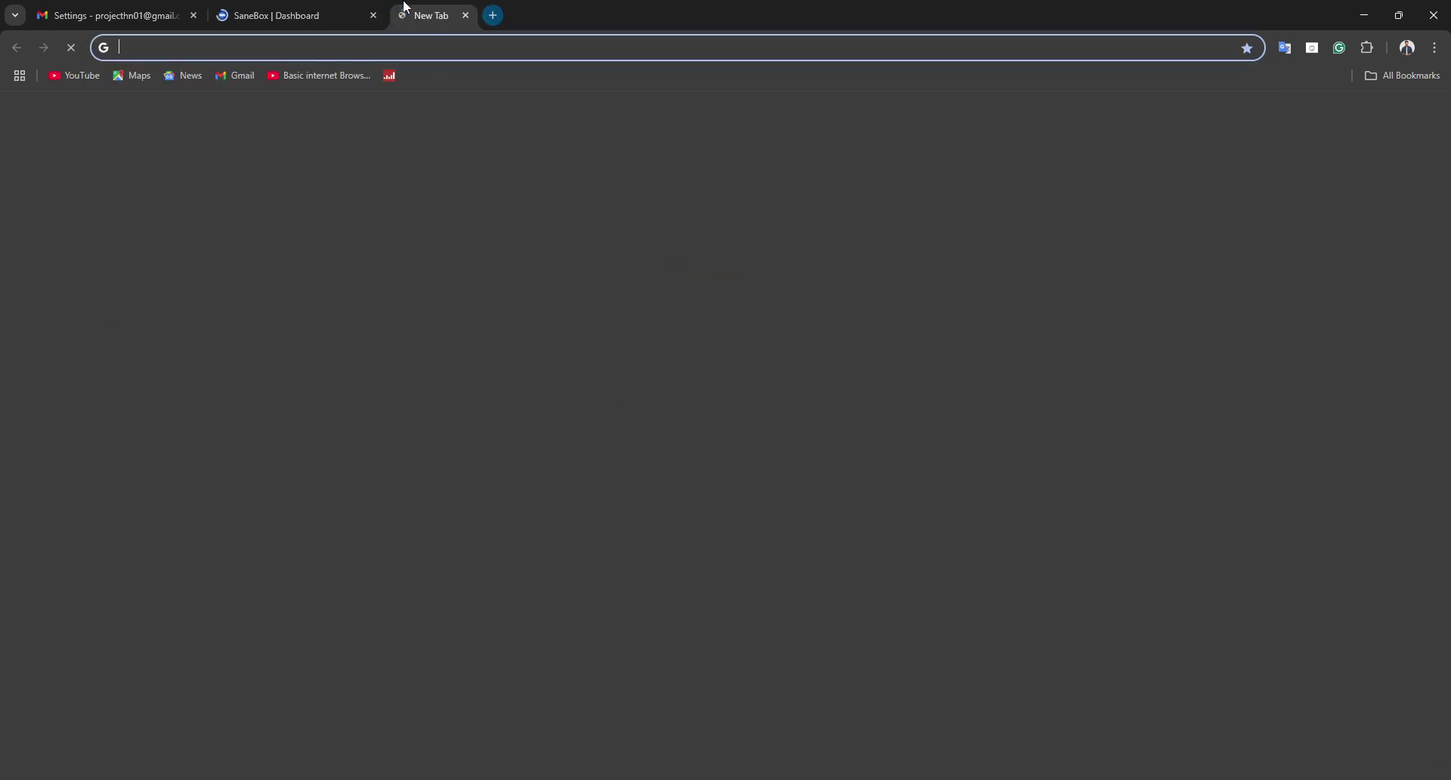
pyautogui.write('c')
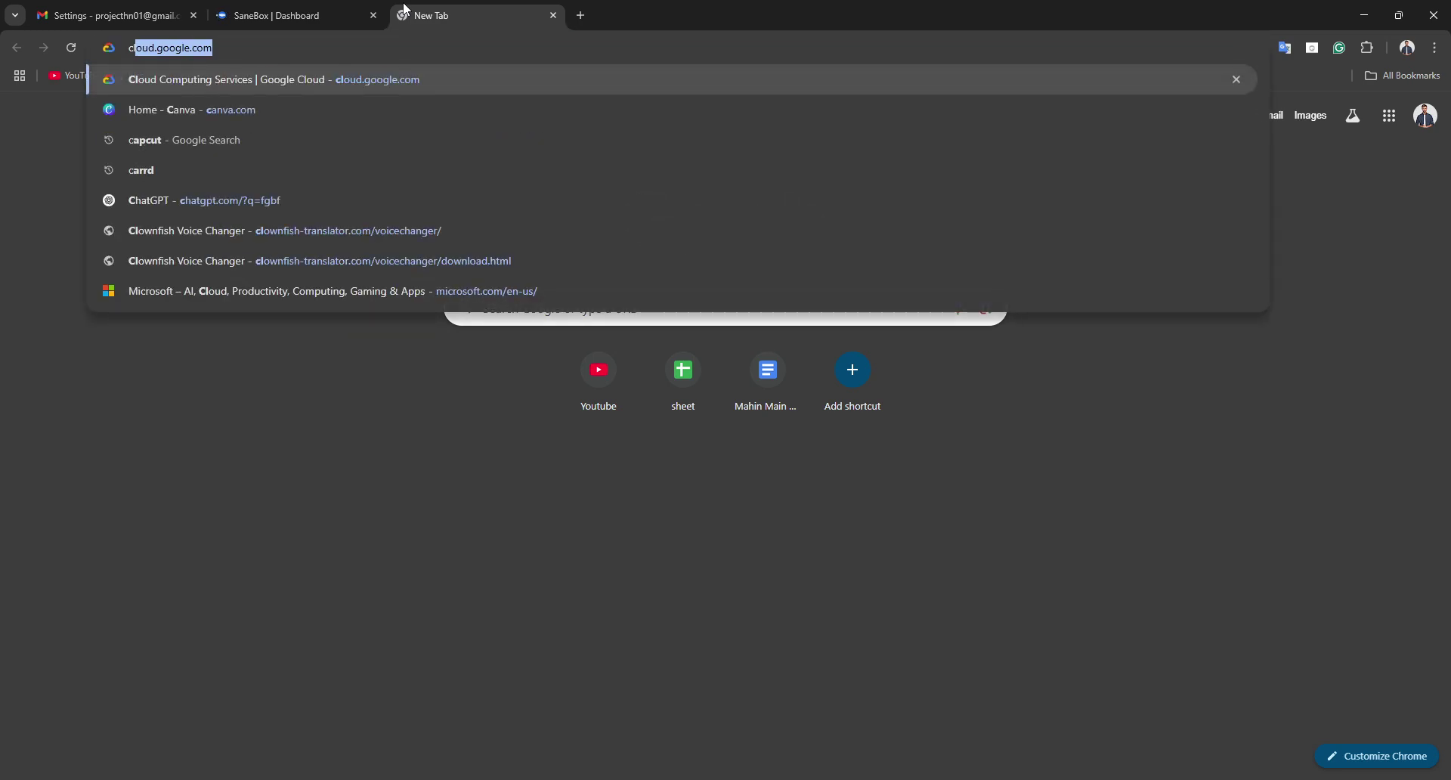
pyautogui.write('lean email')
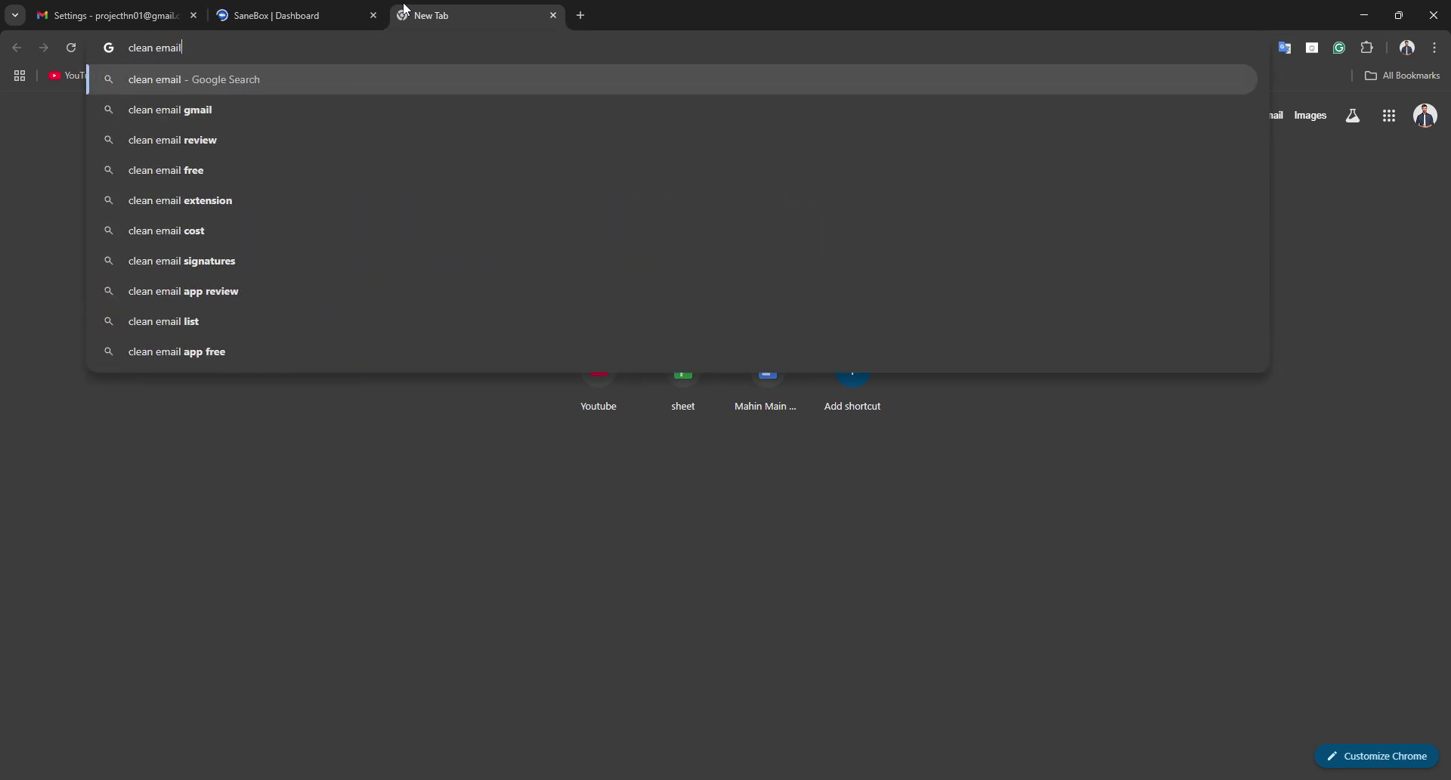
pyautogui.press('Return')
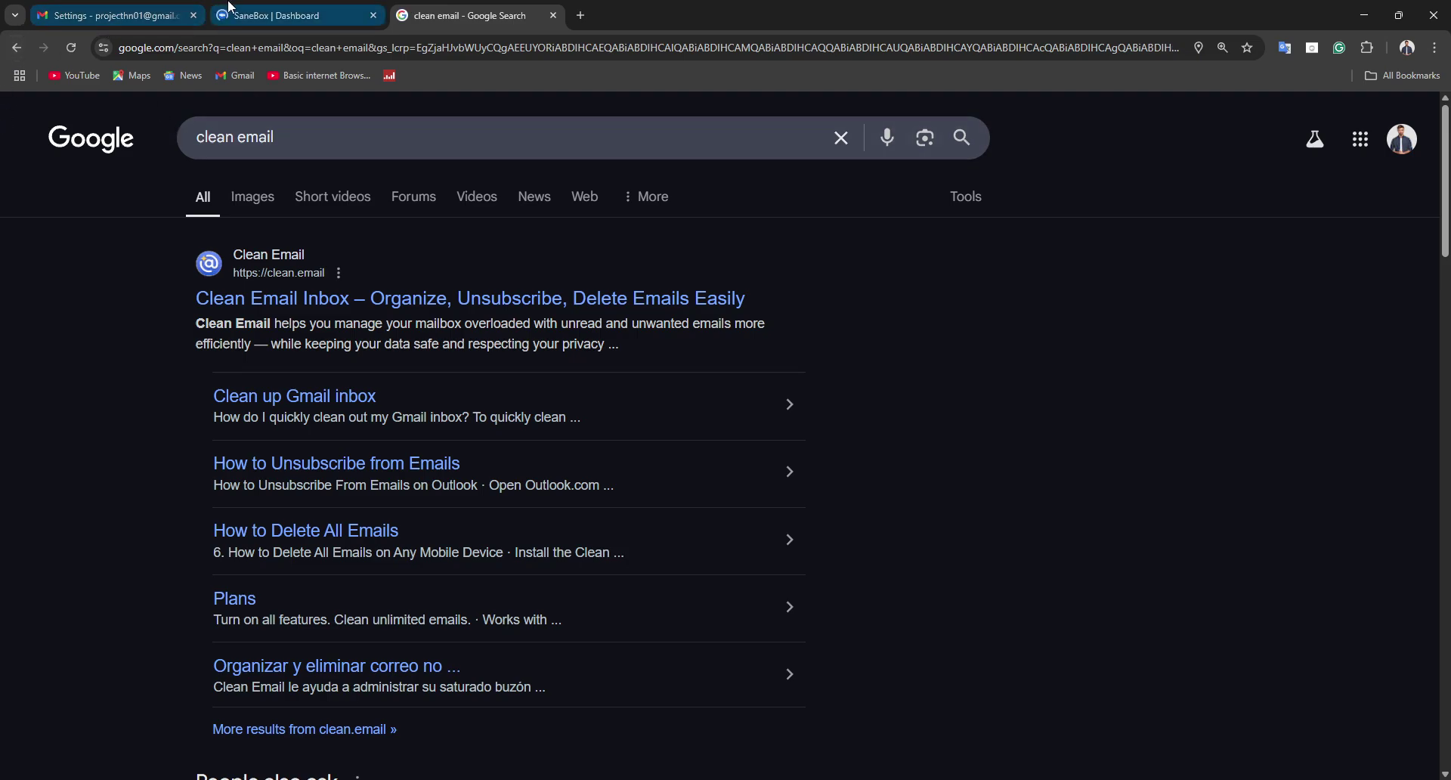
# Glance at the SaneBox tab, return to Gmail and open the inbox.
pyautogui.click(284, 6)
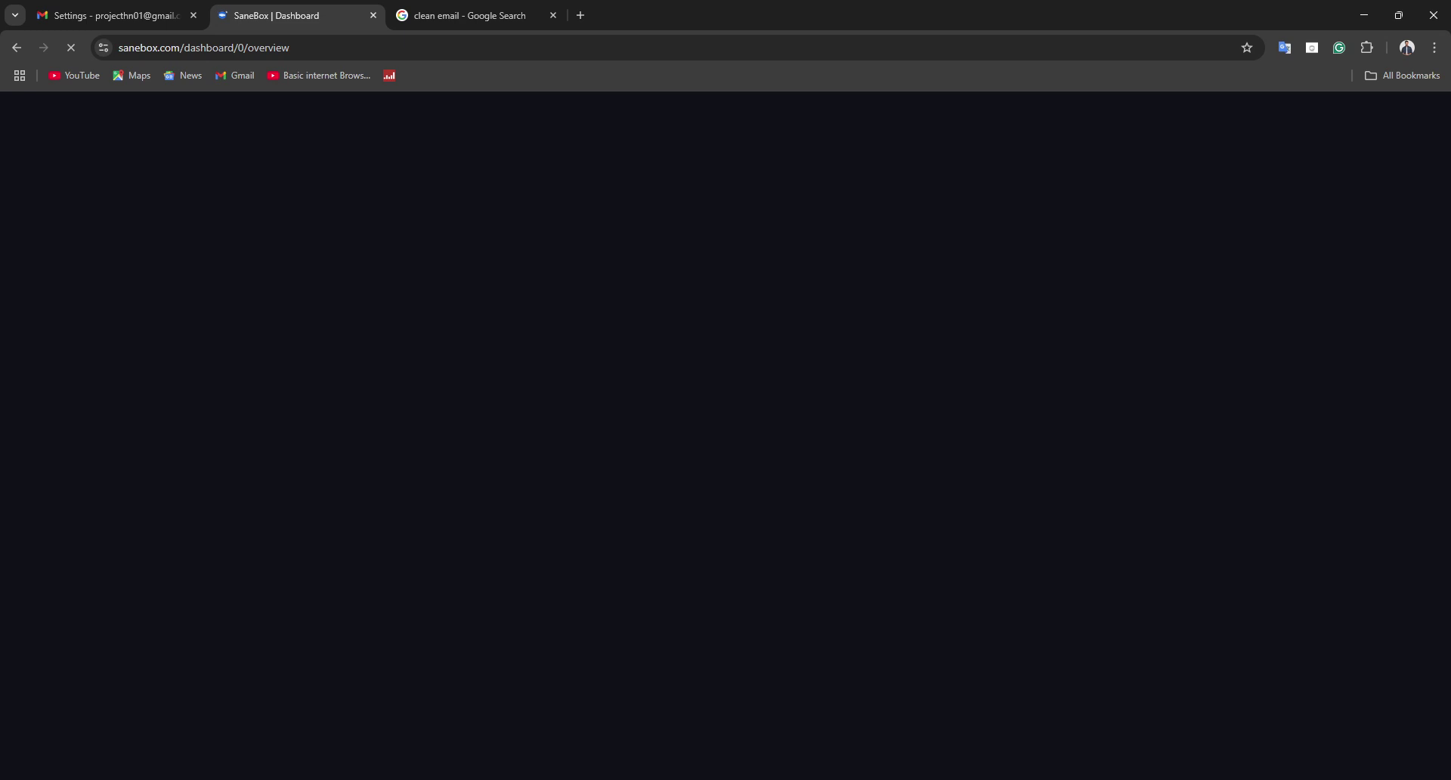
pyautogui.click(178, 12)
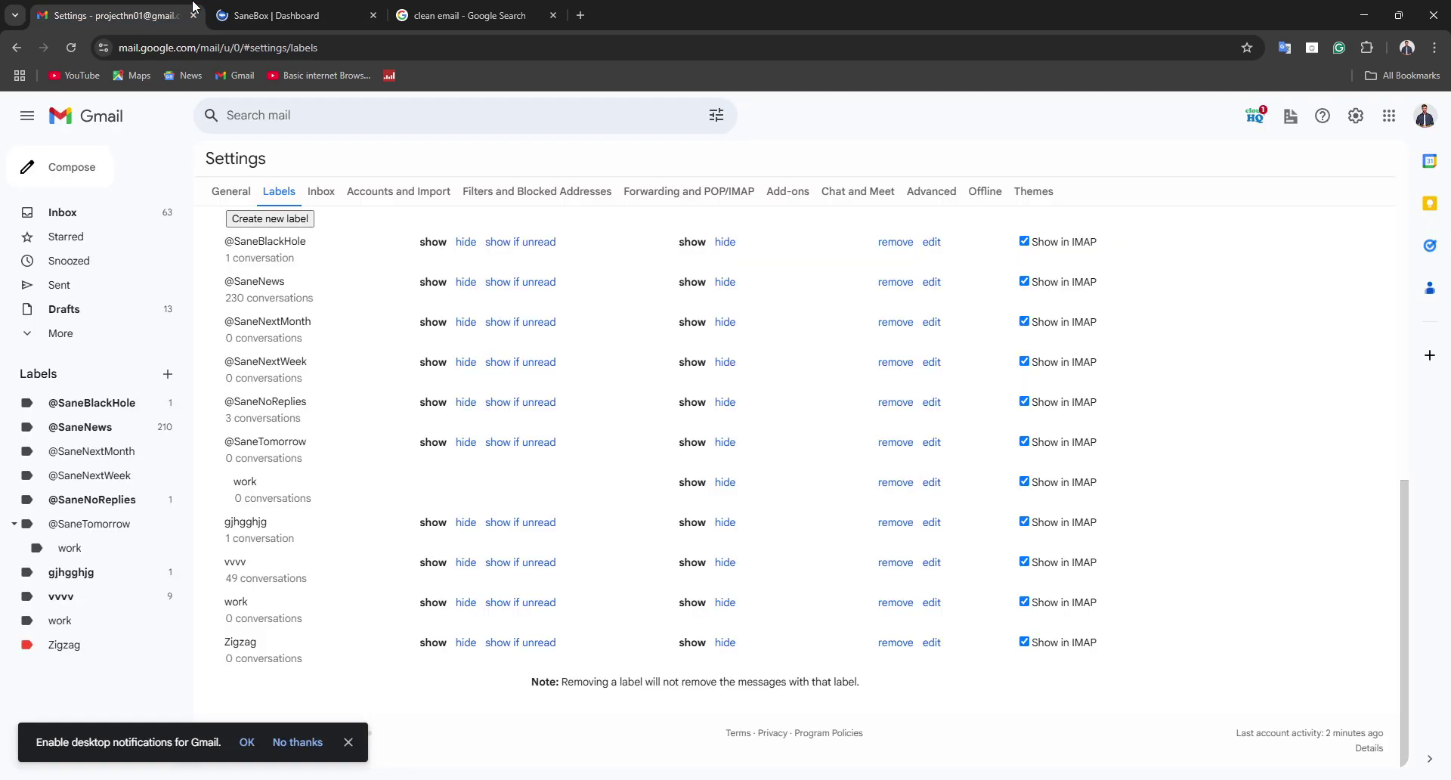
pyautogui.click(44, 212)
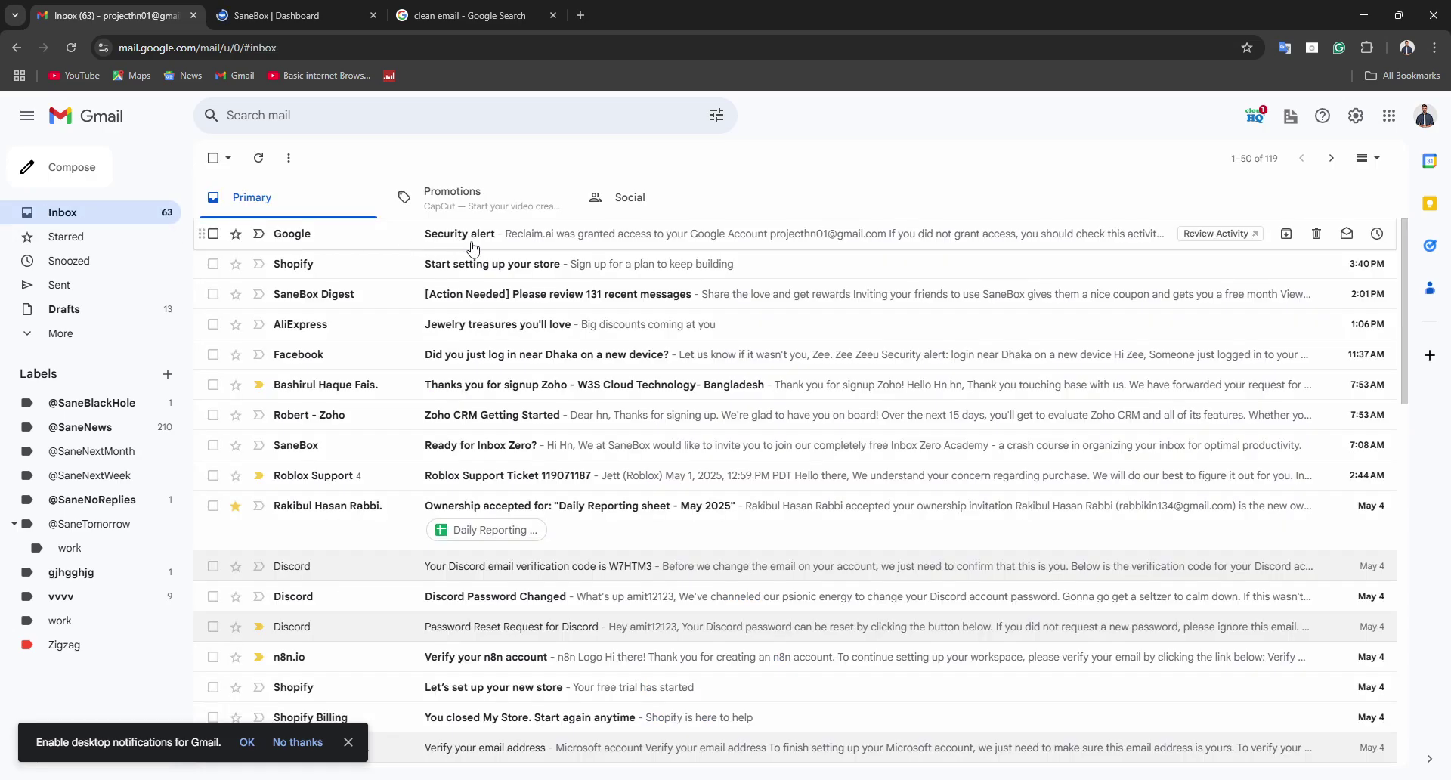
# Select all conversations on the current inbox page and move them to the top-level work label.
pyautogui.hotkey('ctrl', 'a')
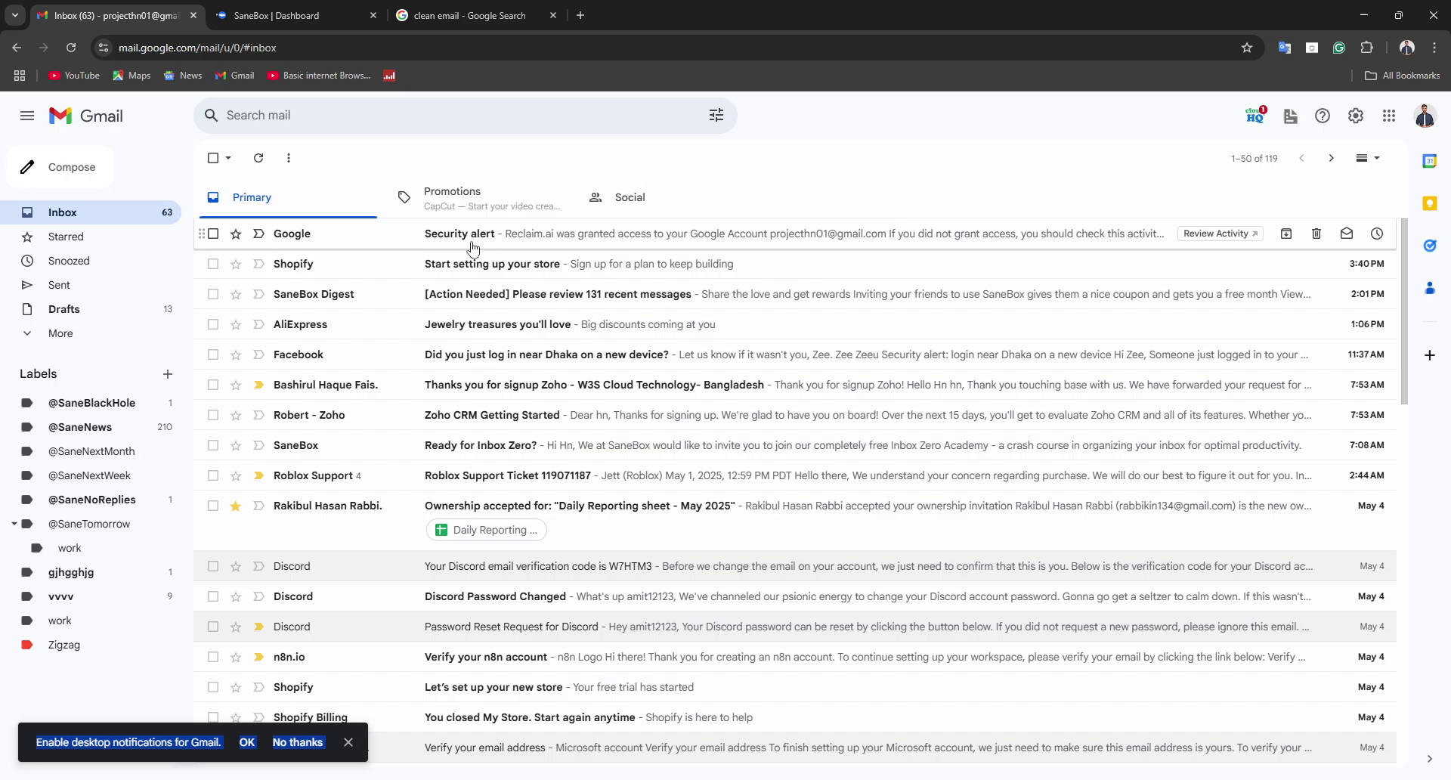
pyautogui.click(209, 158)
pyautogui.click(209, 160)
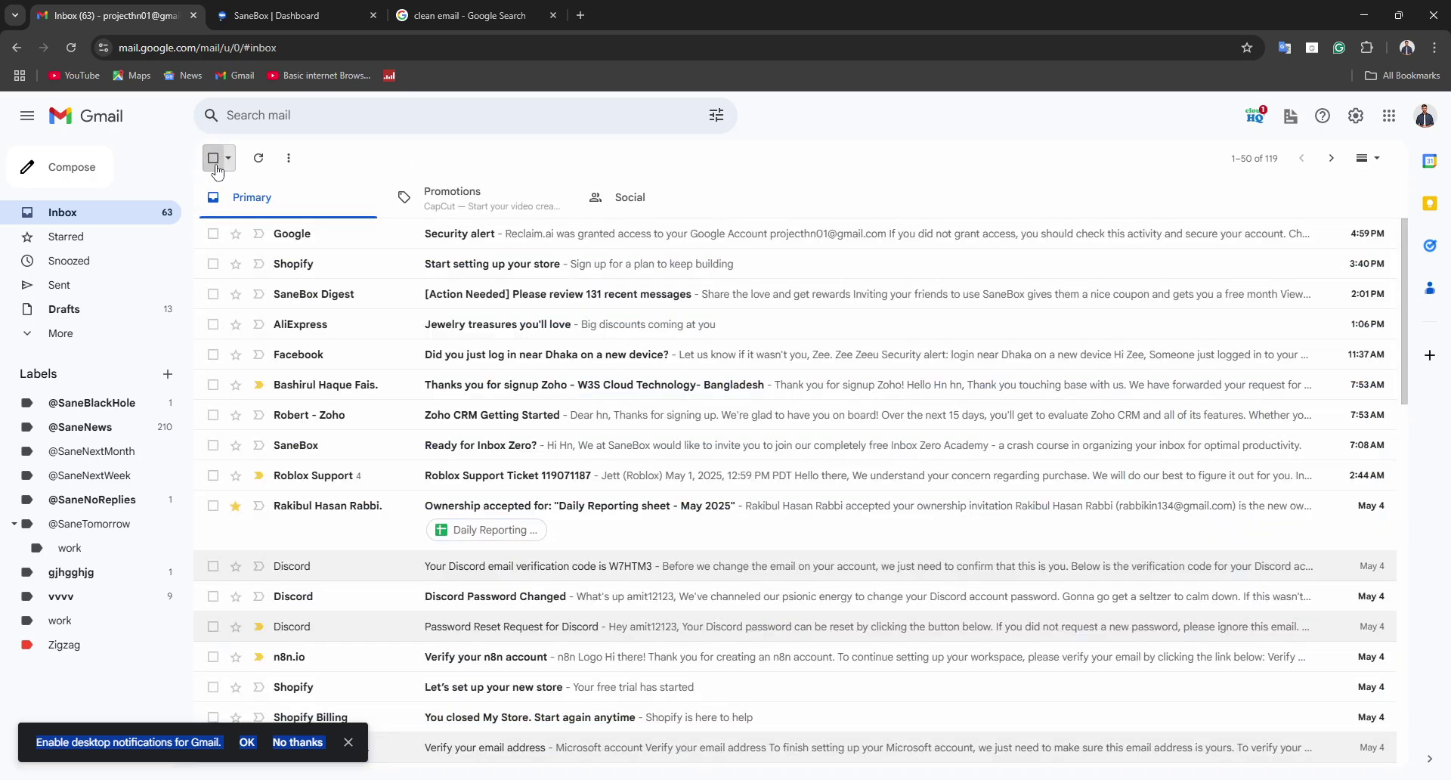
pyautogui.click(217, 156)
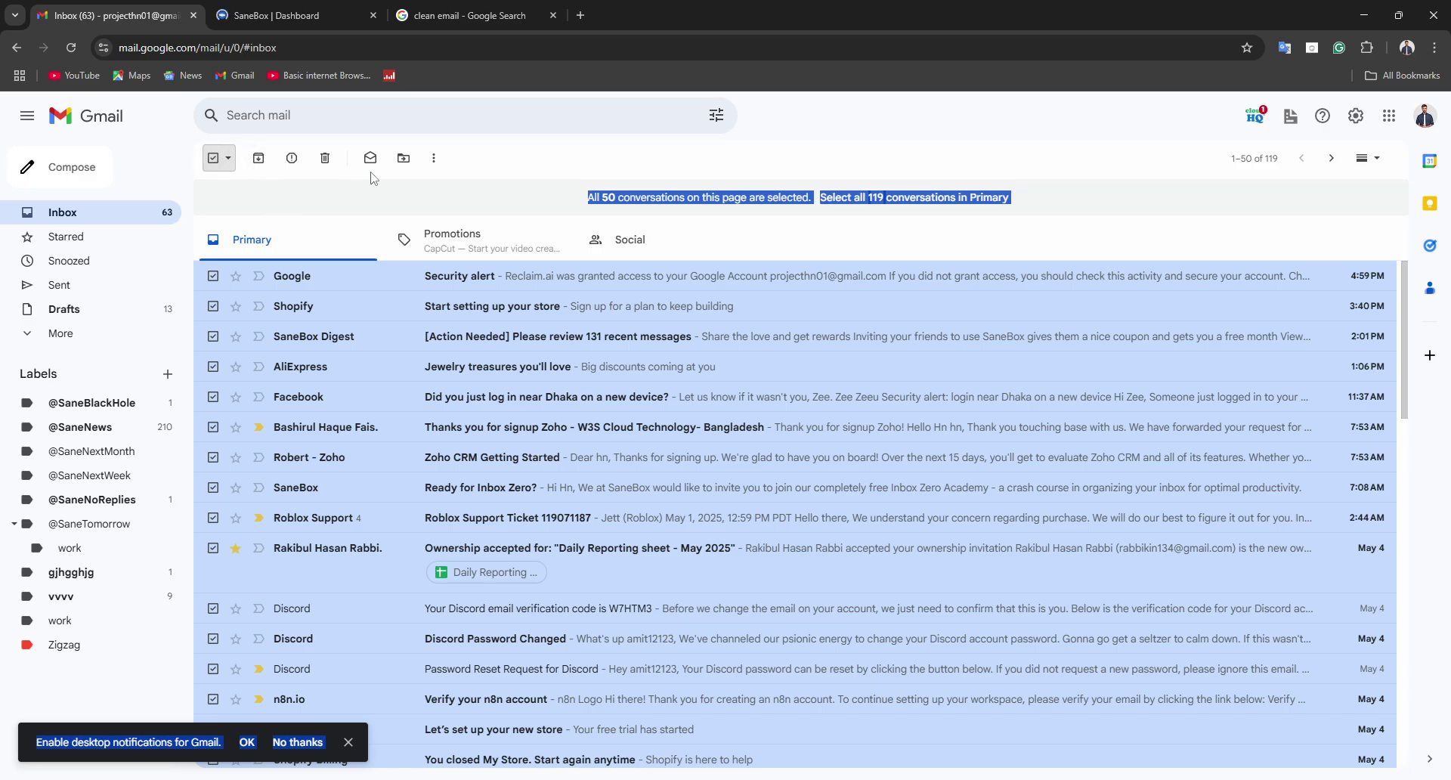
pyautogui.click(404, 159)
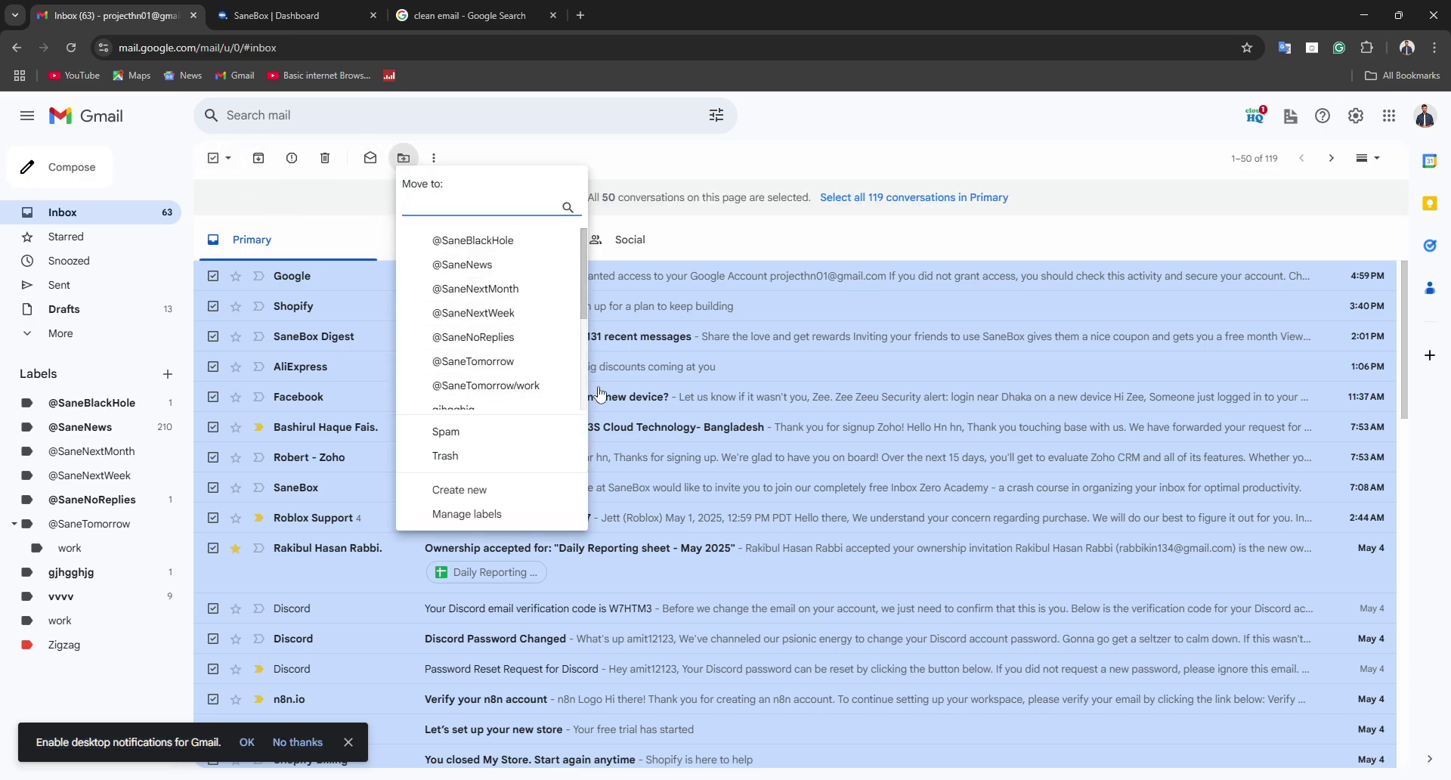
pyautogui.scroll(-3, 513, 353)
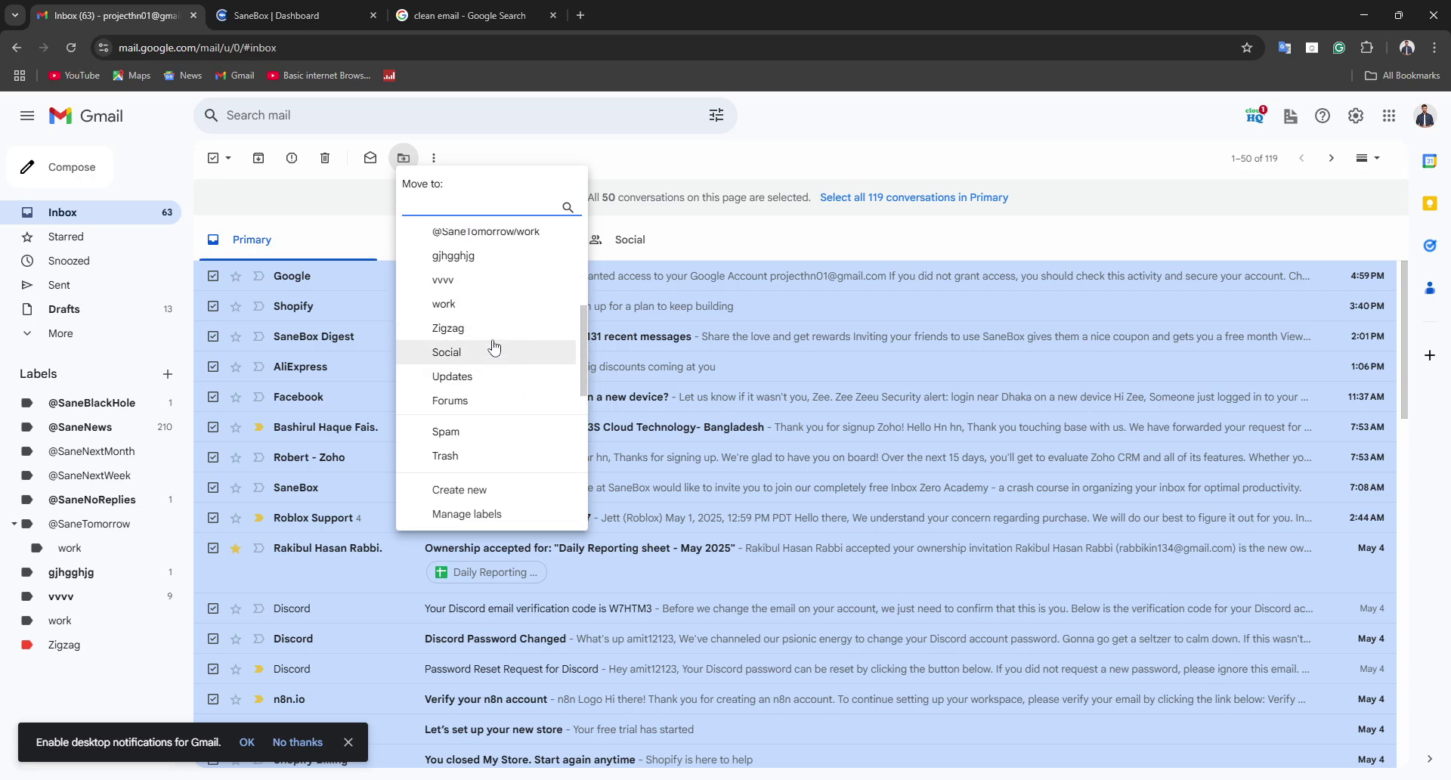
pyautogui.scroll(3, 484, 336)
pyautogui.scroll(-3, 528, 332)
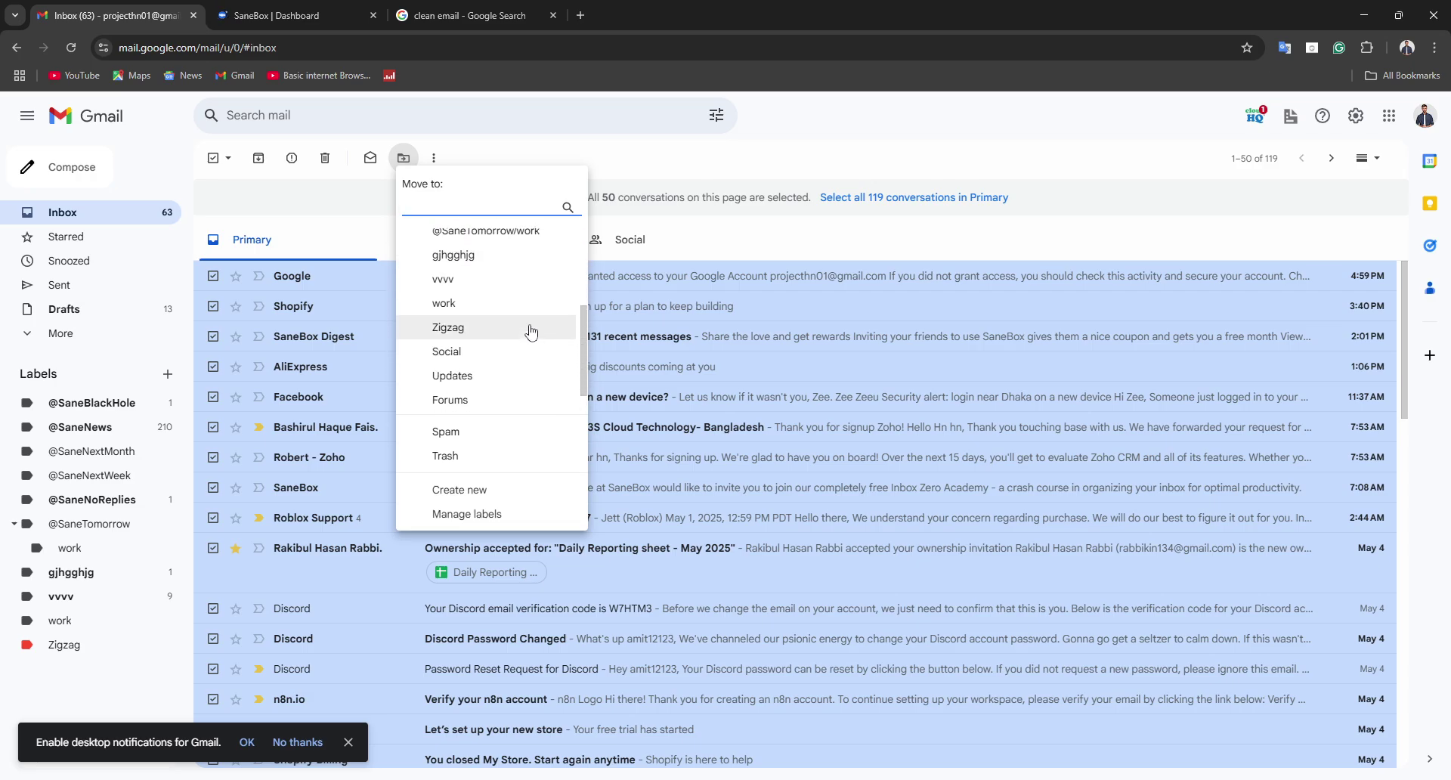
pyautogui.scroll(-1, 530, 333)
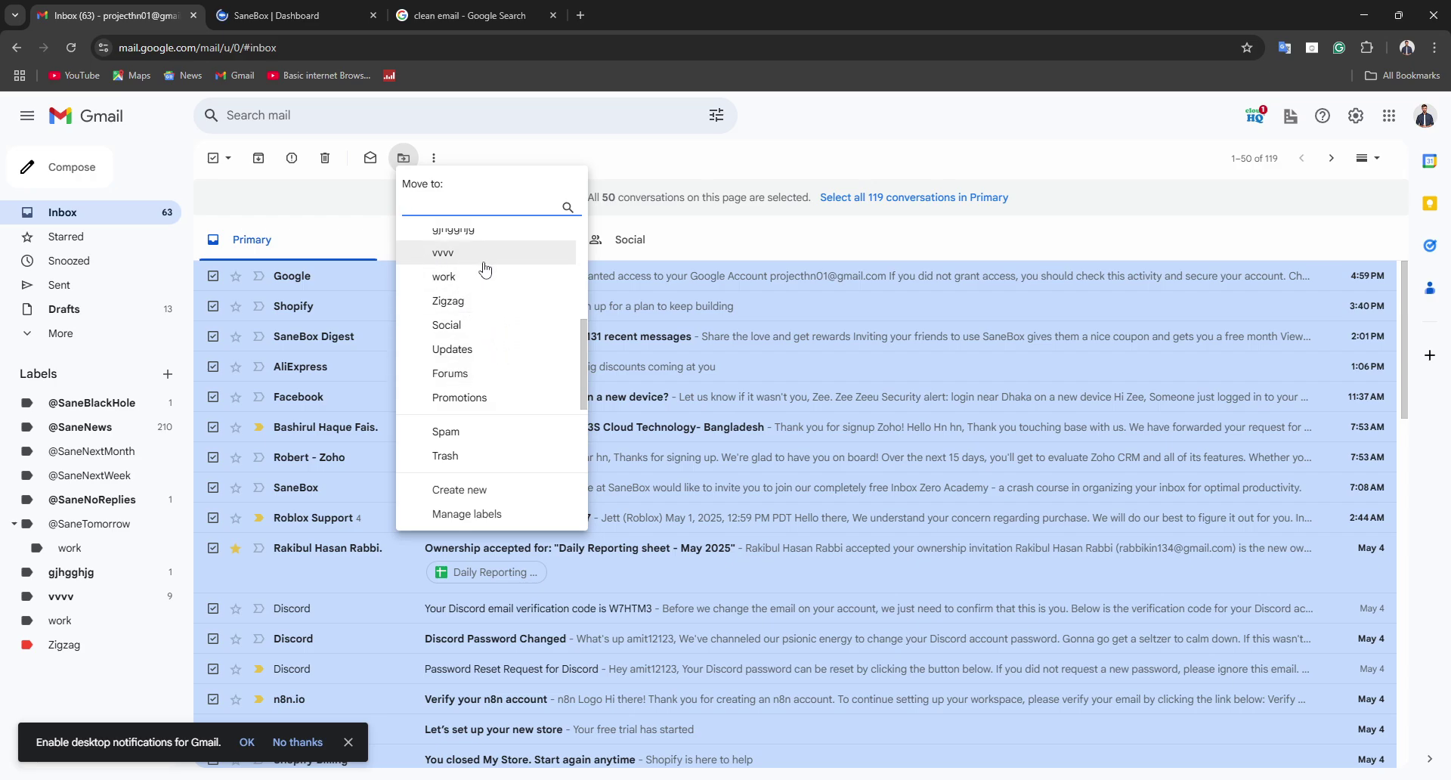
pyautogui.click(467, 286)
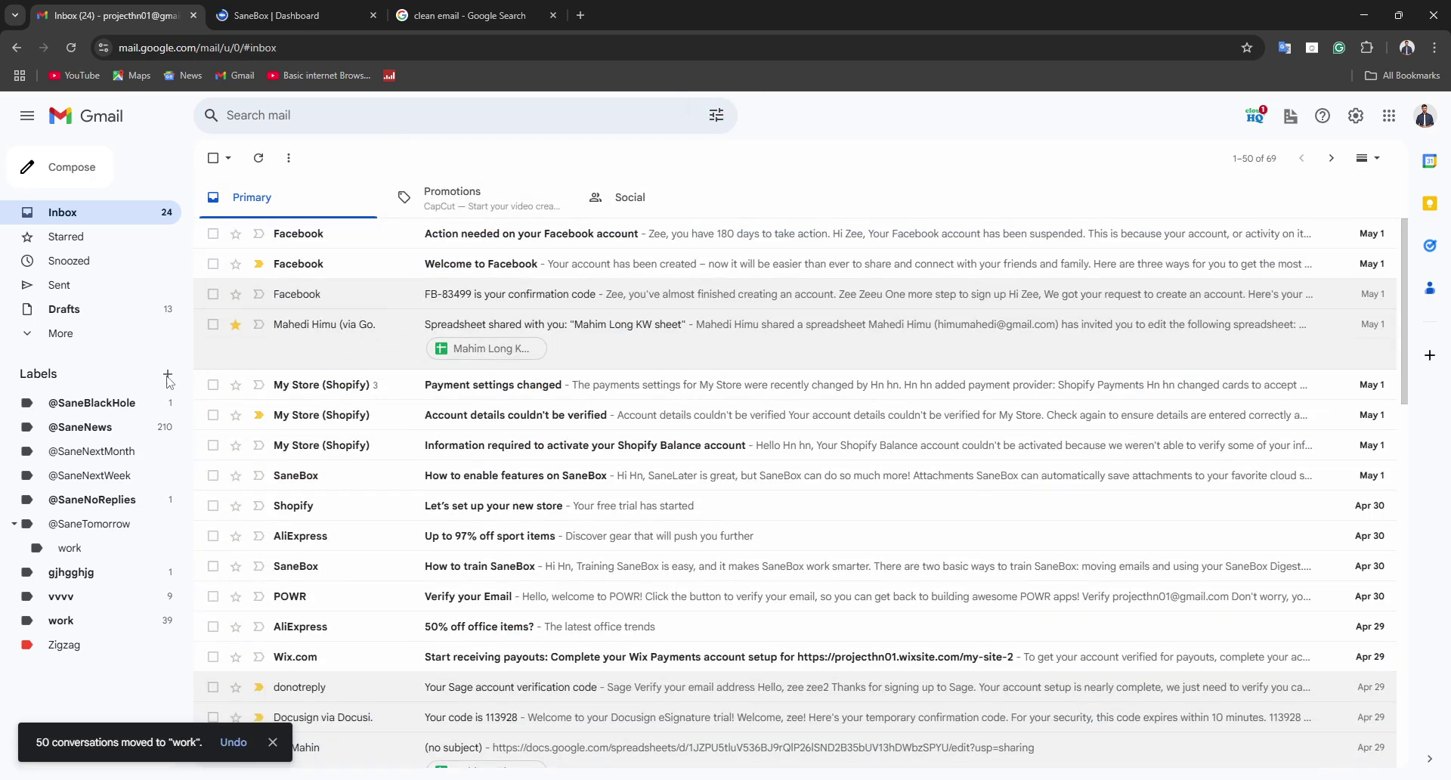
# Open the top-level work label, select all of its conversations and move them back to the Inbox.
pyautogui.click(60, 622)
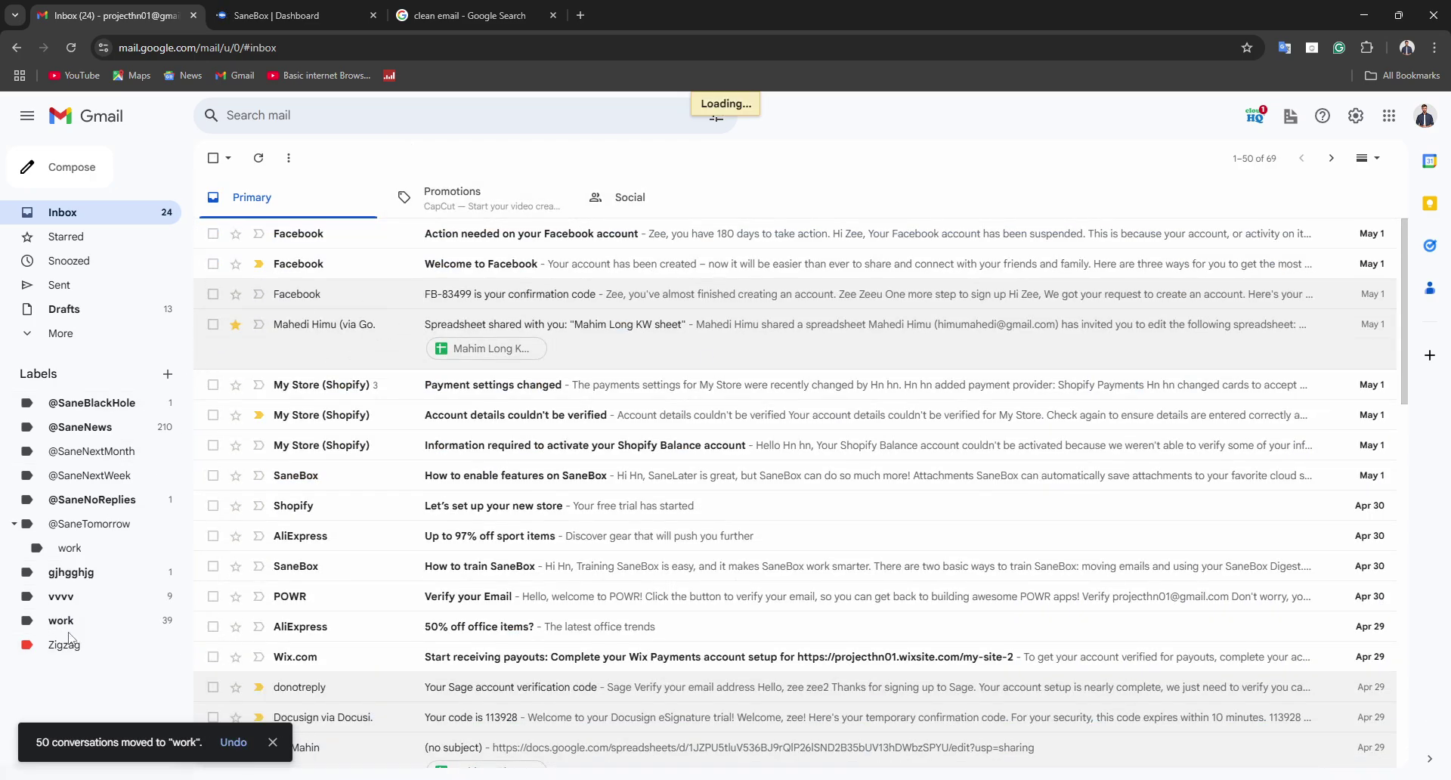
pyautogui.scroll(-15, 266, 469)
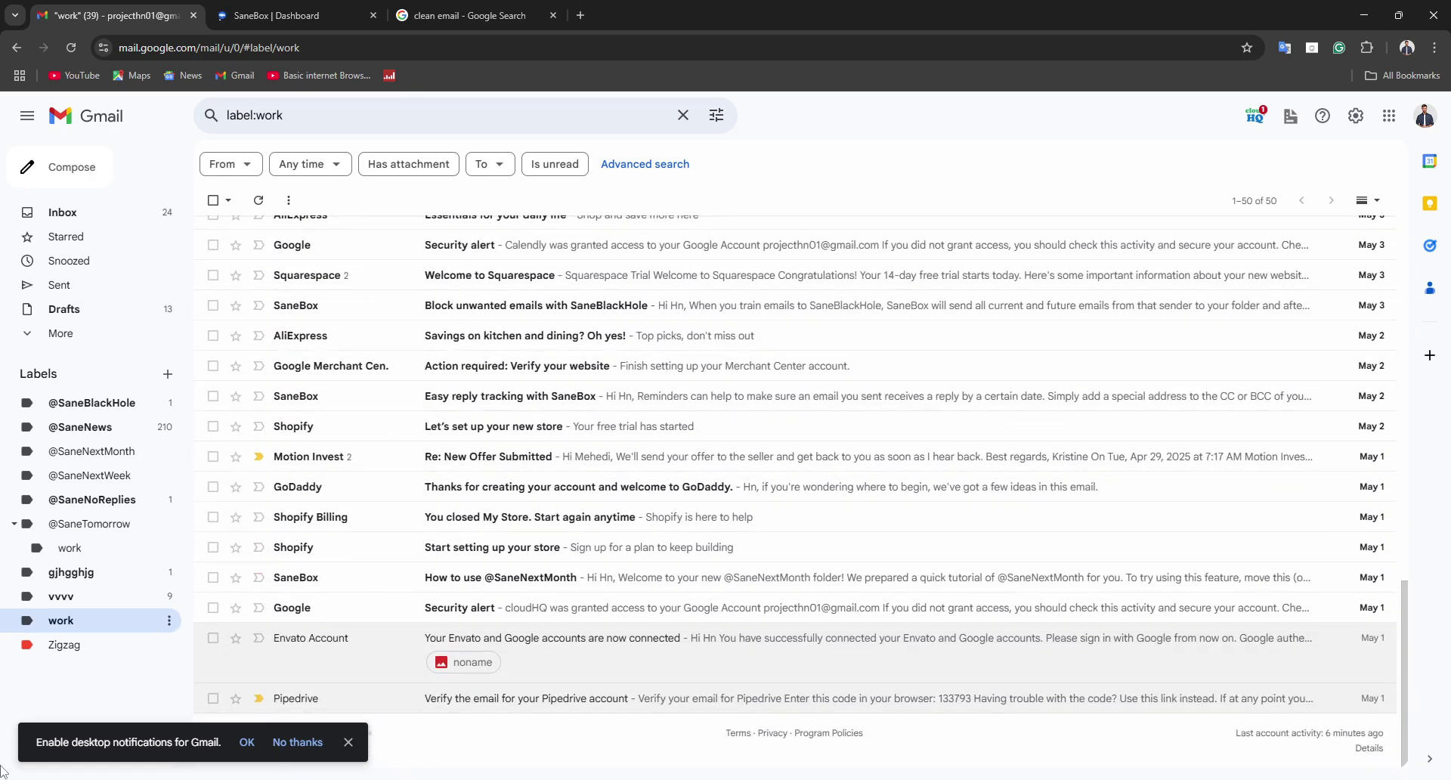
pyautogui.scroll(8, 240, 448)
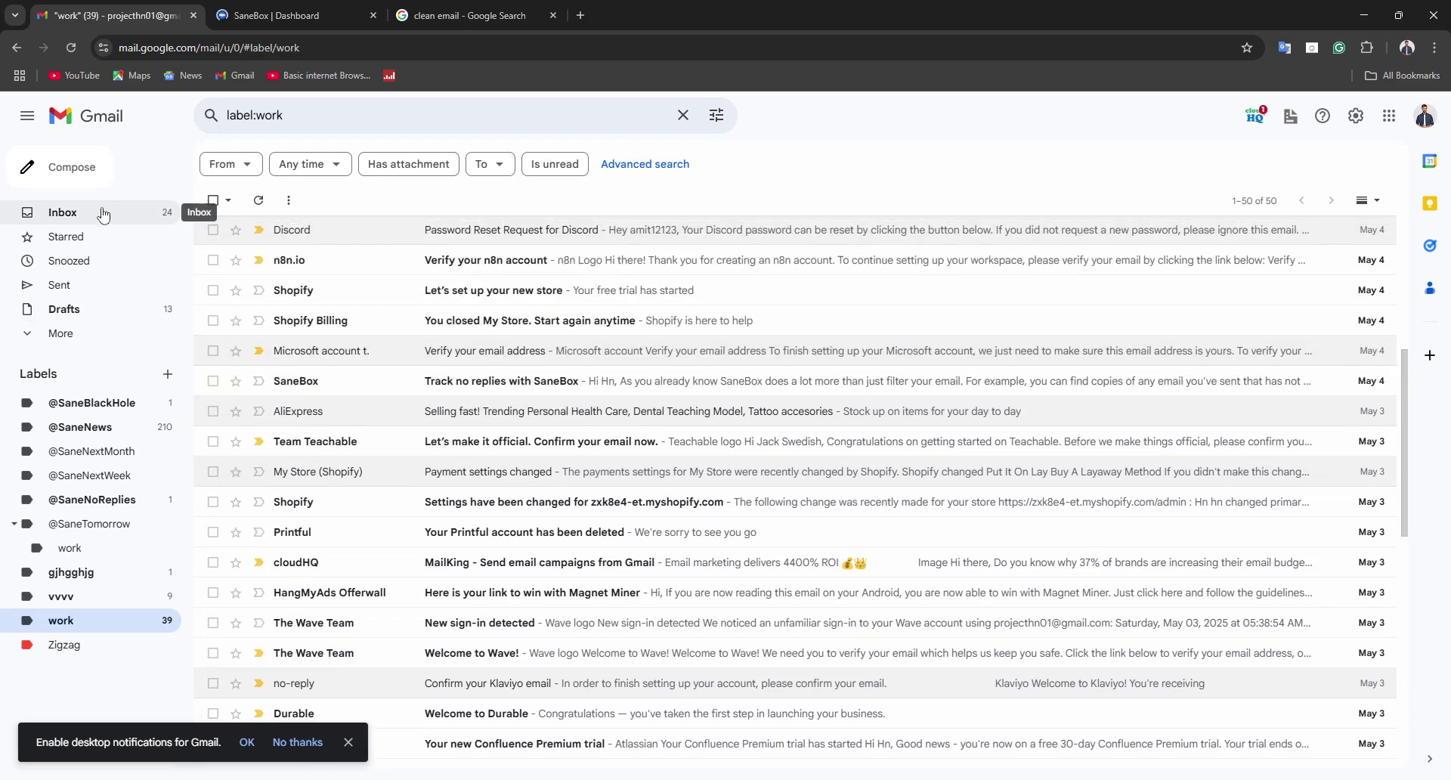
pyautogui.click(212, 200)
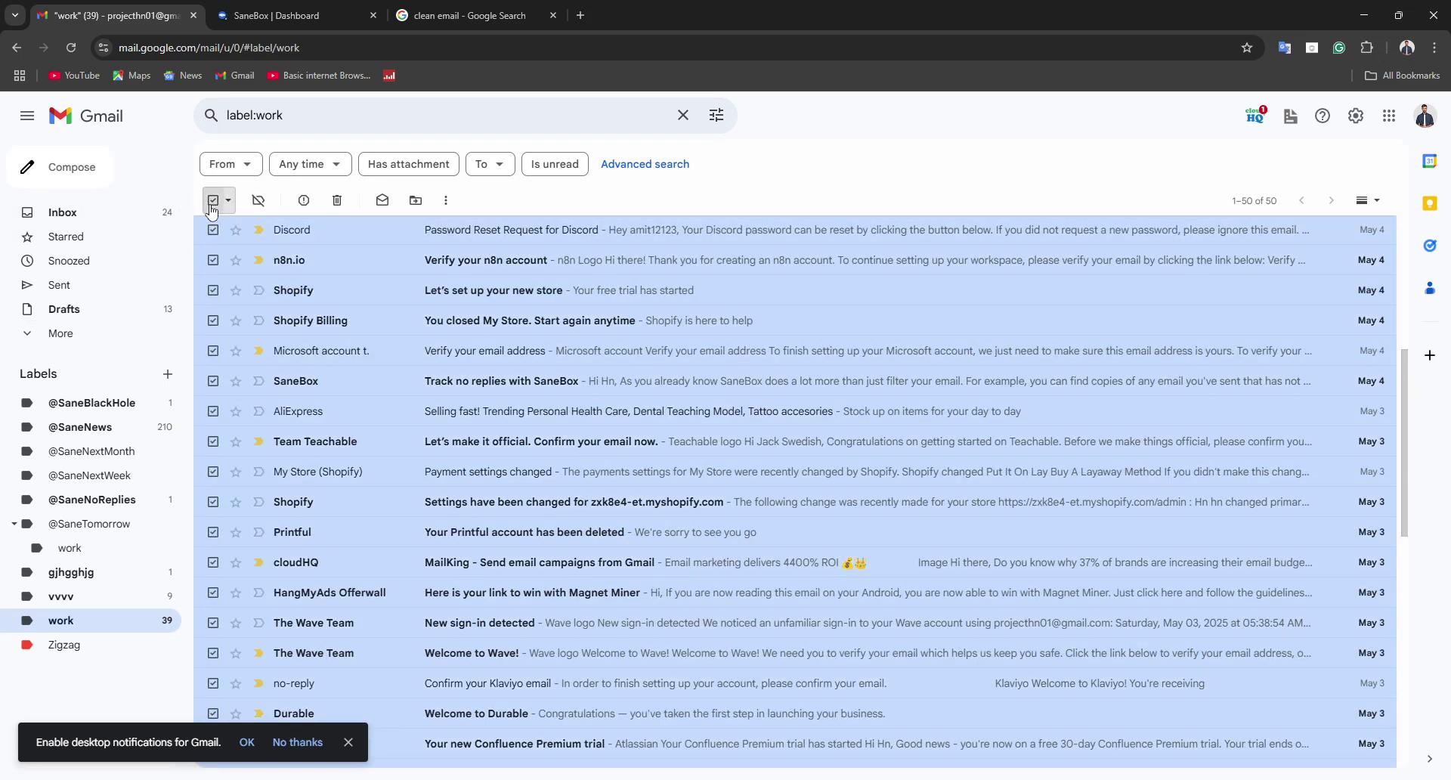
pyautogui.click(415, 200)
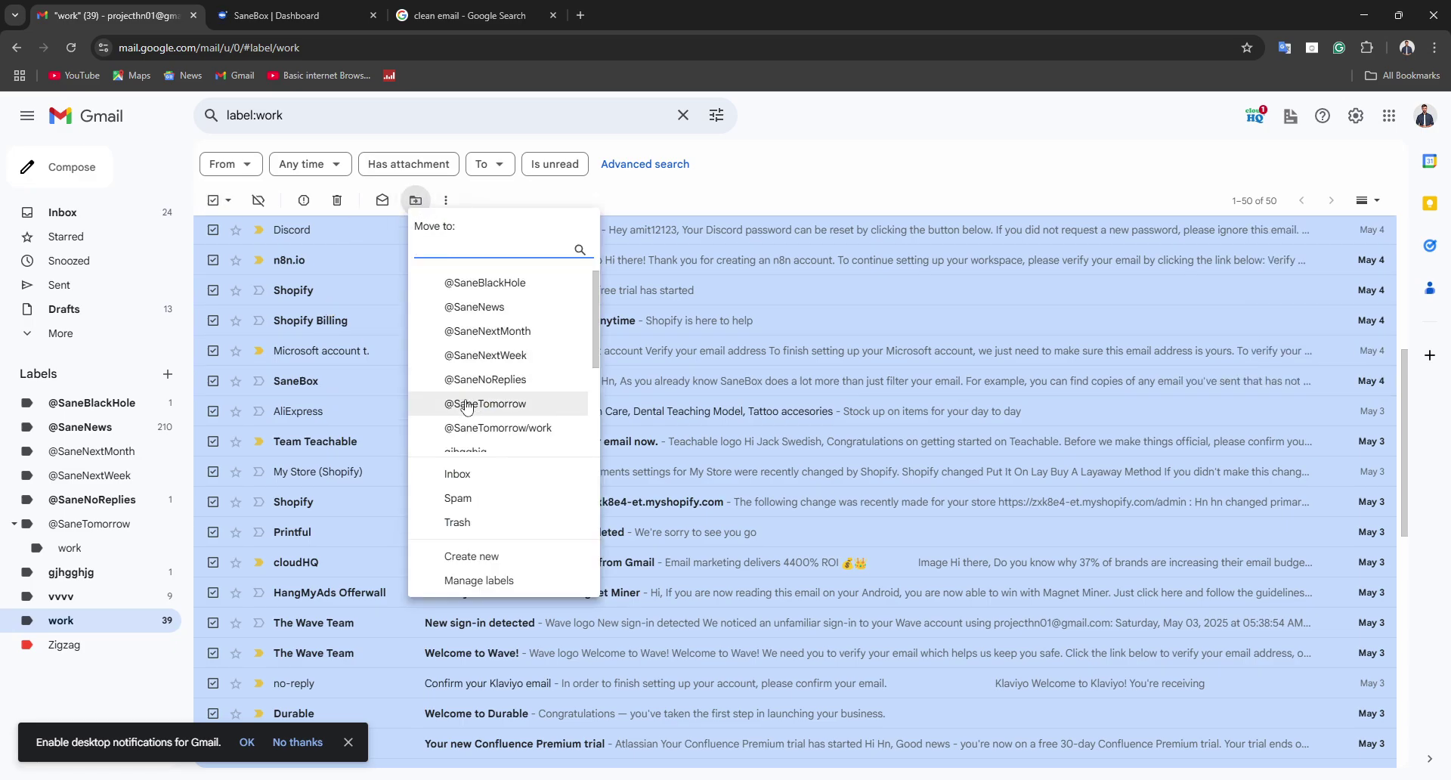
pyautogui.scroll(-1, 453, 393)
pyautogui.click(439, 475)
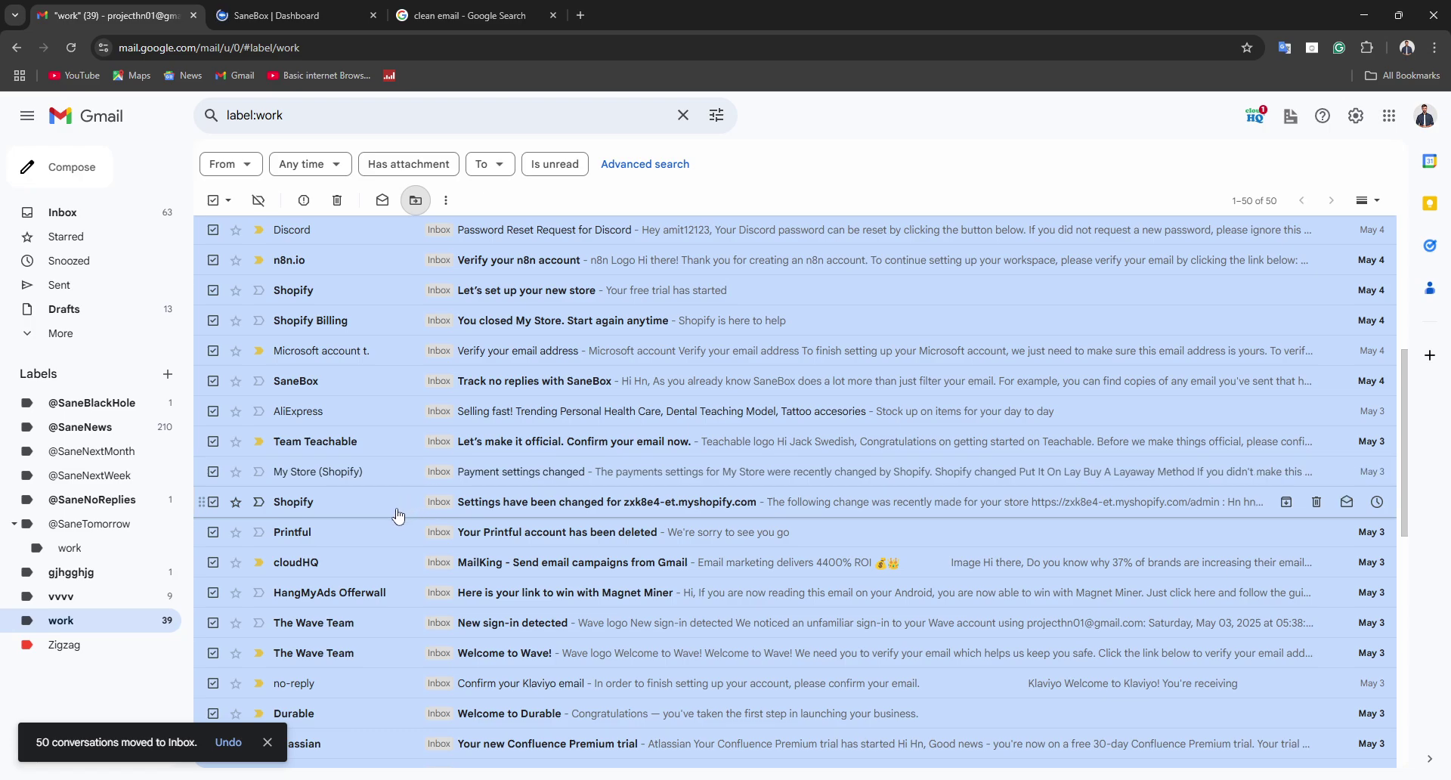
# Return to the inbox and look through the conversations that carry the work label.
pyautogui.click(414, 201)
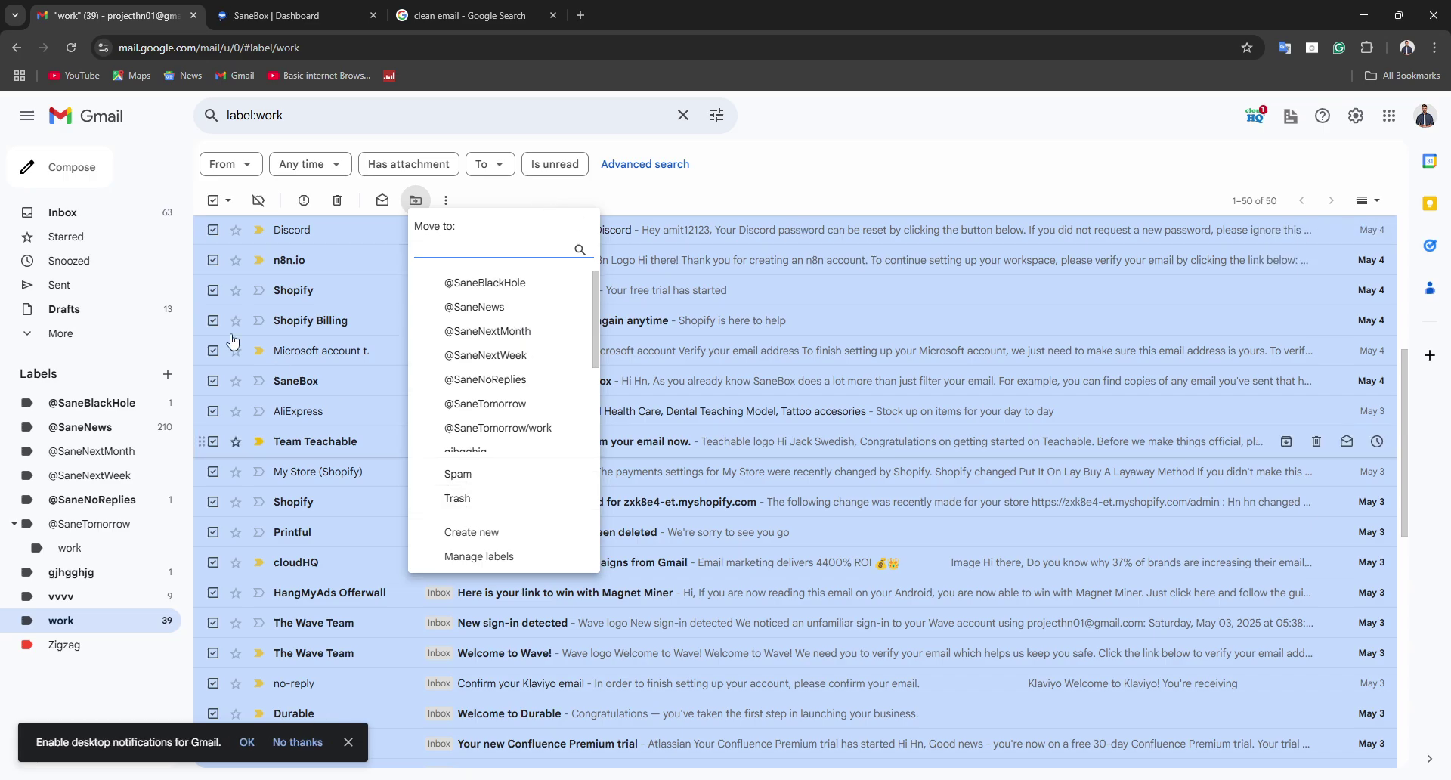
pyautogui.click(76, 212)
pyautogui.scroll(-1, 470, 554)
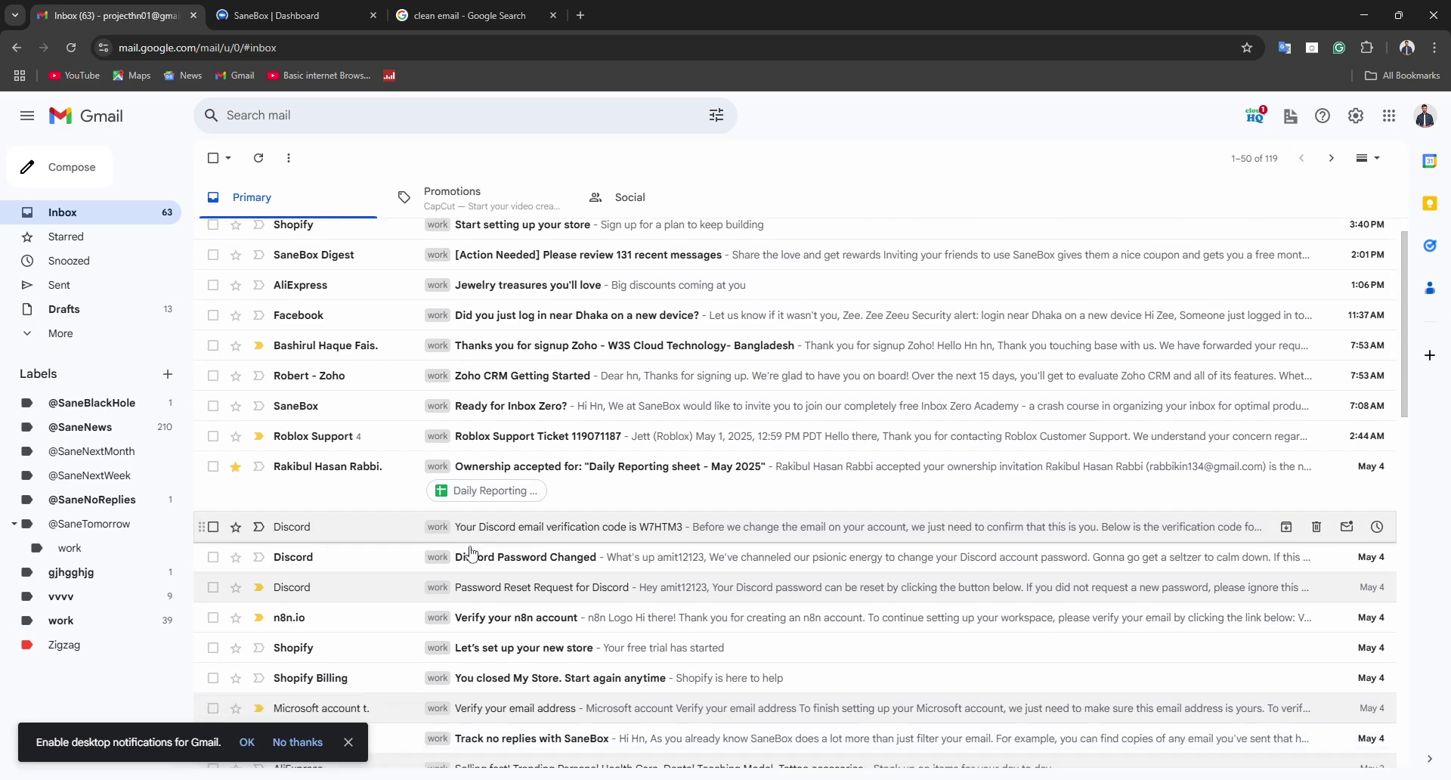
pyautogui.scroll(-2, 470, 554)
# Select all conversations under the top-level work label and delete them.
pyautogui.click(97, 621)
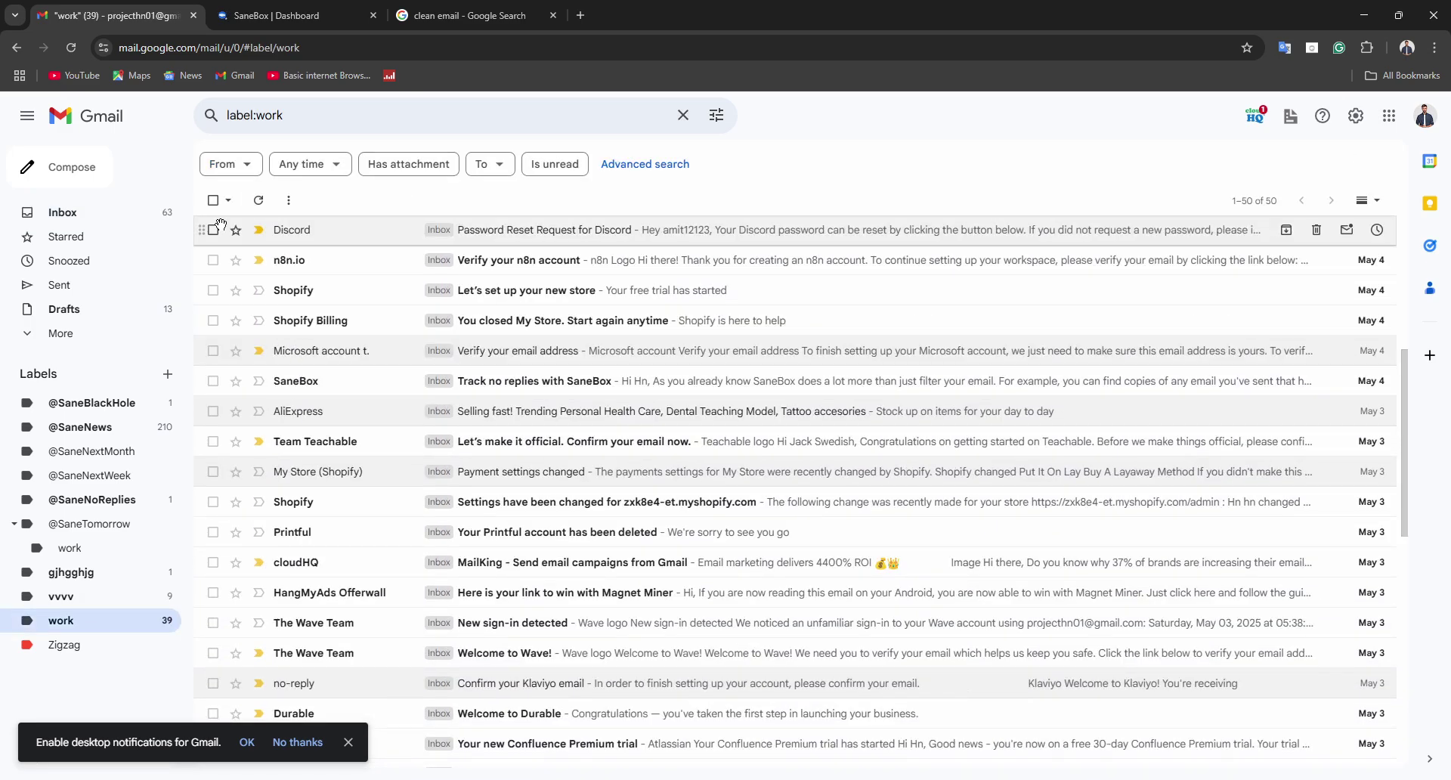
pyautogui.click(213, 200)
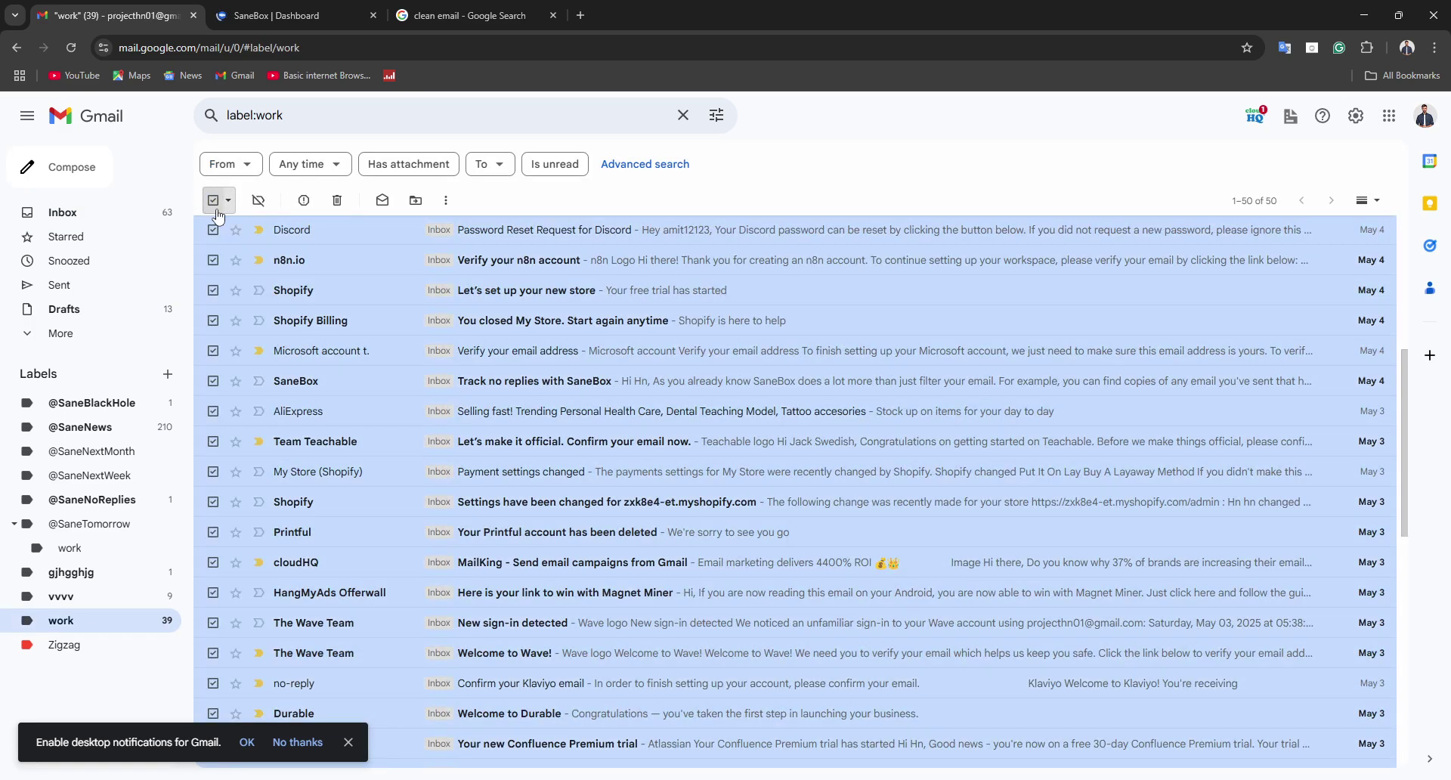
pyautogui.click(336, 201)
# Go back to the inbox, refresh it and mark all of its conversations as read.
pyautogui.click(115, 222)
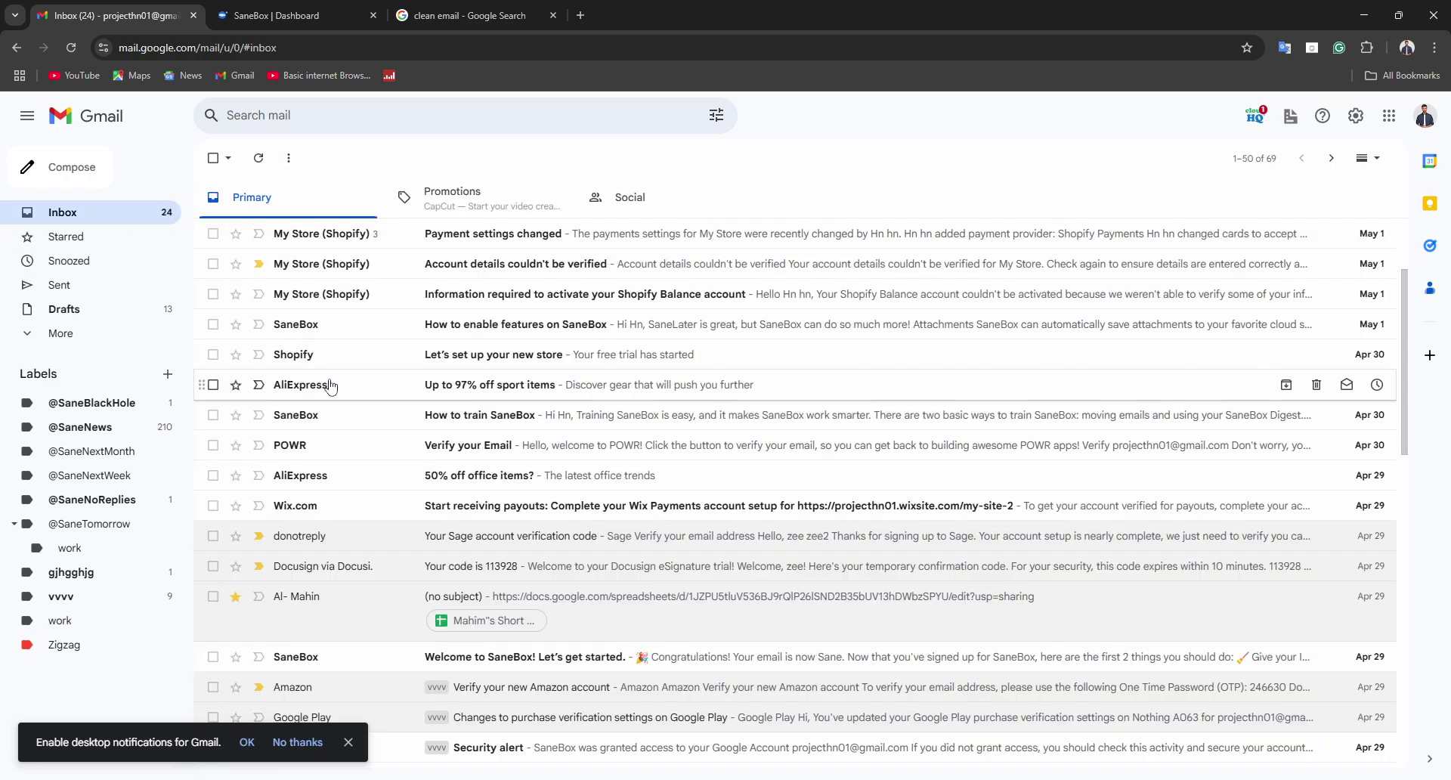
pyautogui.scroll(-3, 333, 384)
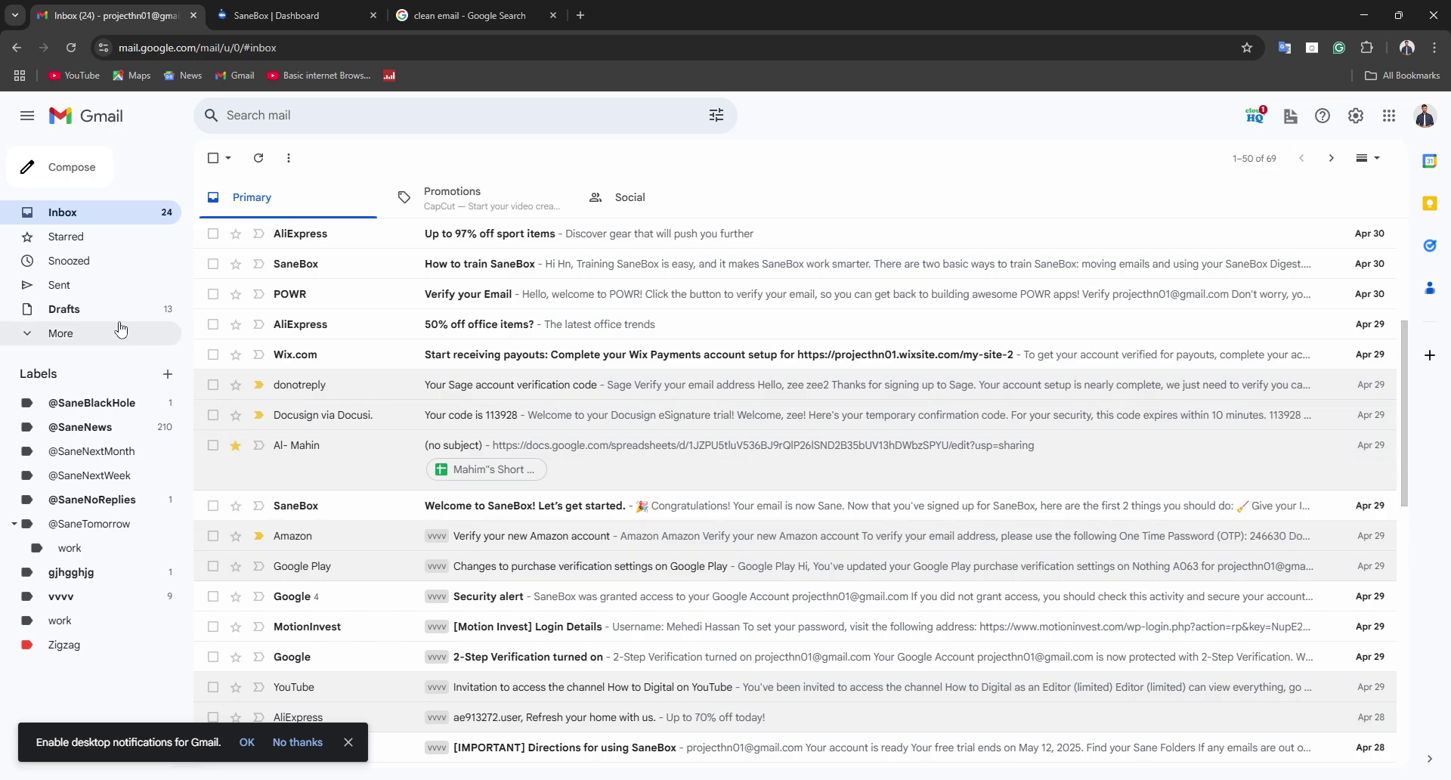
pyautogui.click(259, 159)
pyautogui.click(285, 157)
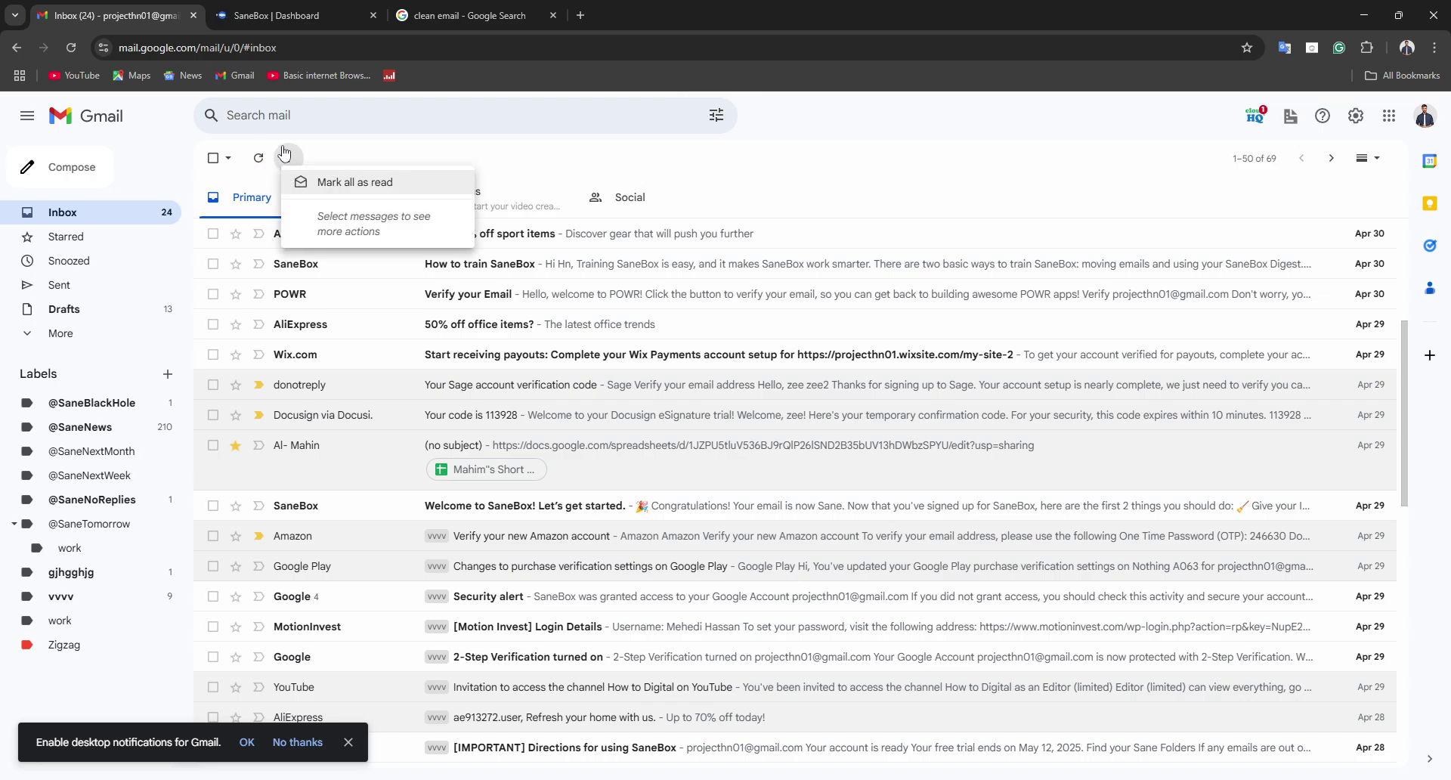
pyautogui.click(287, 181)
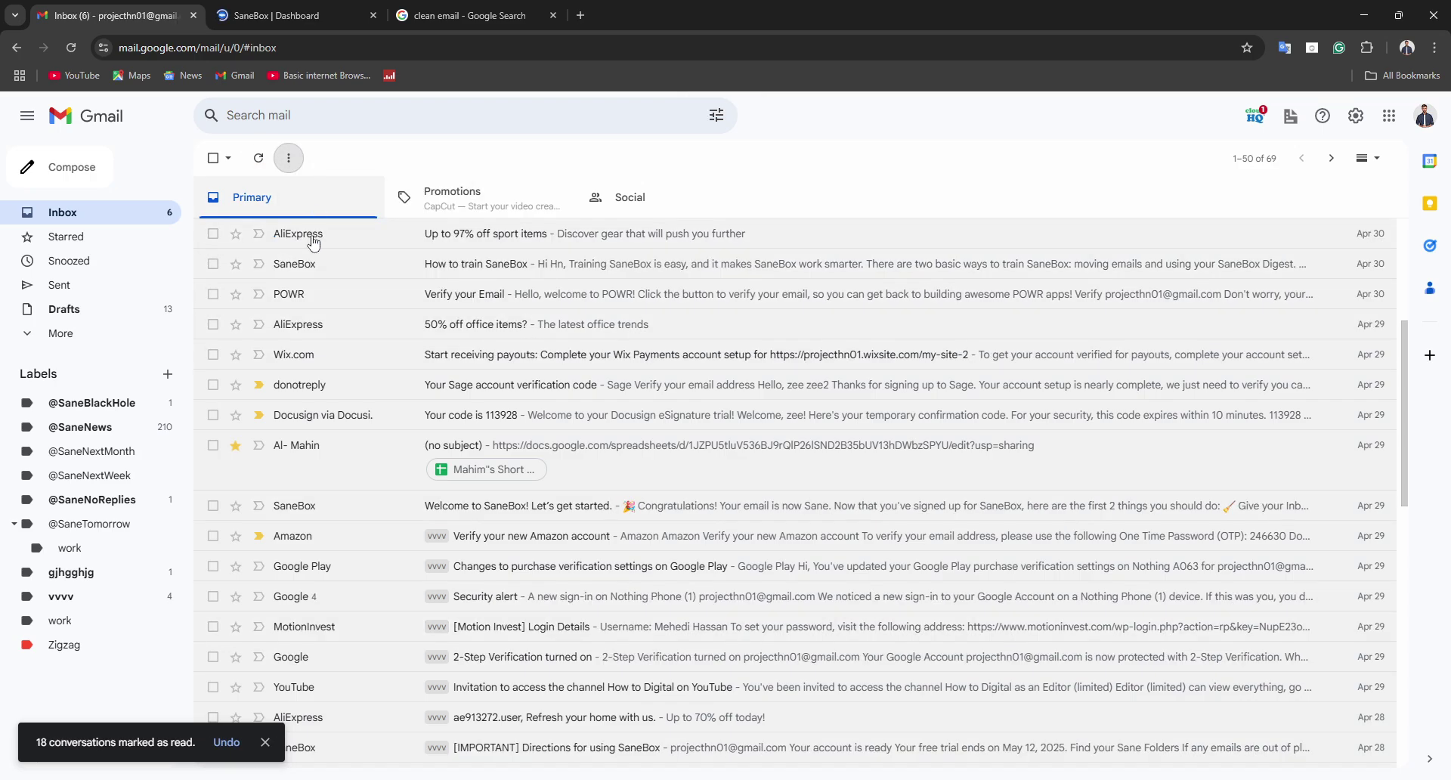
# Run the mark-all-as-read command on the inbox once more.
pyautogui.click(288, 158)
pyautogui.click(318, 181)
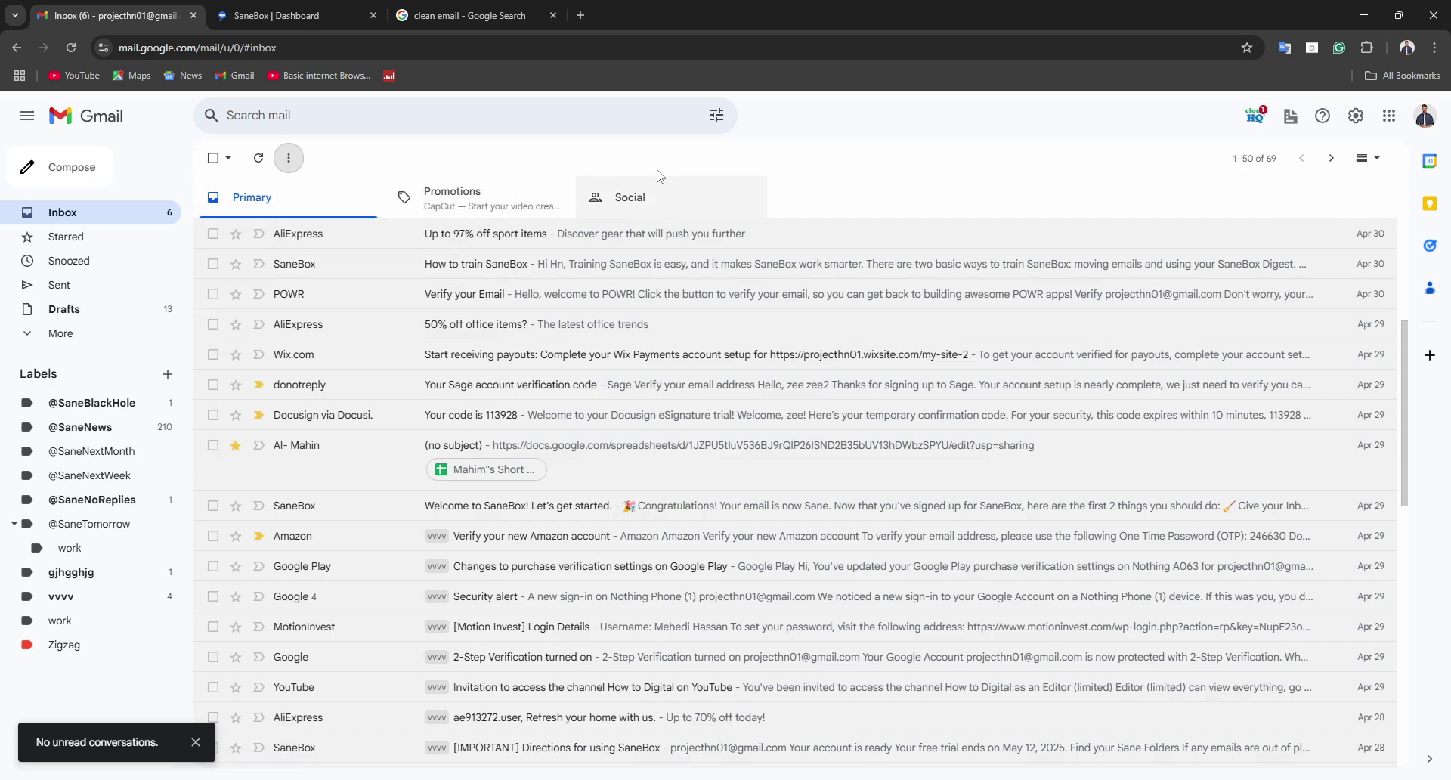
# Open the advanced search options and look through the date range, mailbox, size and unit choices.
pyautogui.click(714, 117)
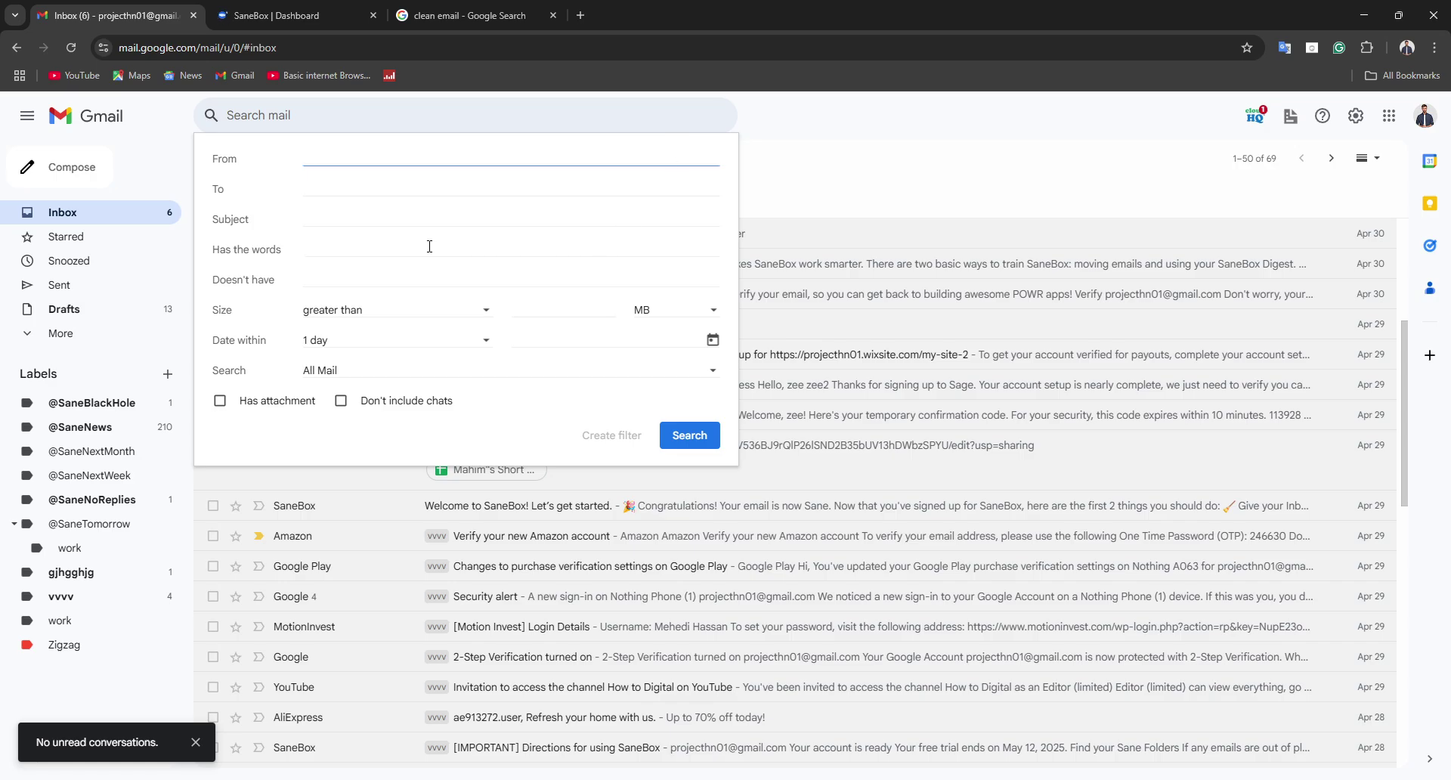
pyautogui.click(349, 338)
pyautogui.click(338, 352)
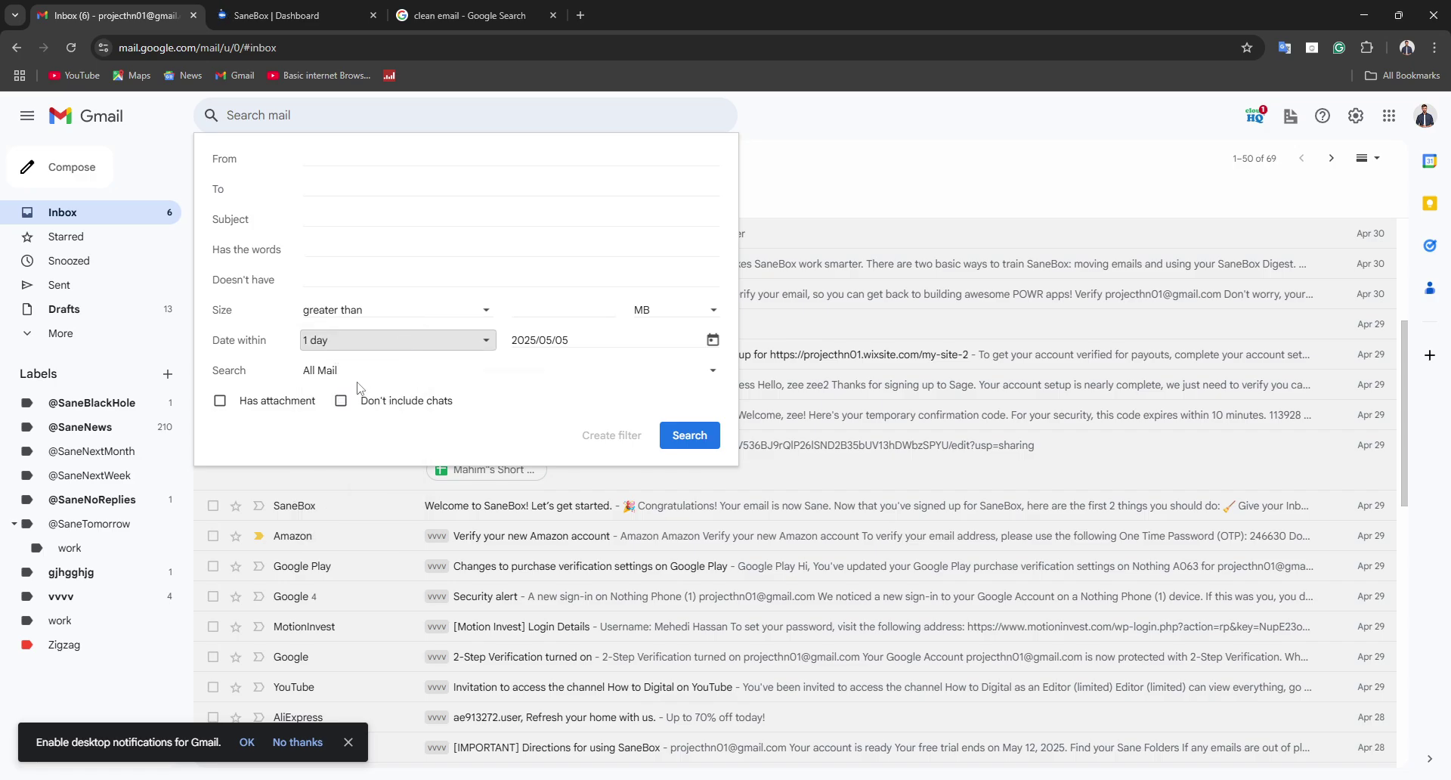
pyautogui.click(352, 372)
pyautogui.click(330, 317)
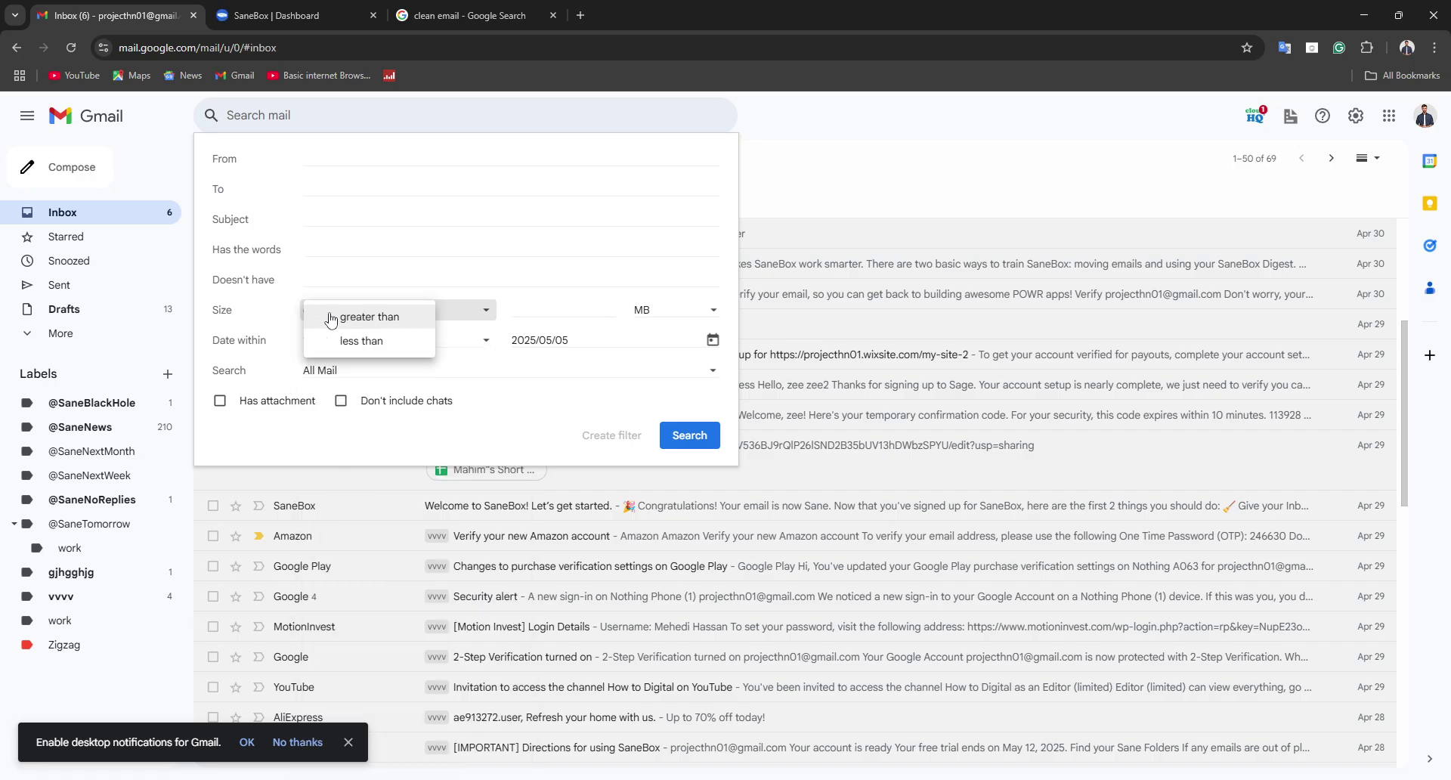
pyautogui.click(636, 311)
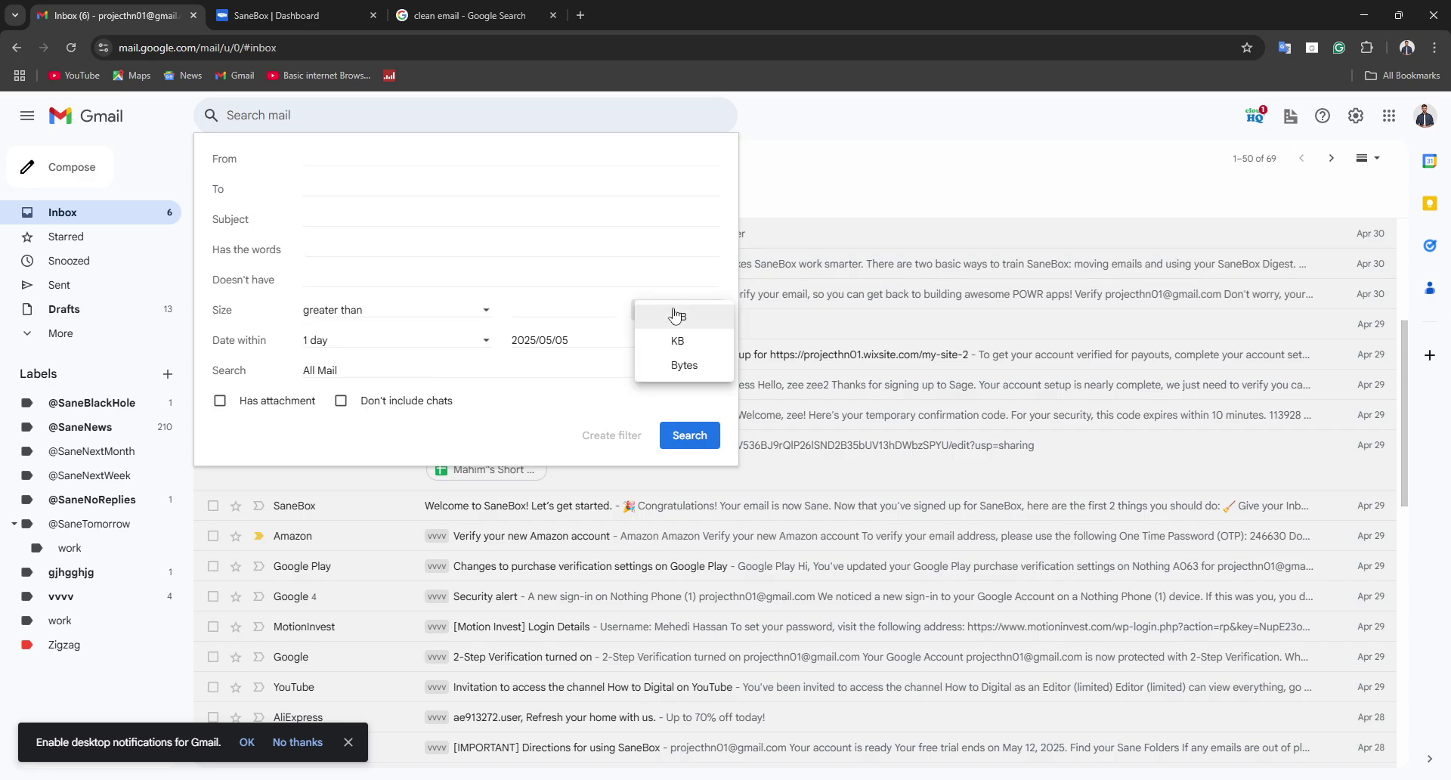
pyautogui.click(393, 266)
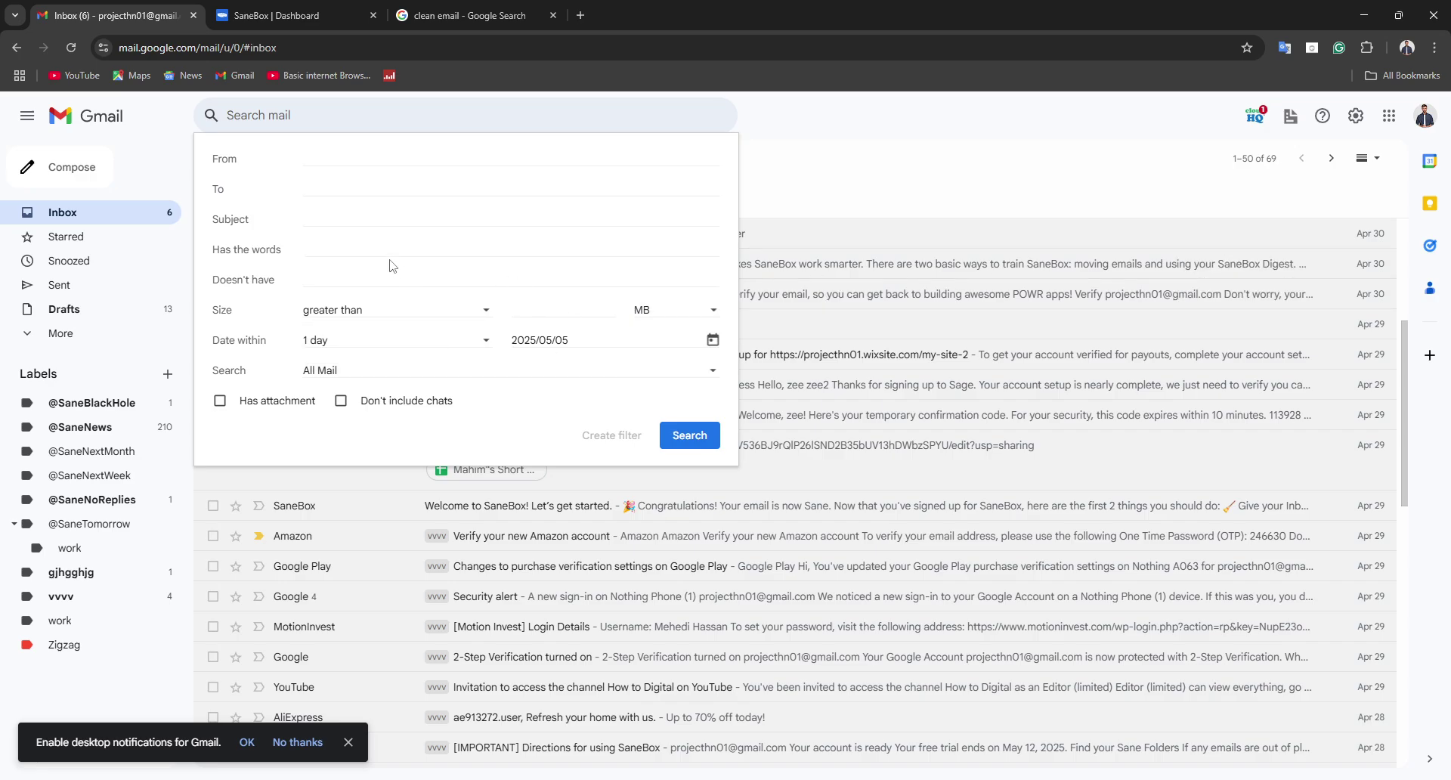
pyautogui.click(354, 219)
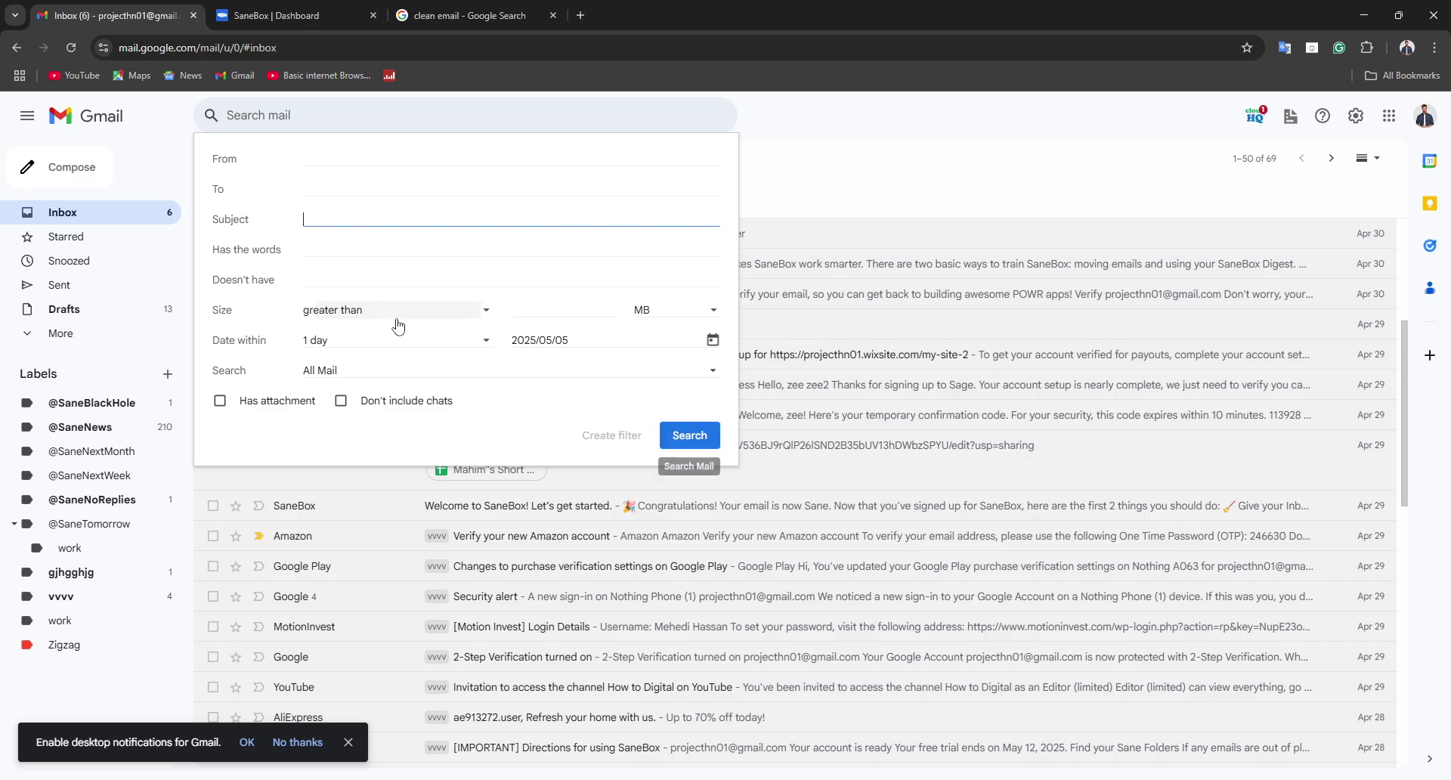
# Search All Mail for messages dated within 1 year of 2025/05/05 and look through the results.
pyautogui.click(350, 340)
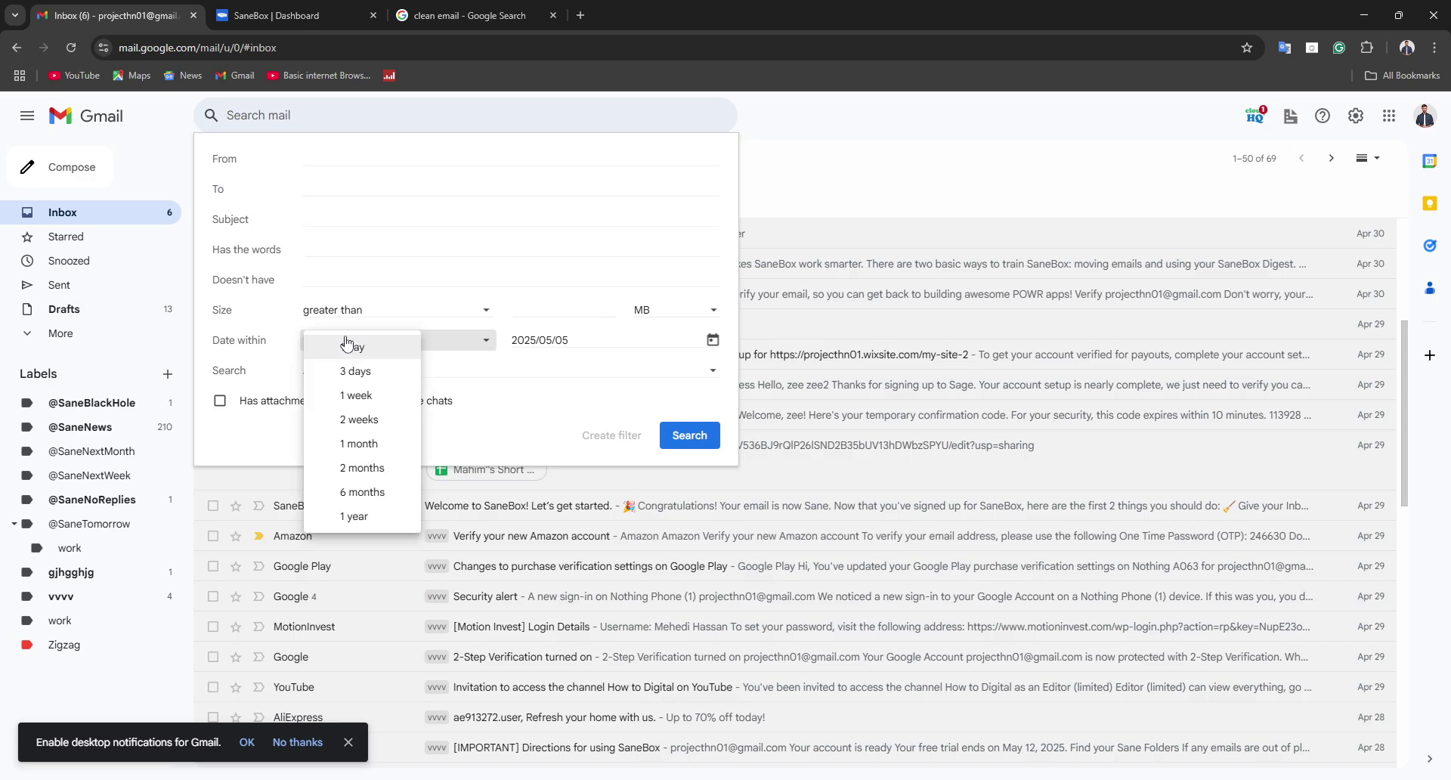
pyautogui.click(360, 512)
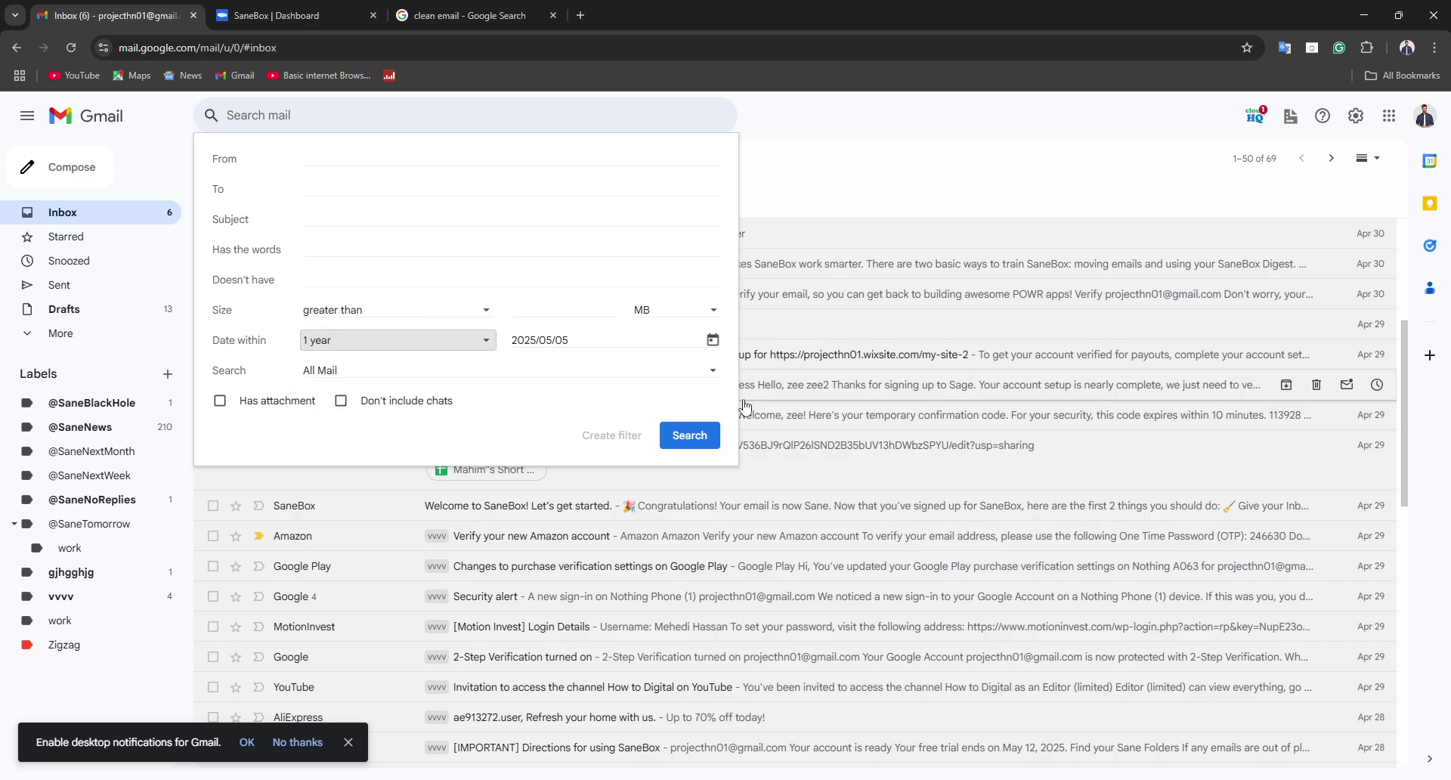
pyautogui.click(684, 437)
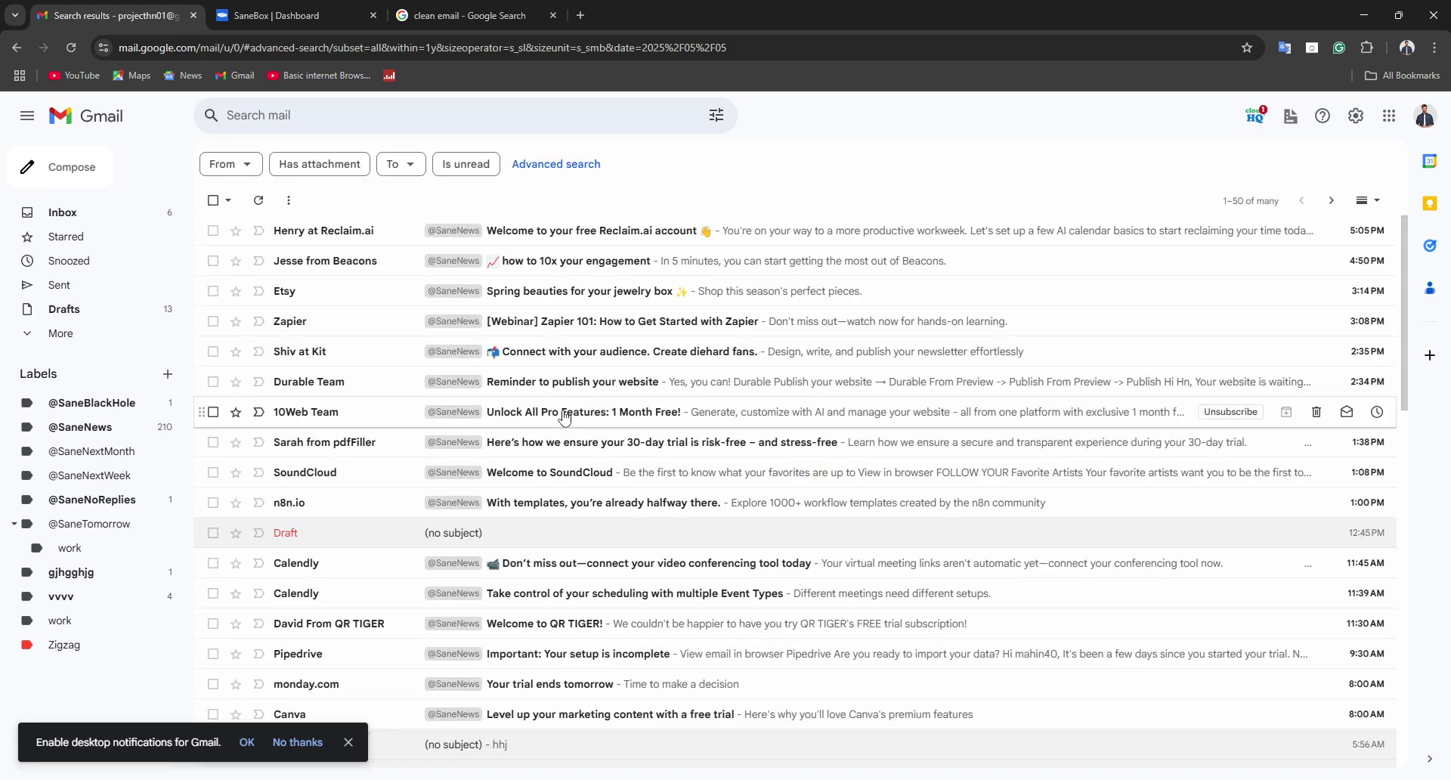
pyautogui.scroll(-15, 602, 440)
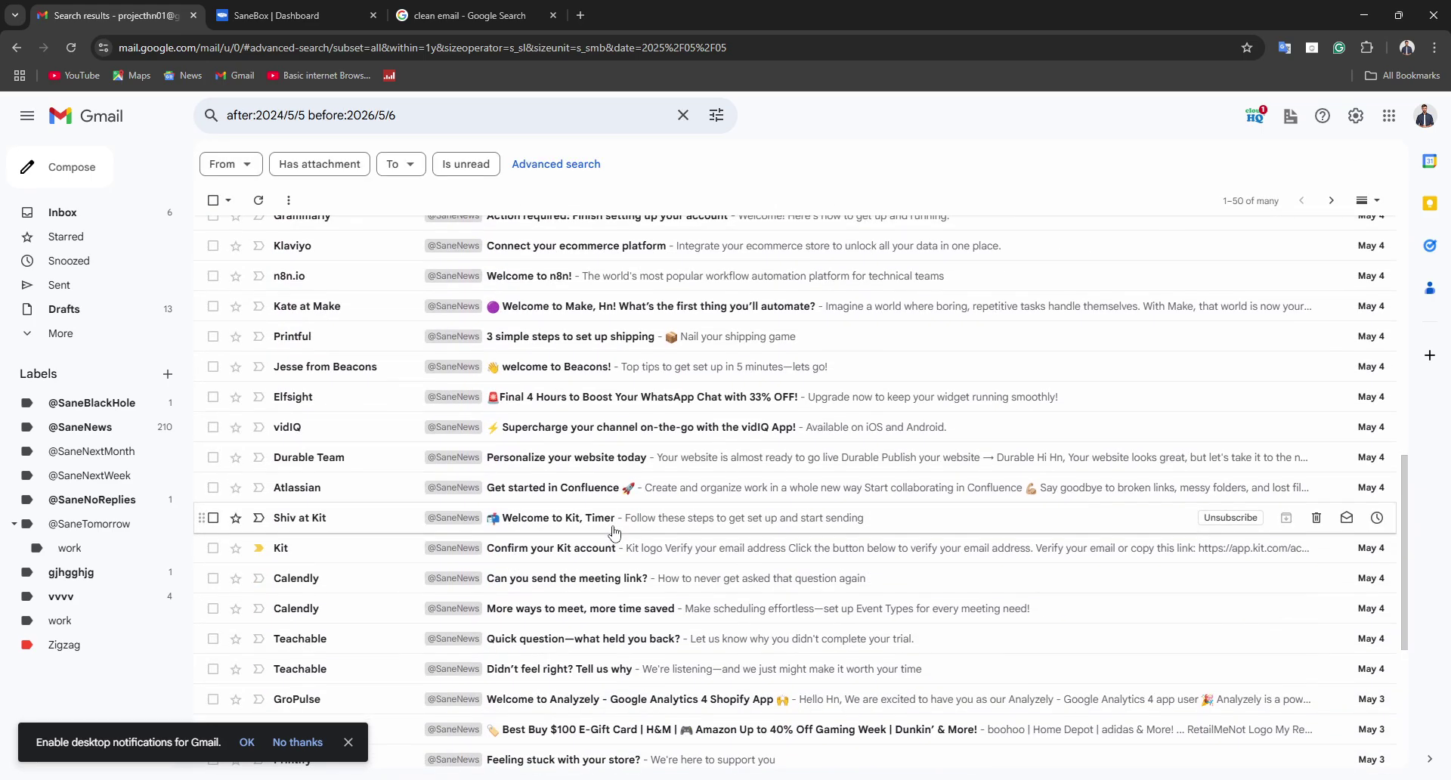
pyautogui.scroll(15, 856, 471)
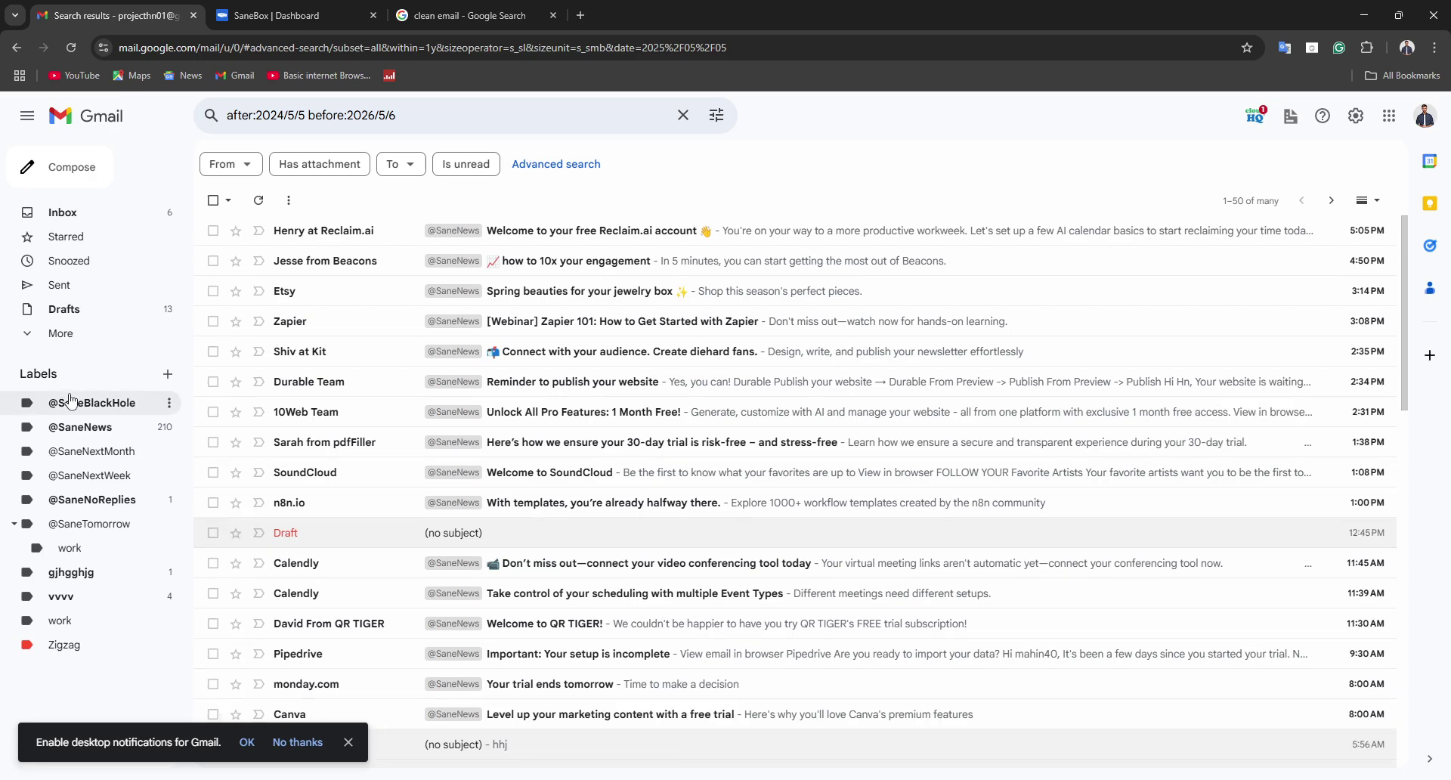
# Expand the full folder list and view the Social and Updates categories.
pyautogui.click(133, 333)
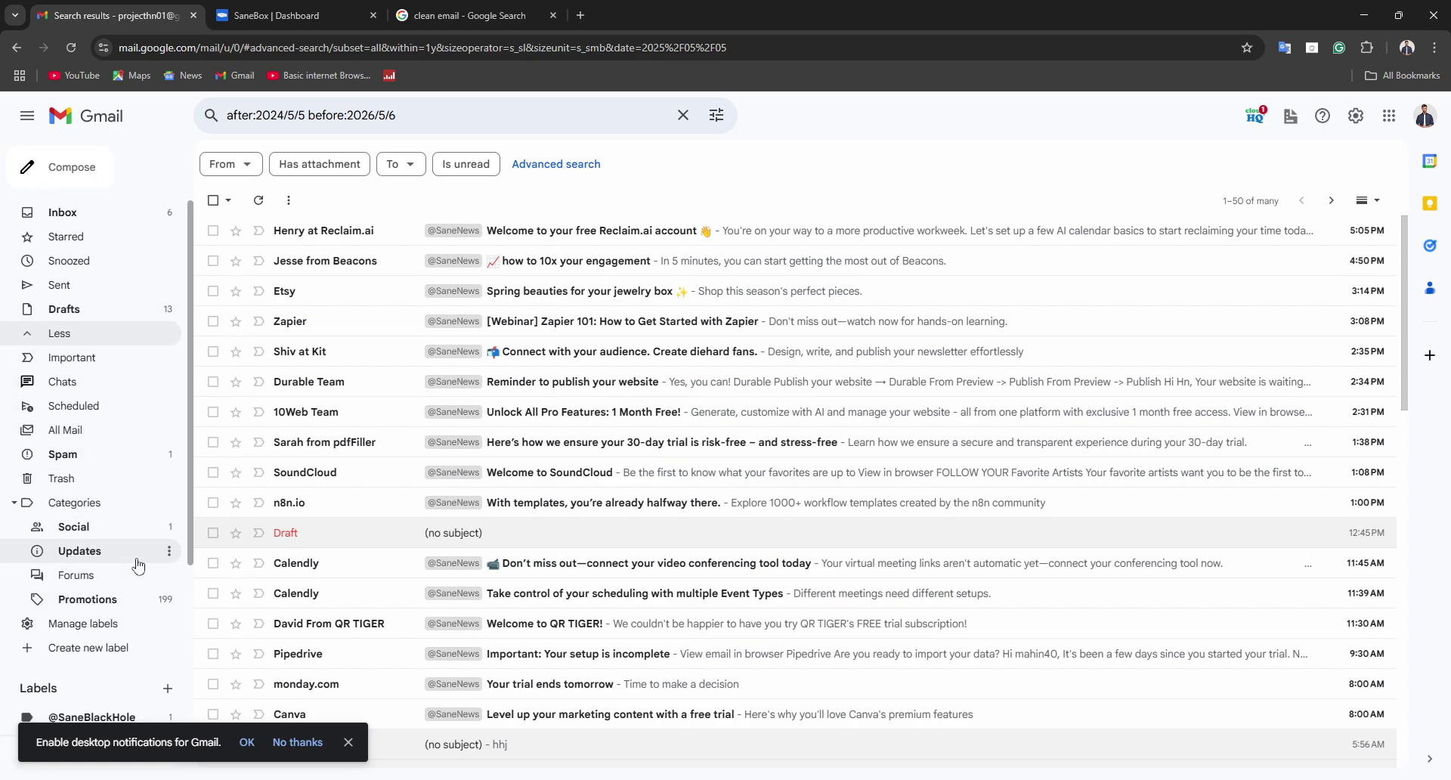
pyautogui.click(91, 529)
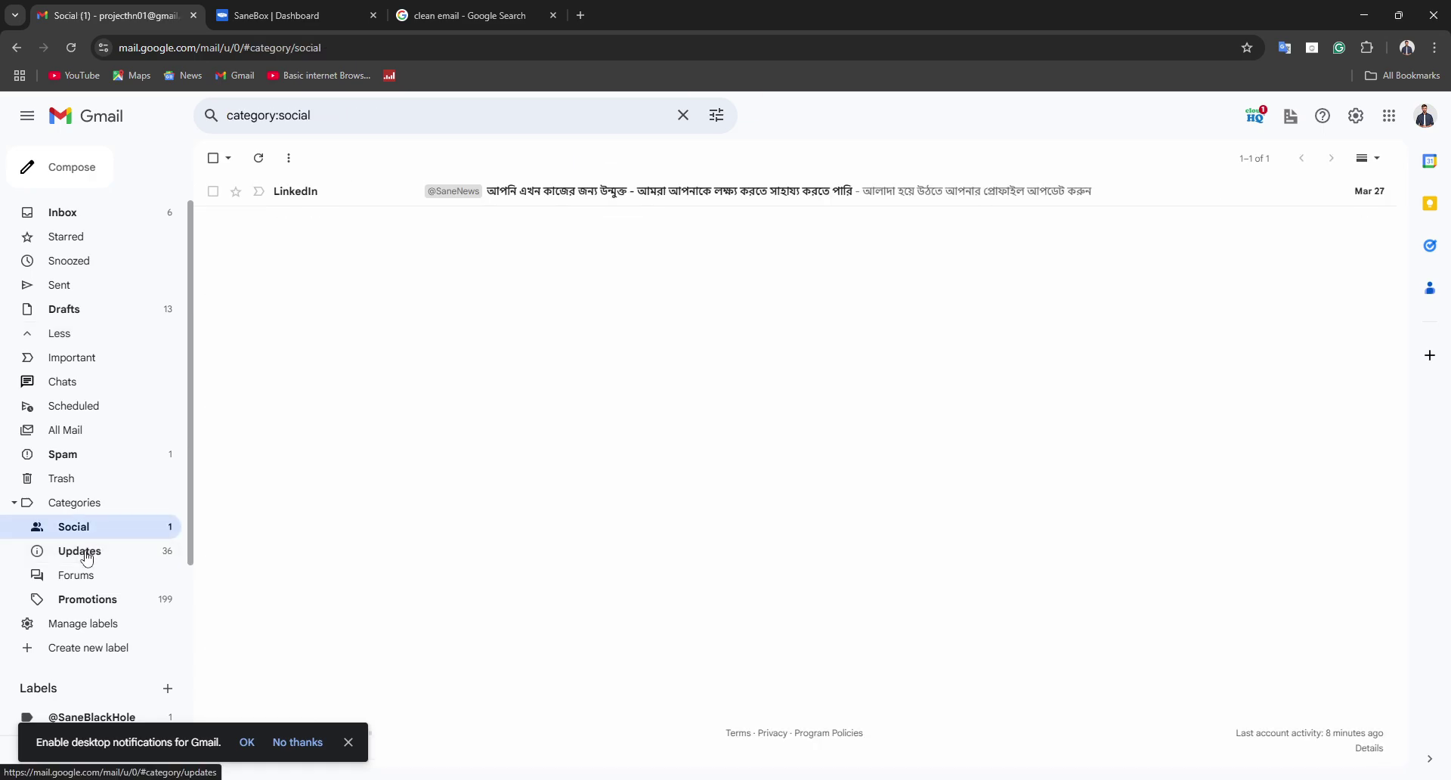
pyautogui.click(87, 553)
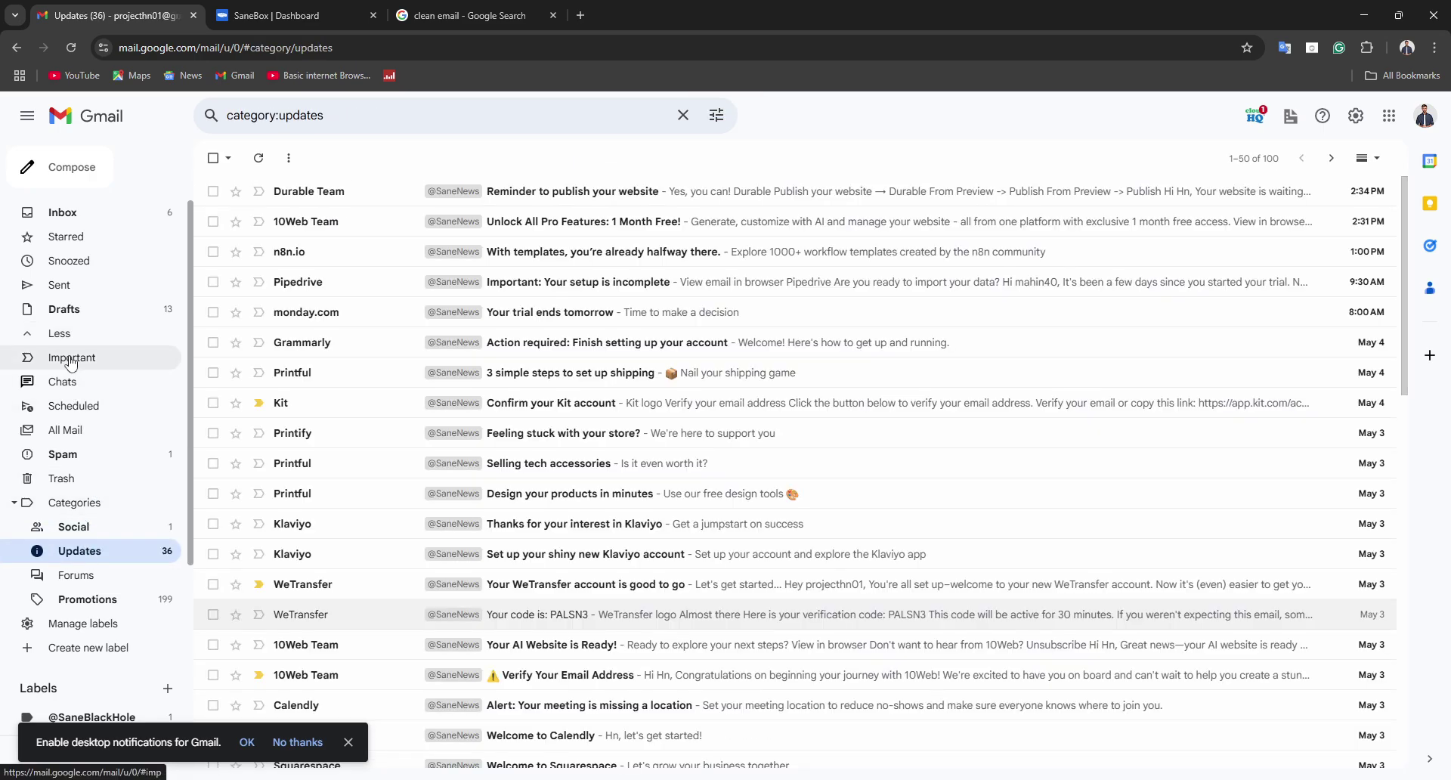
# Open the label management settings and review the visibility options for system labels, categories and custom labels.
pyautogui.click(83, 629)
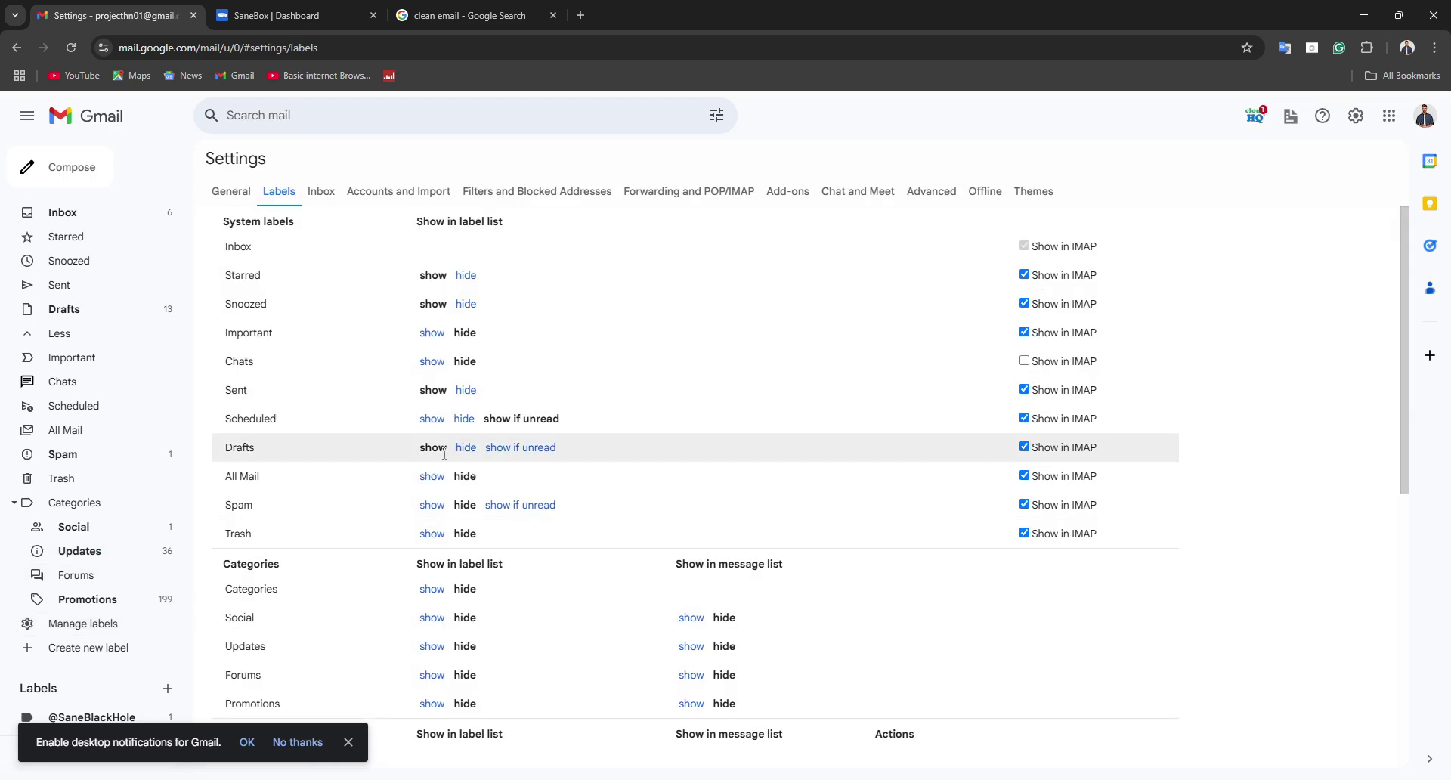
pyautogui.scroll(-2, 436, 538)
pyautogui.scroll(-3, 436, 538)
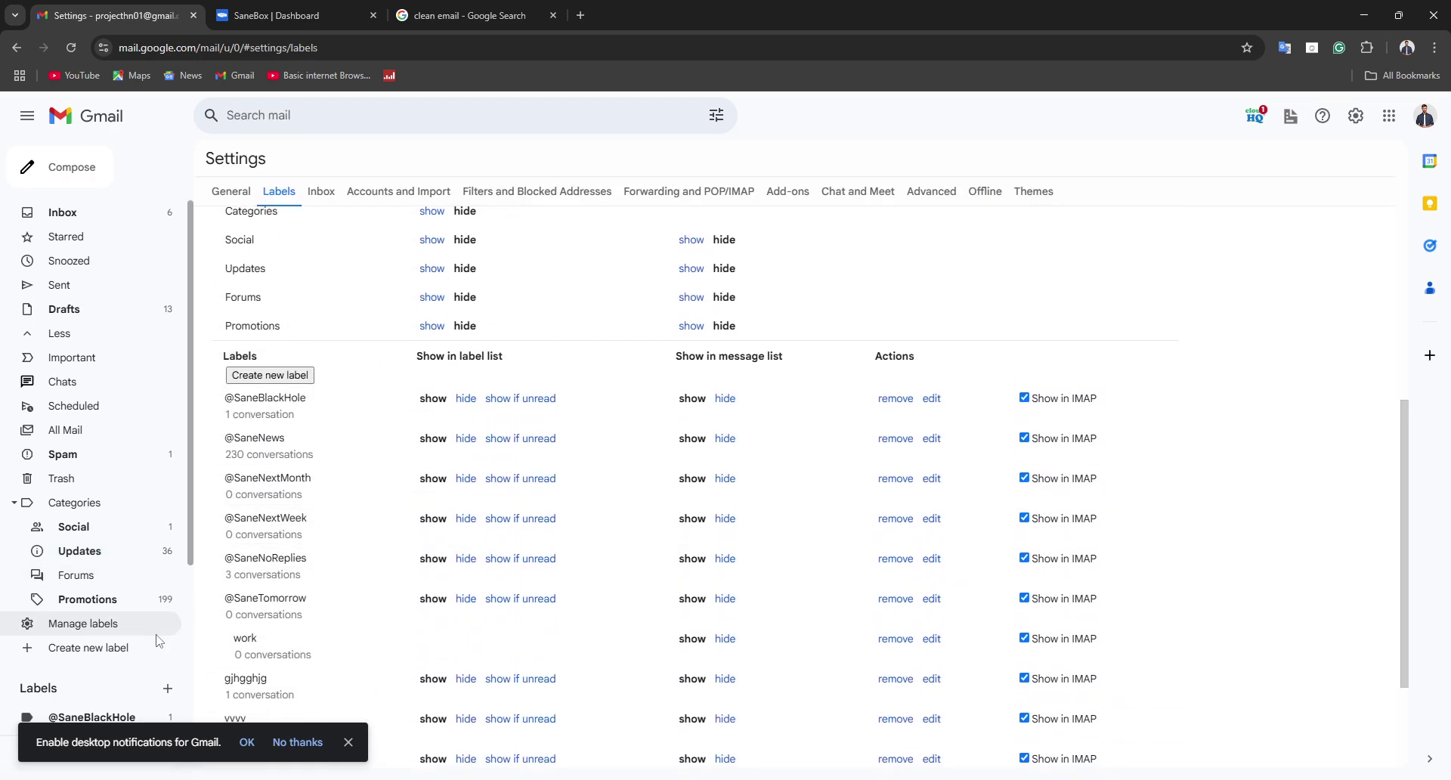
pyautogui.scroll(1, 1120, 285)
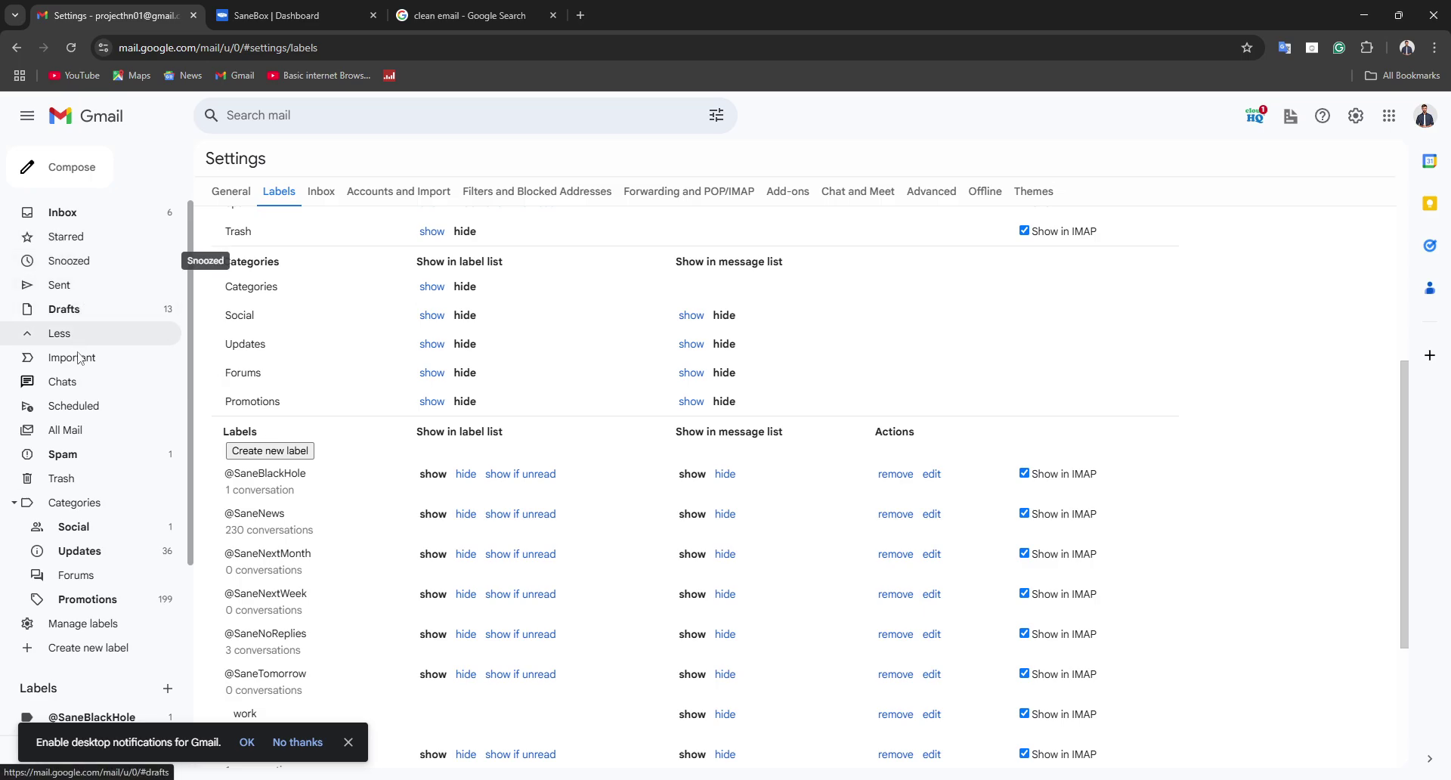
pyautogui.scroll(-2, 95, 469)
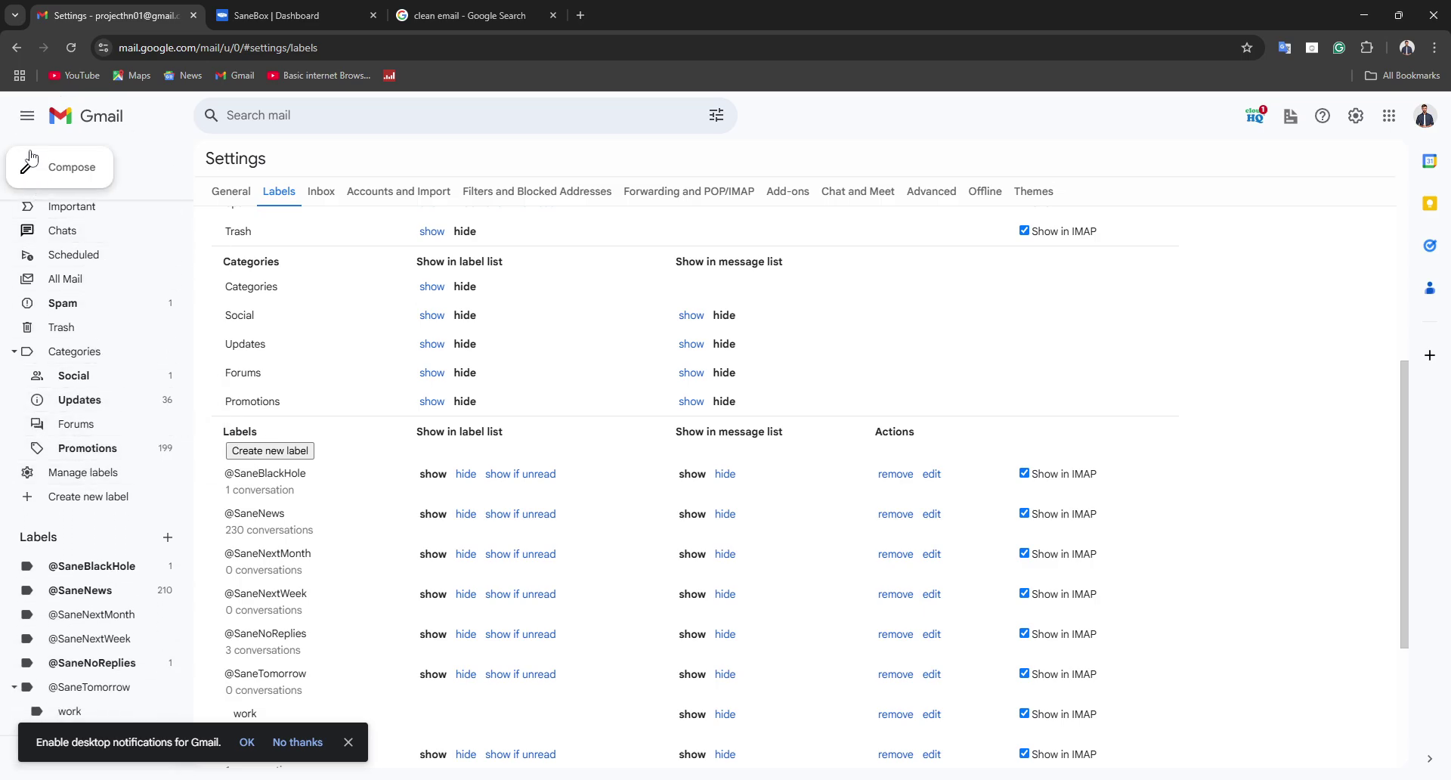
pyautogui.click(23, 119)
pyautogui.click(21, 121)
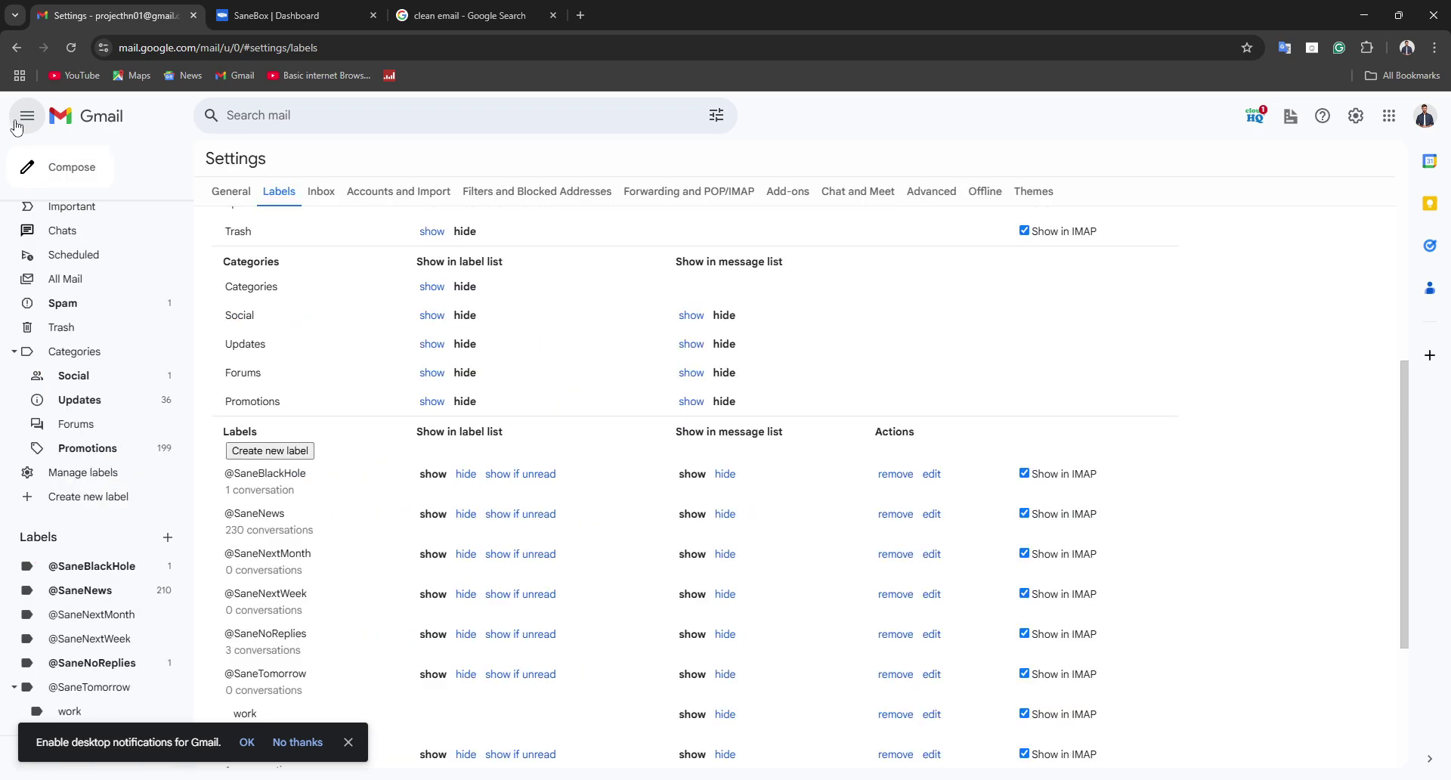
# Start a new email with "gfg" as its body text and dismiss the desktop notifications prompt.
pyautogui.click(60, 166)
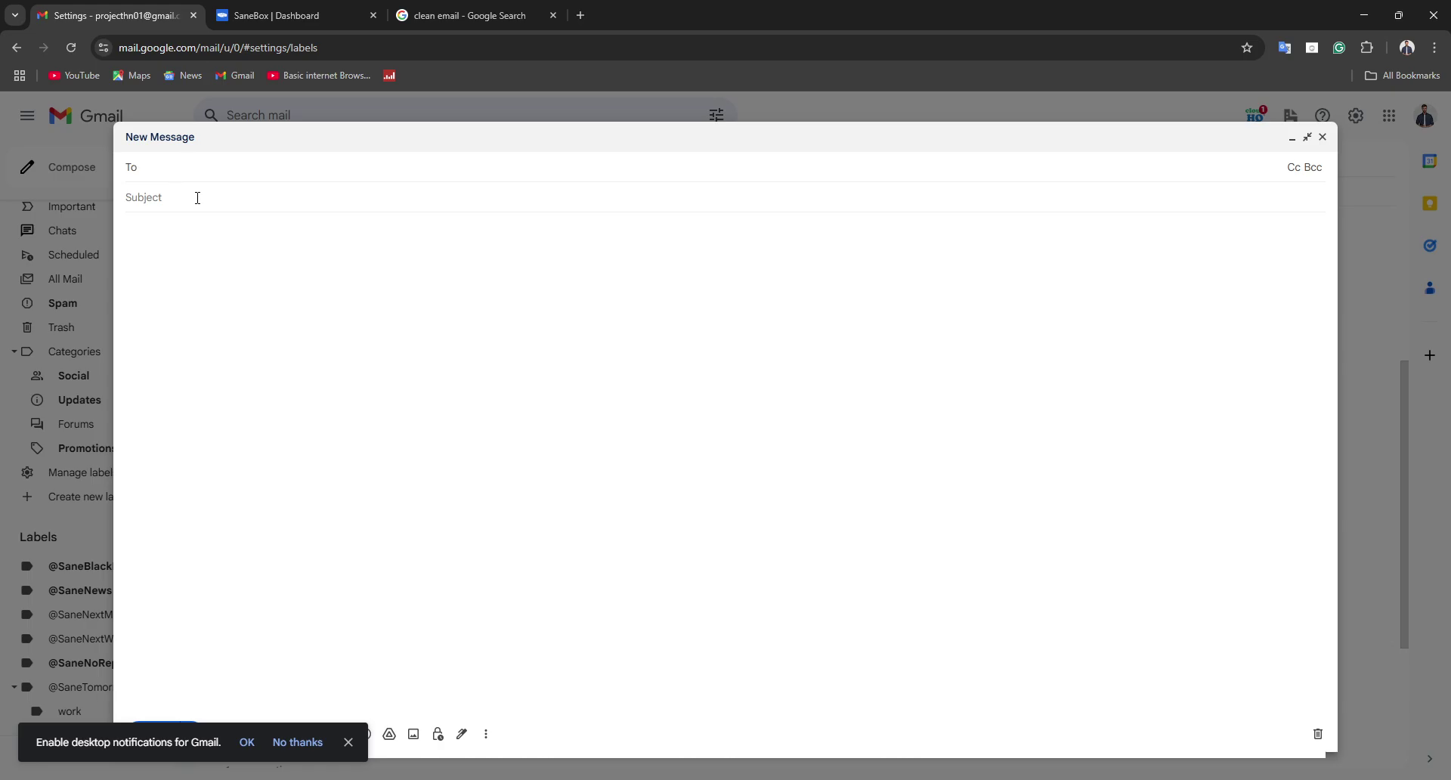
pyautogui.click(197, 198)
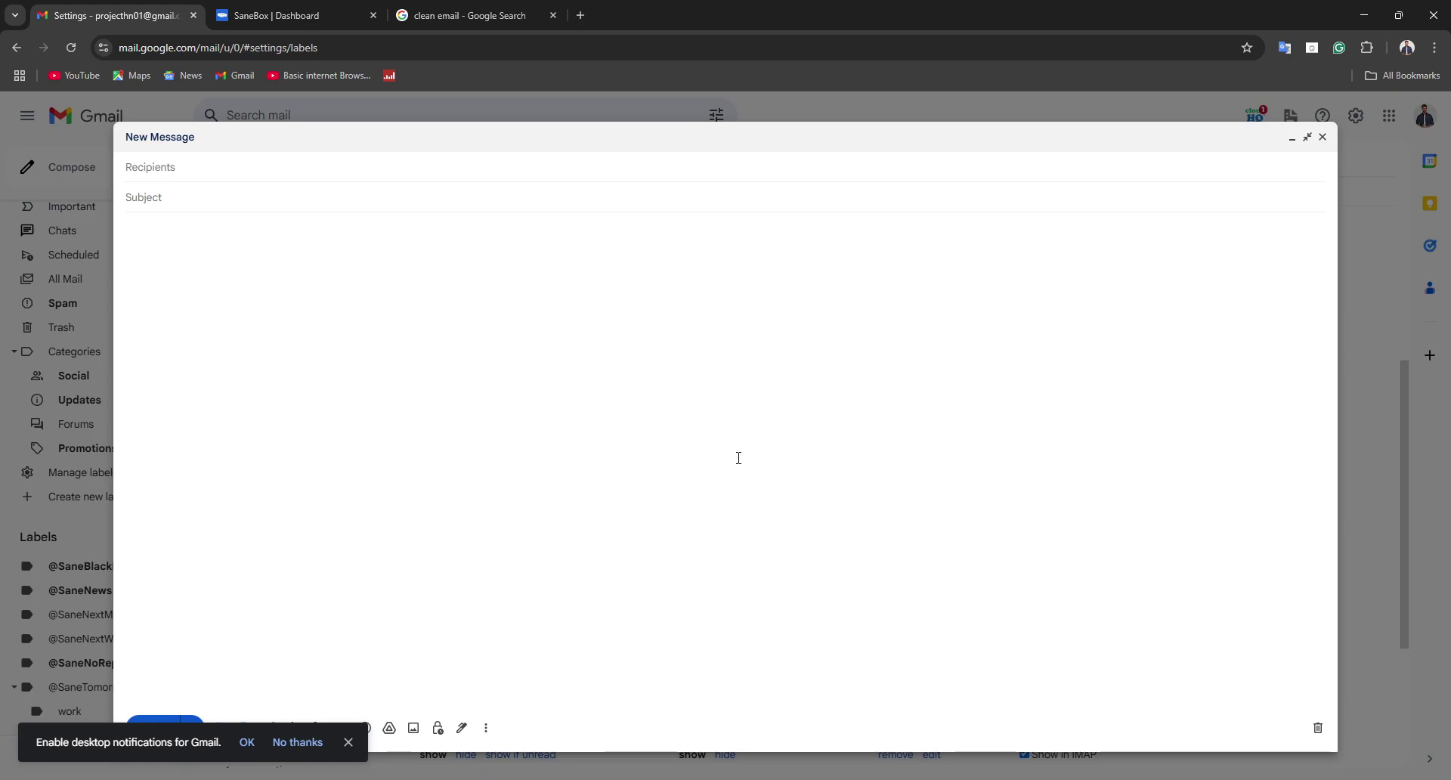
pyautogui.write('gfg')
pyautogui.click(346, 743)
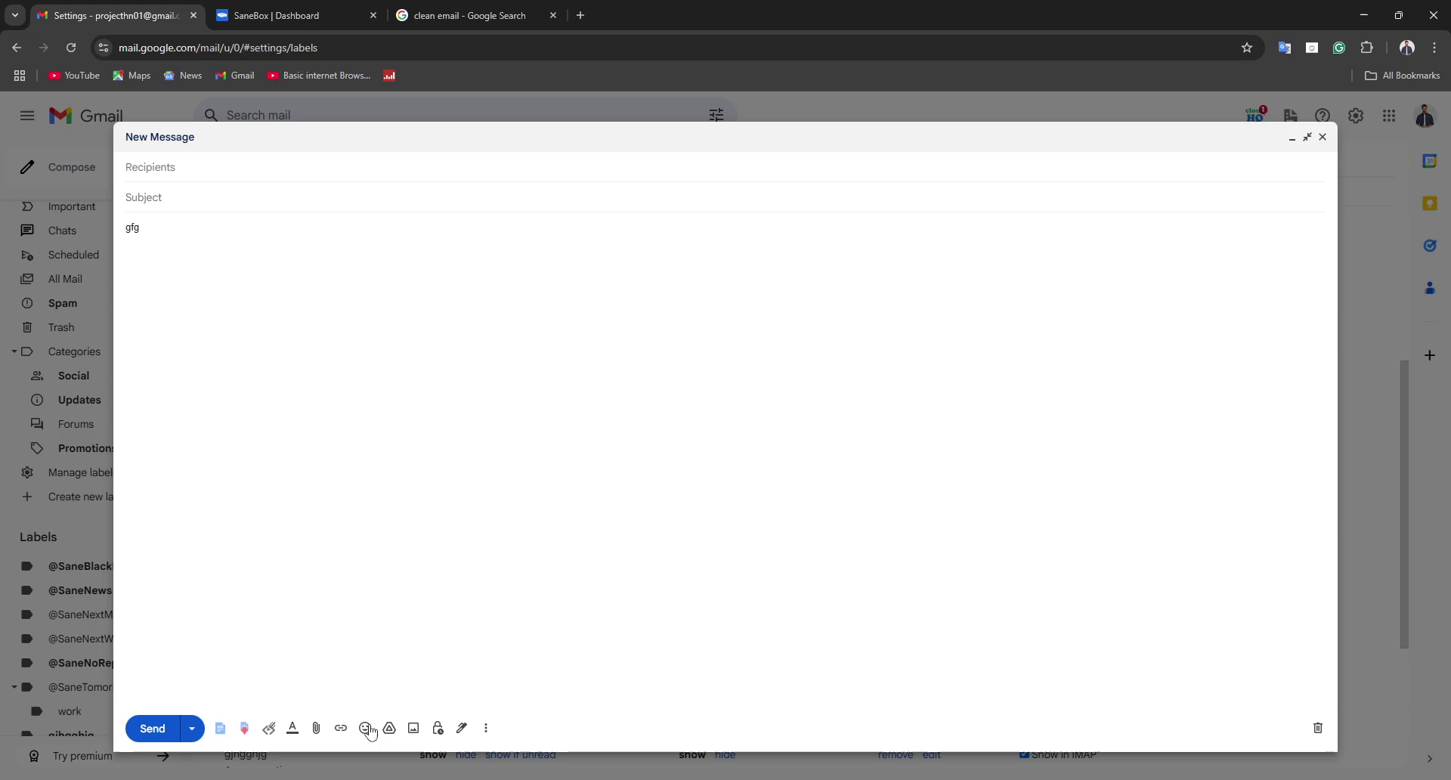
# Check the emoji and link insertion options for the text "gfg" without adding anything, and close the draft.
pyautogui.click(365, 727)
pyautogui.press('Escape')
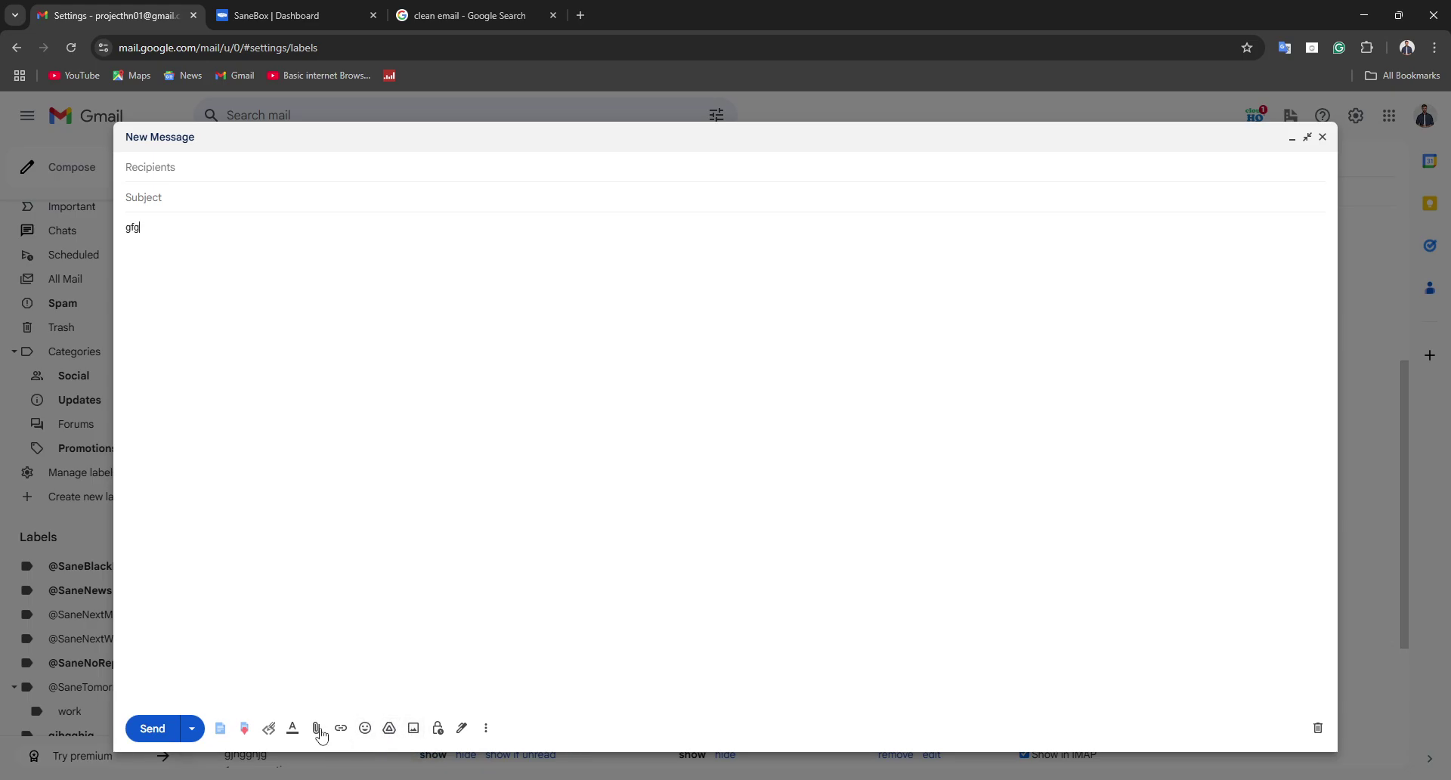
pyautogui.click(339, 730)
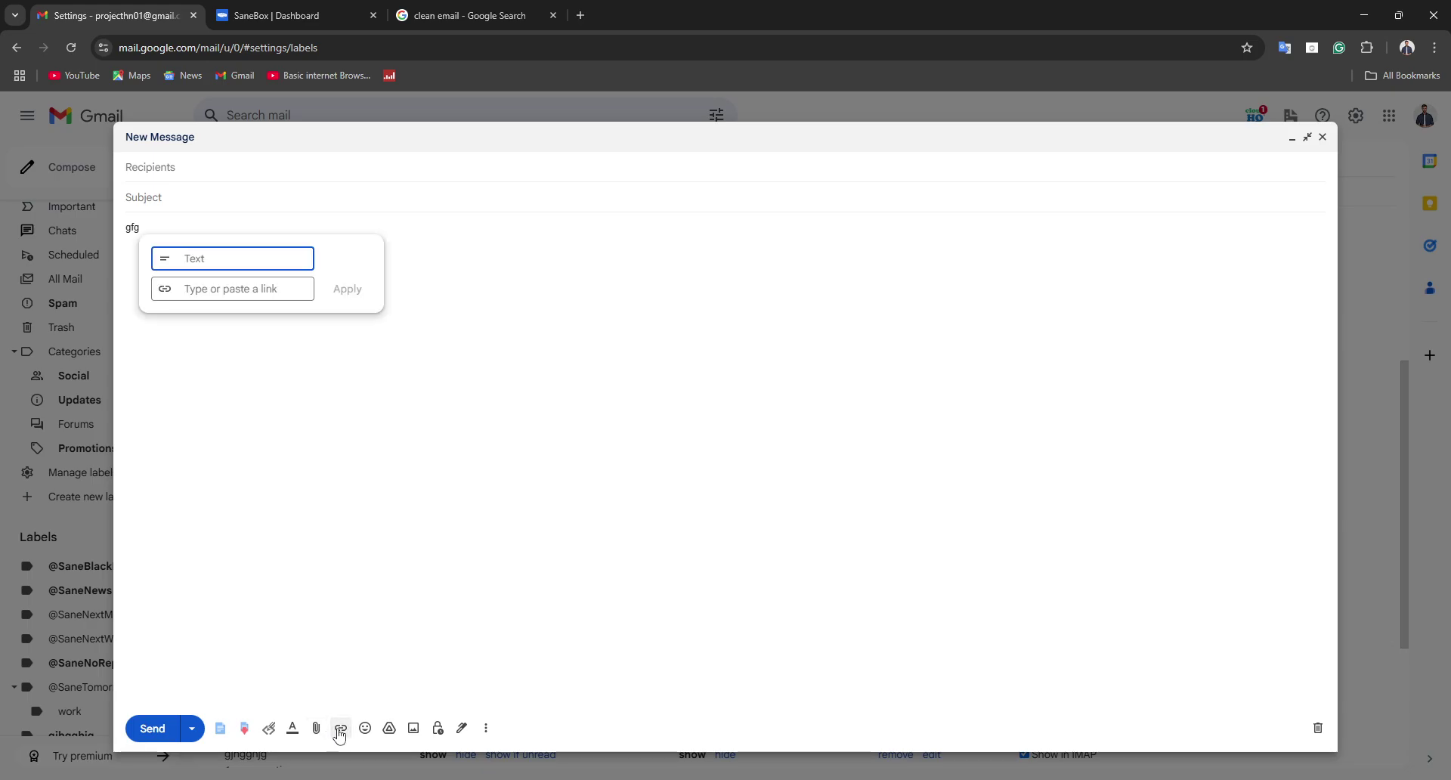
pyautogui.click(133, 243)
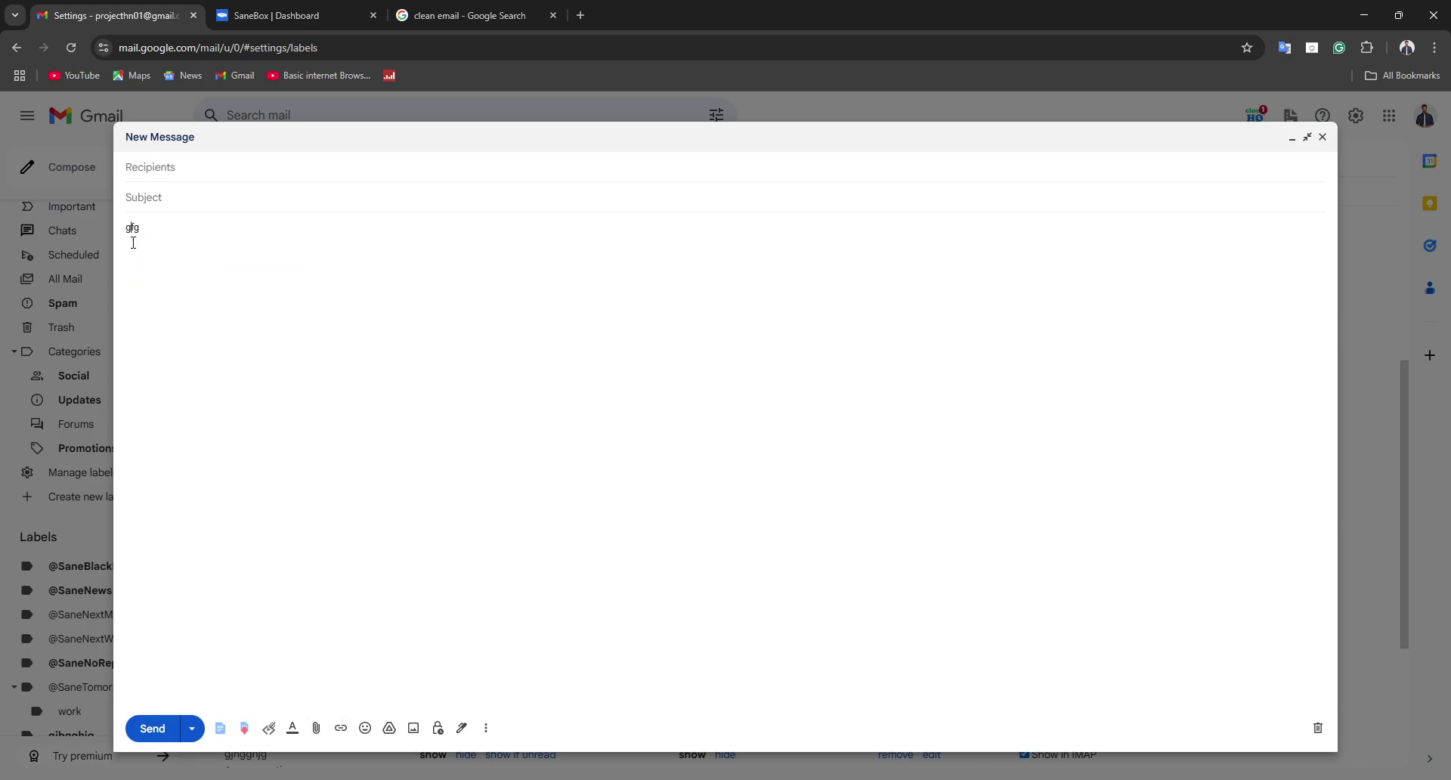
pyautogui.moveTo(116, 227)
pyautogui.mouseDown()
pyautogui.moveTo(155, 230)
pyautogui.moveTo(115, 226)
pyautogui.mouseUp()
pyautogui.click(153, 228)
pyautogui.click(340, 729)
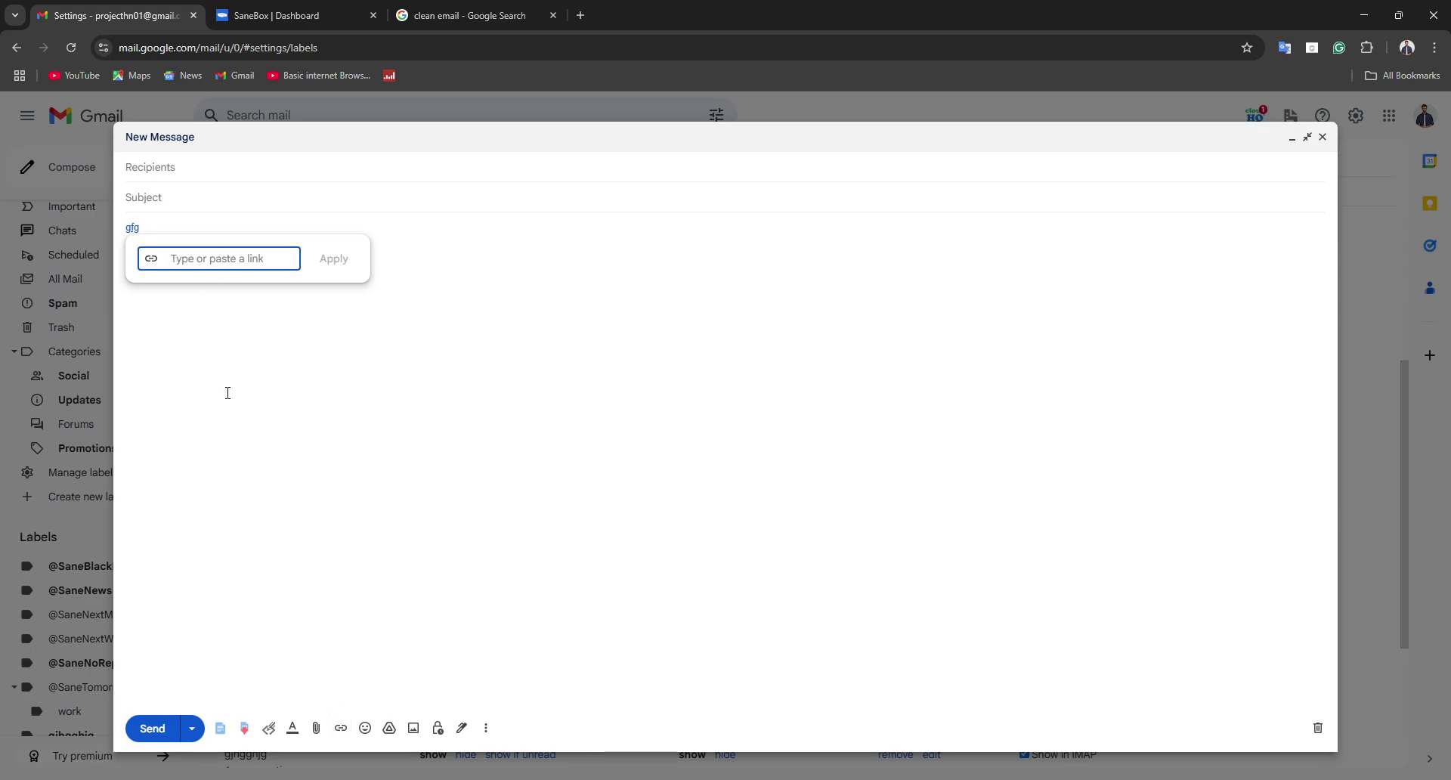
pyautogui.press('Escape')
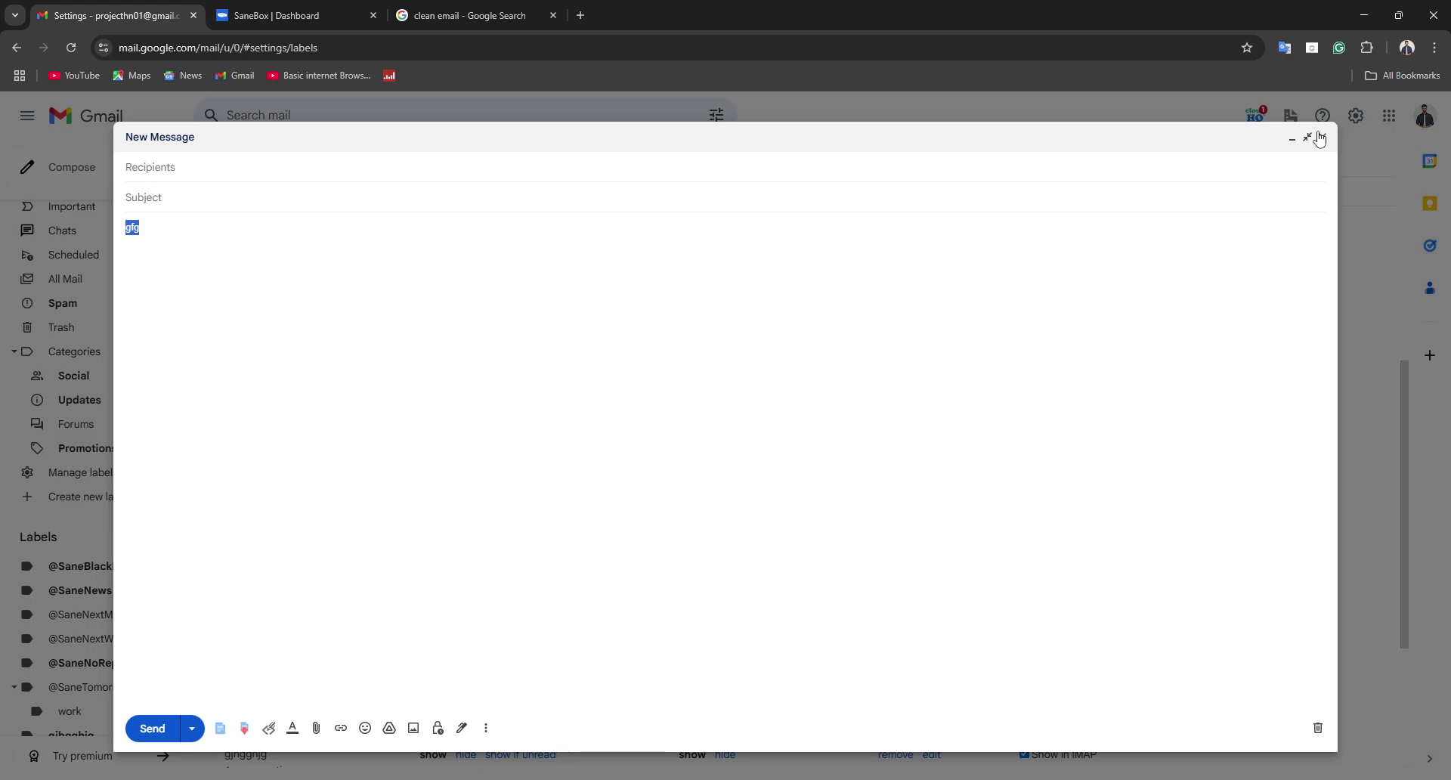
pyautogui.click(1319, 137)
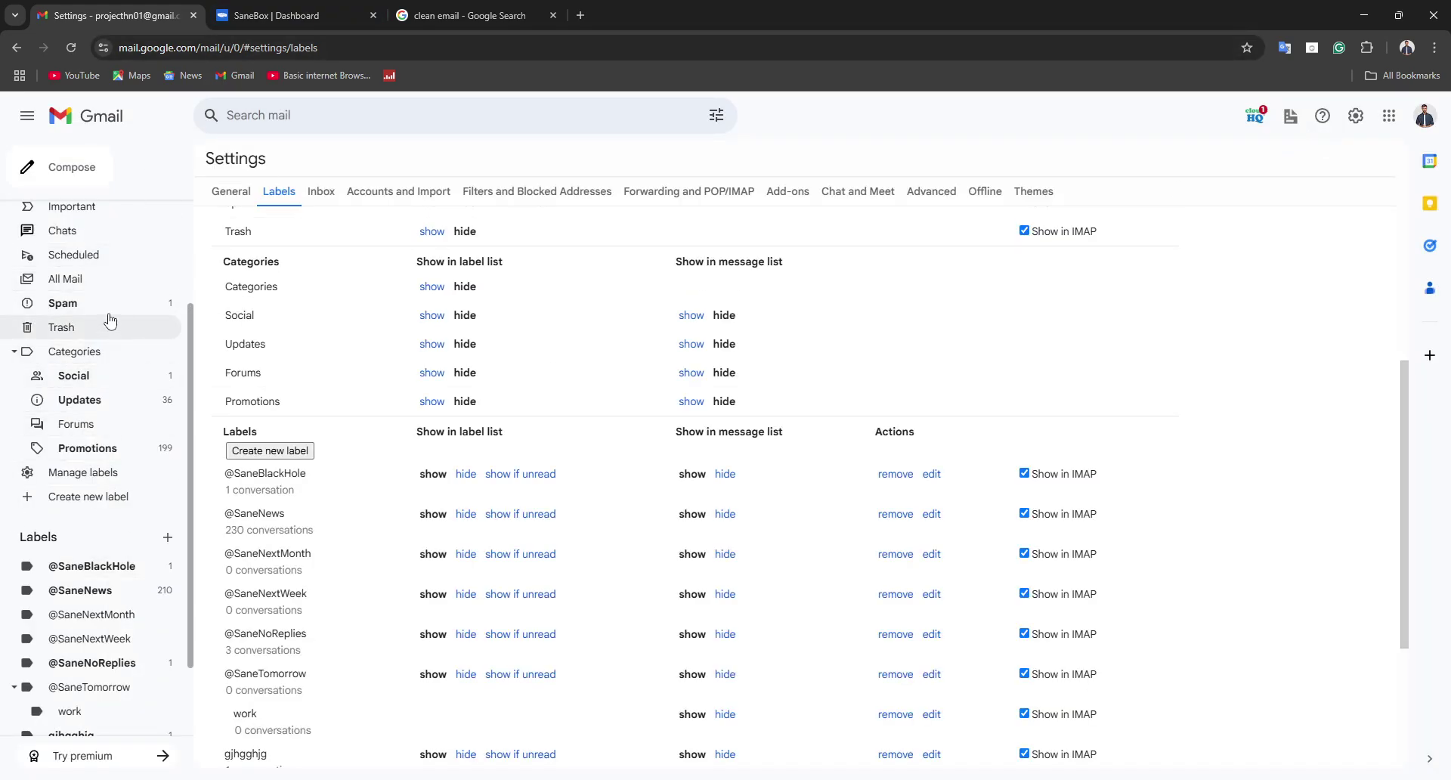
# Return to the inbox and look through its Primary conversations.
pyautogui.scroll(2, 110, 321)
pyautogui.scroll(-5, 181, 491)
pyautogui.scroll(5, 85, 423)
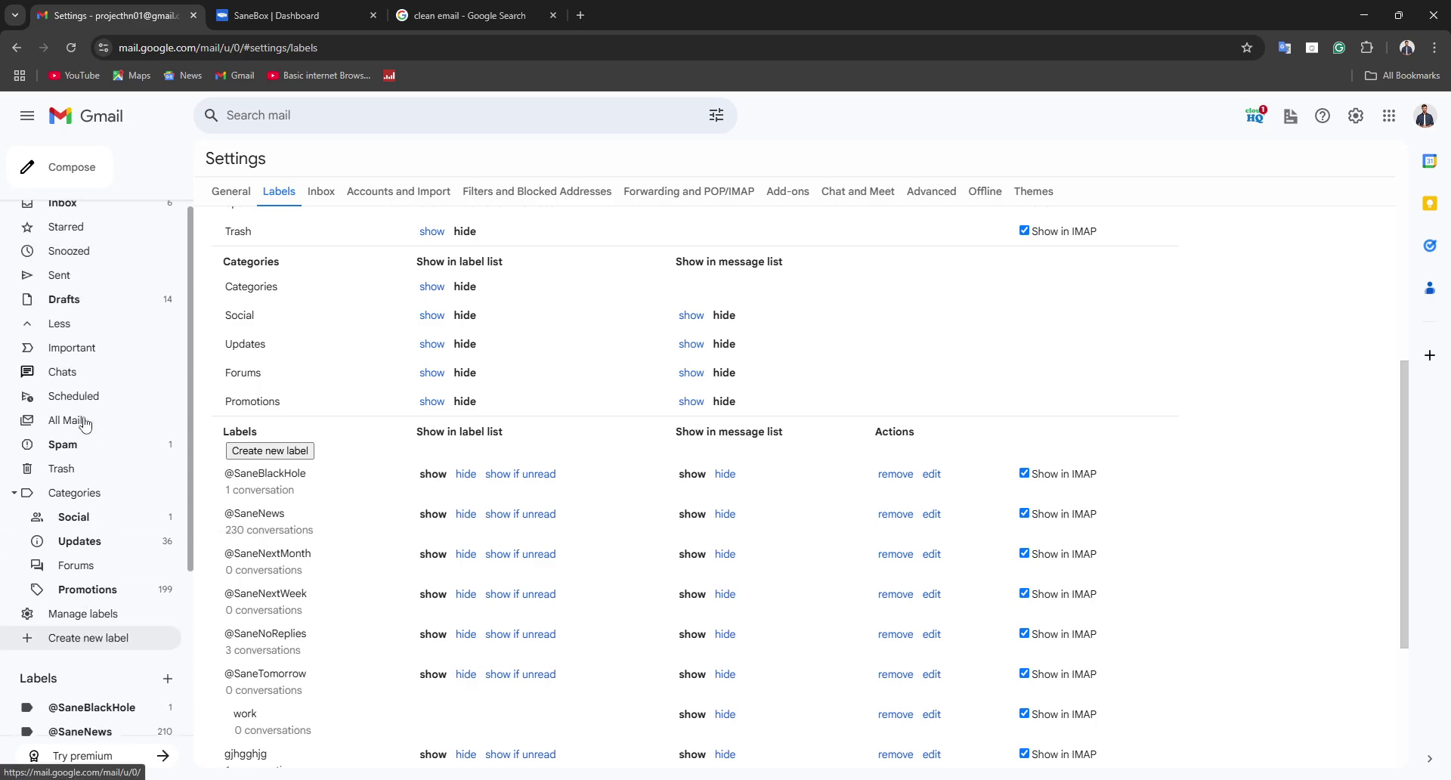
pyautogui.click(75, 213)
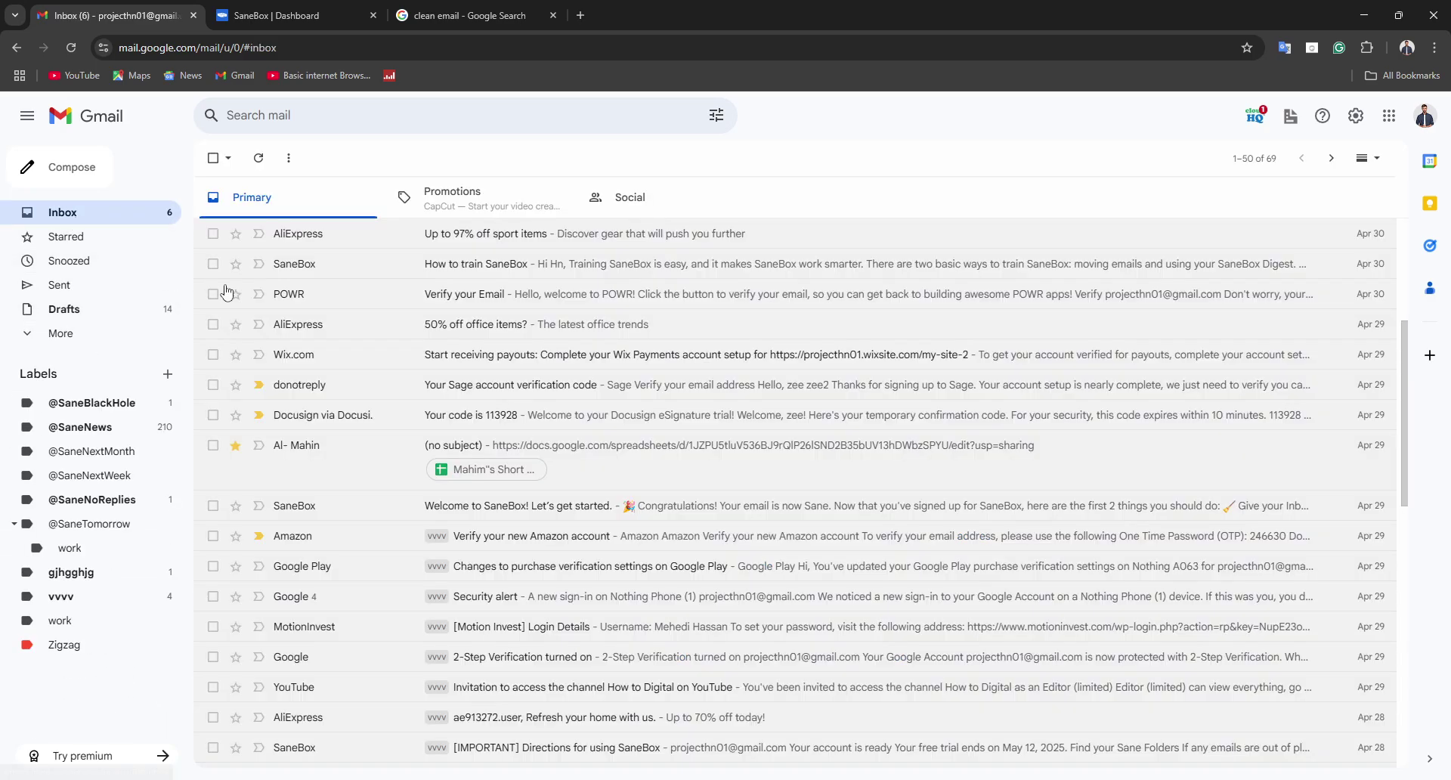
pyautogui.scroll(-8, 282, 326)
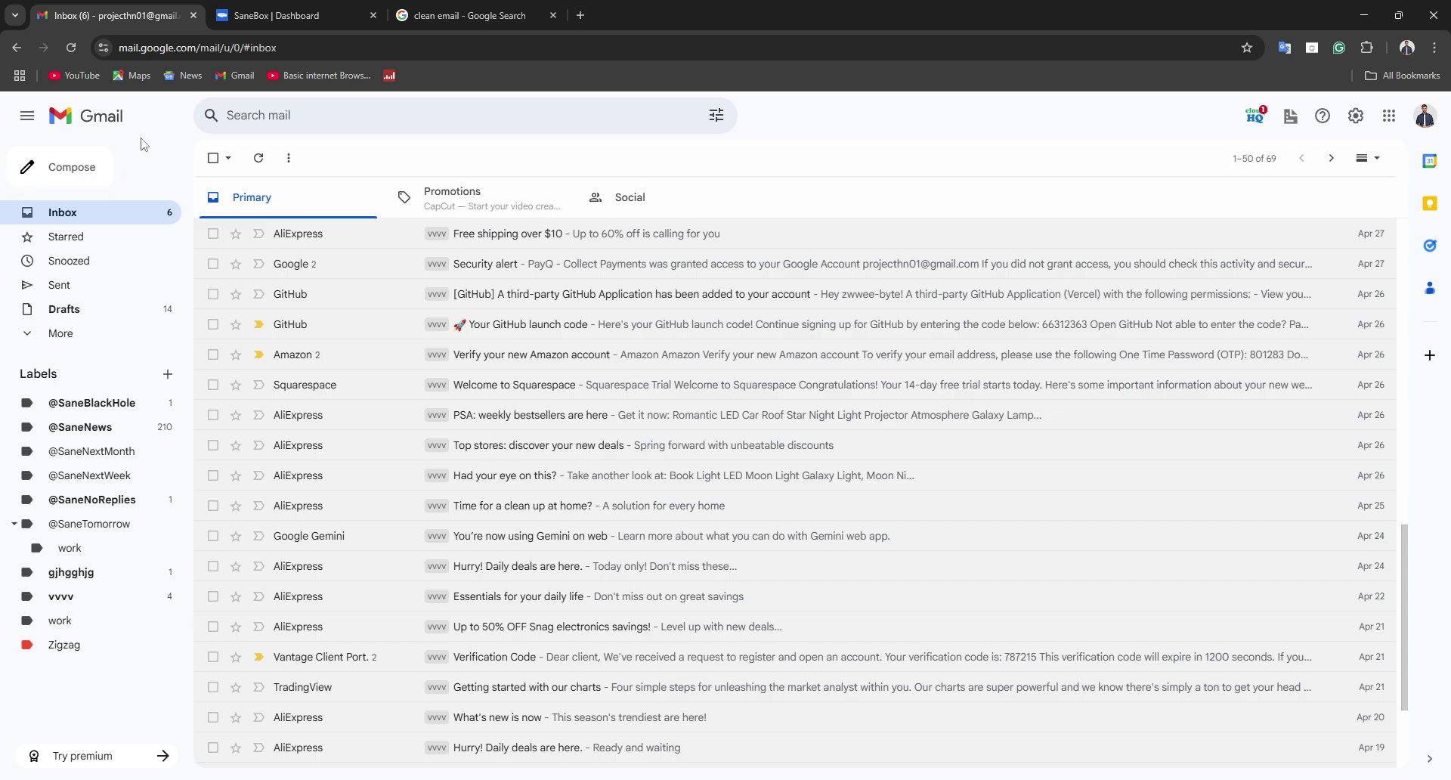
pyautogui.rightClick(266, 125)
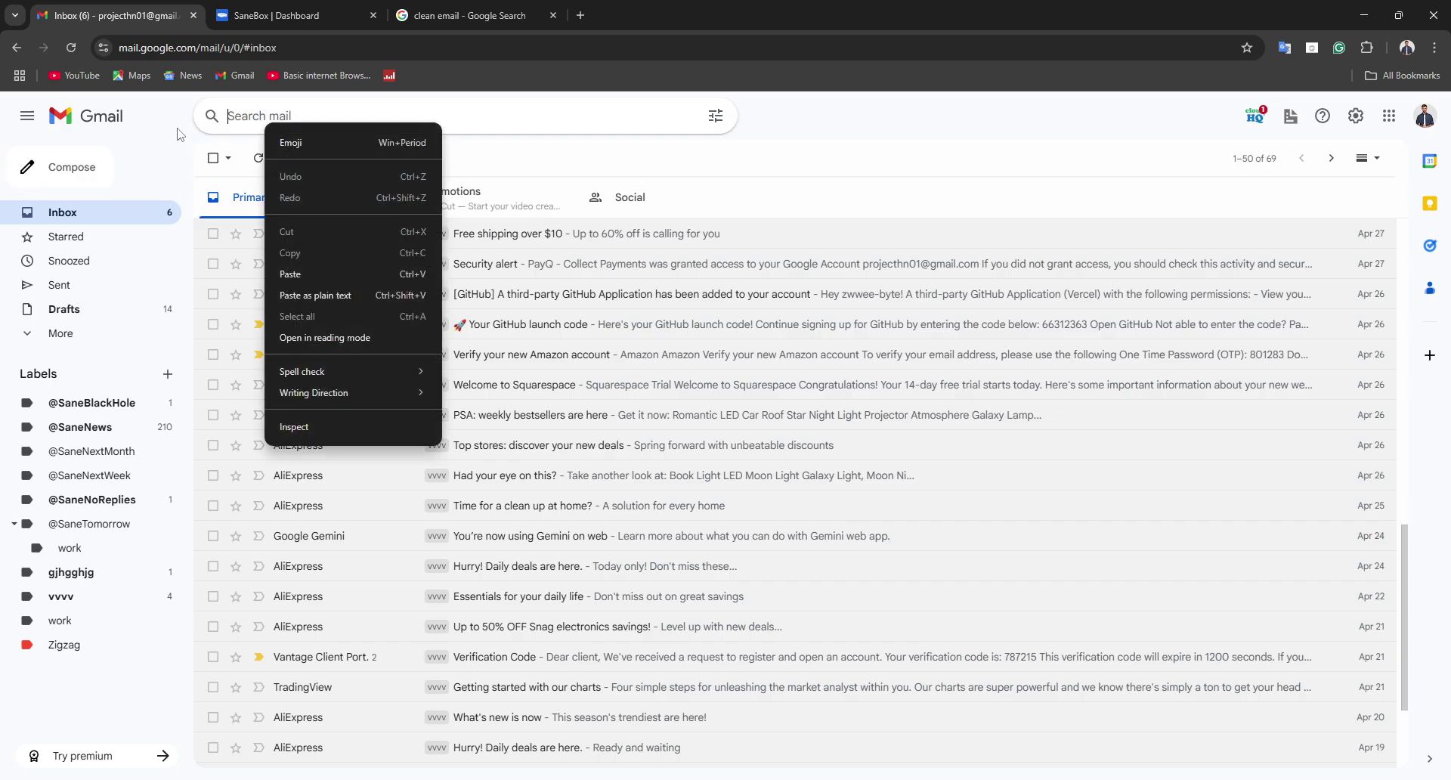
pyautogui.rightClick(176, 126)
pyautogui.press('Escape')
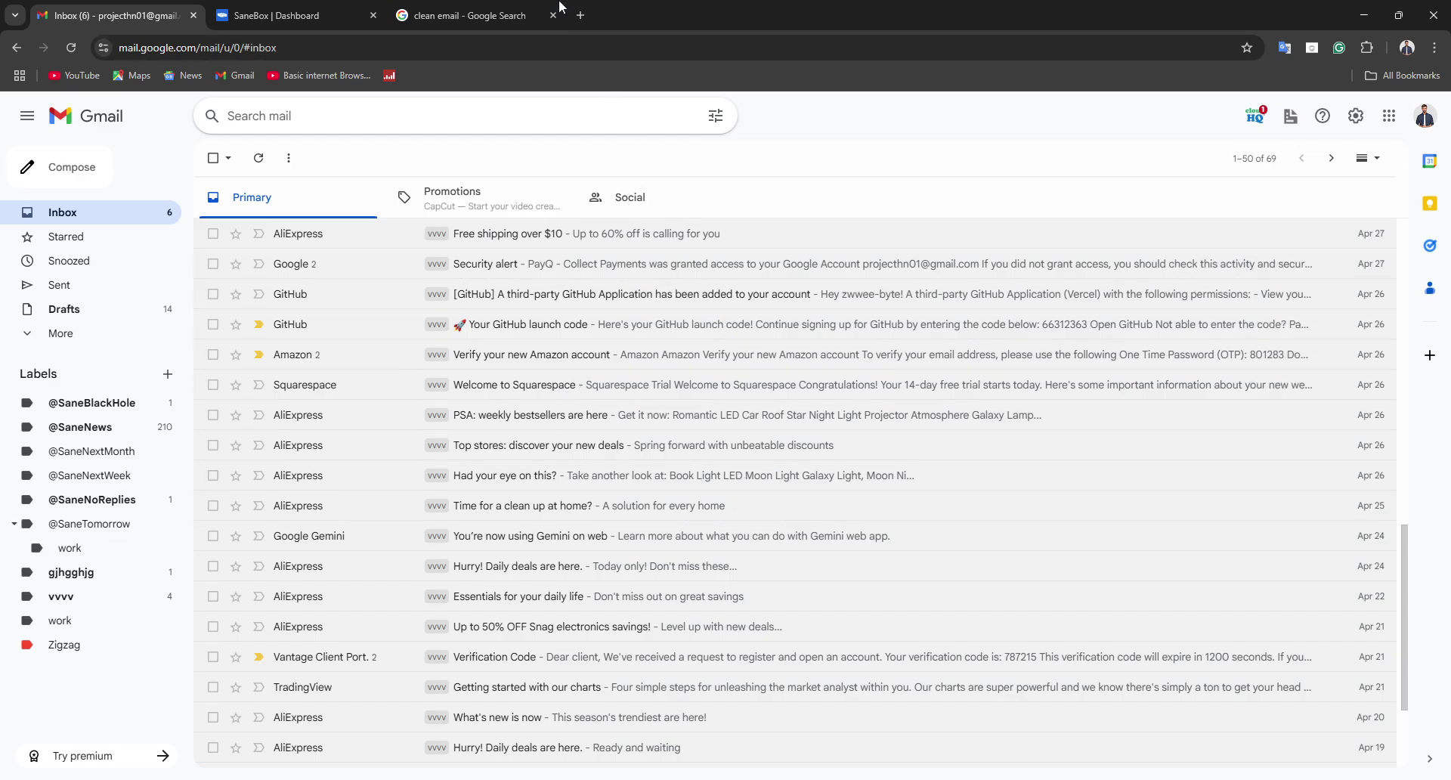
pyautogui.click(483, 6)
pyautogui.click(129, 14)
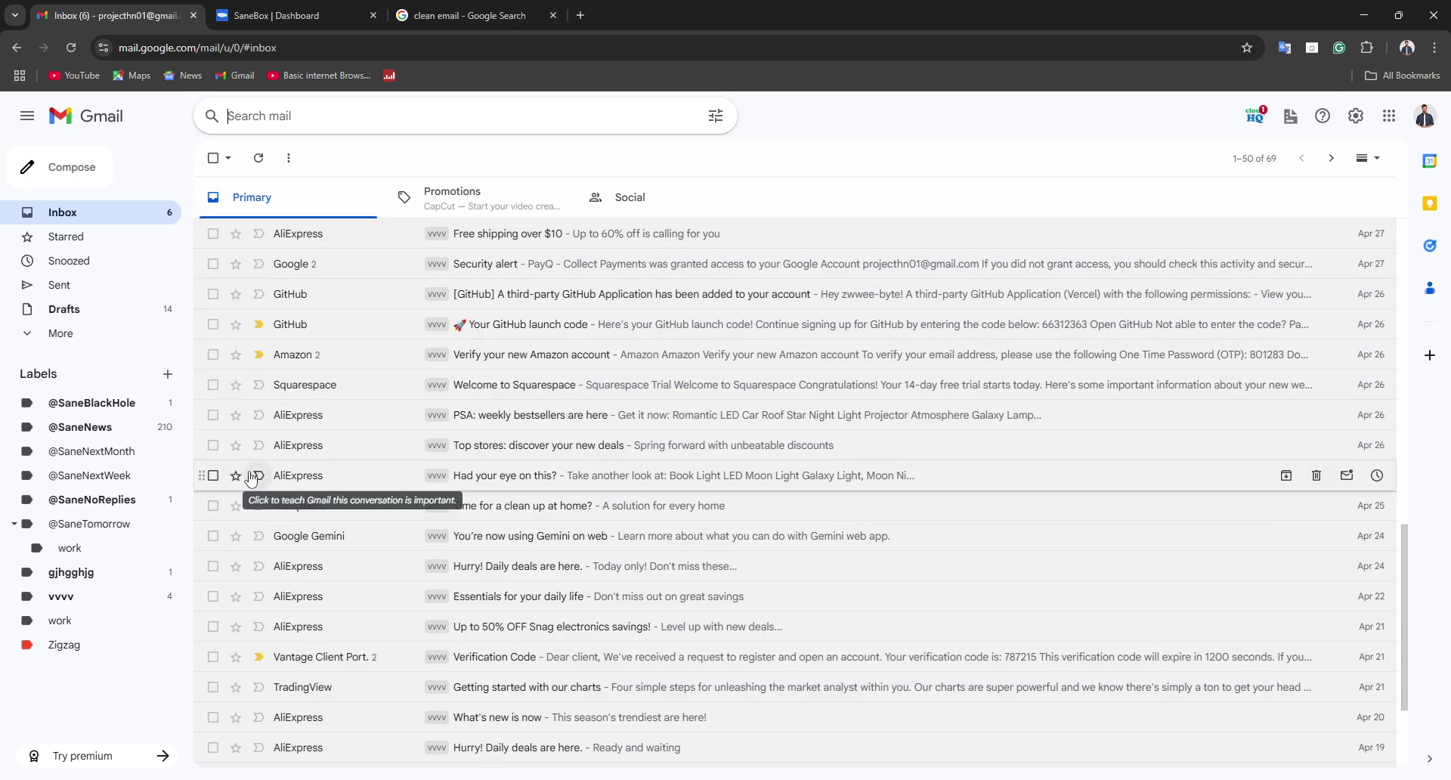
pyautogui.scroll(-2, 544, 317)
pyautogui.scroll(2, 551, 336)
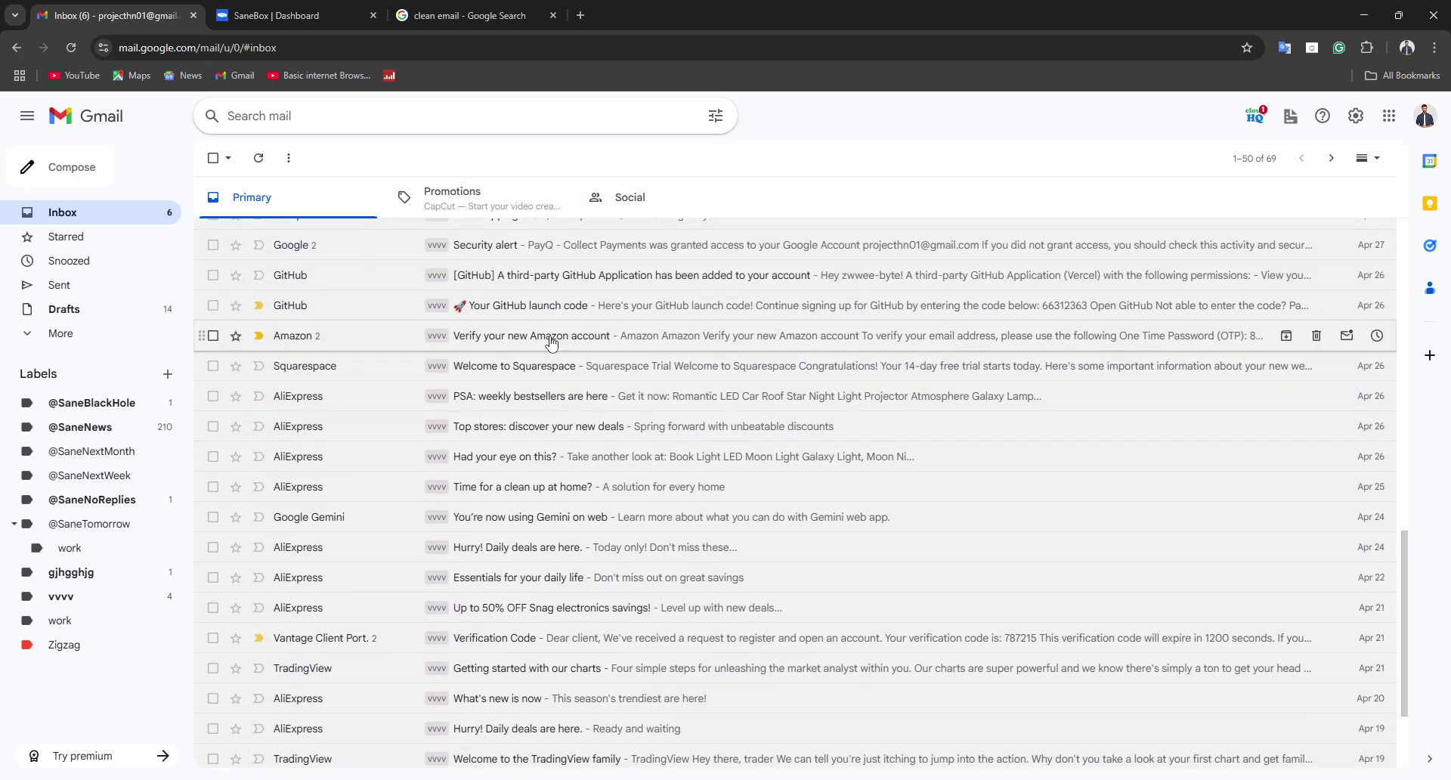
pyautogui.scroll(9, 366, 485)
pyautogui.scroll(-3, 393, 475)
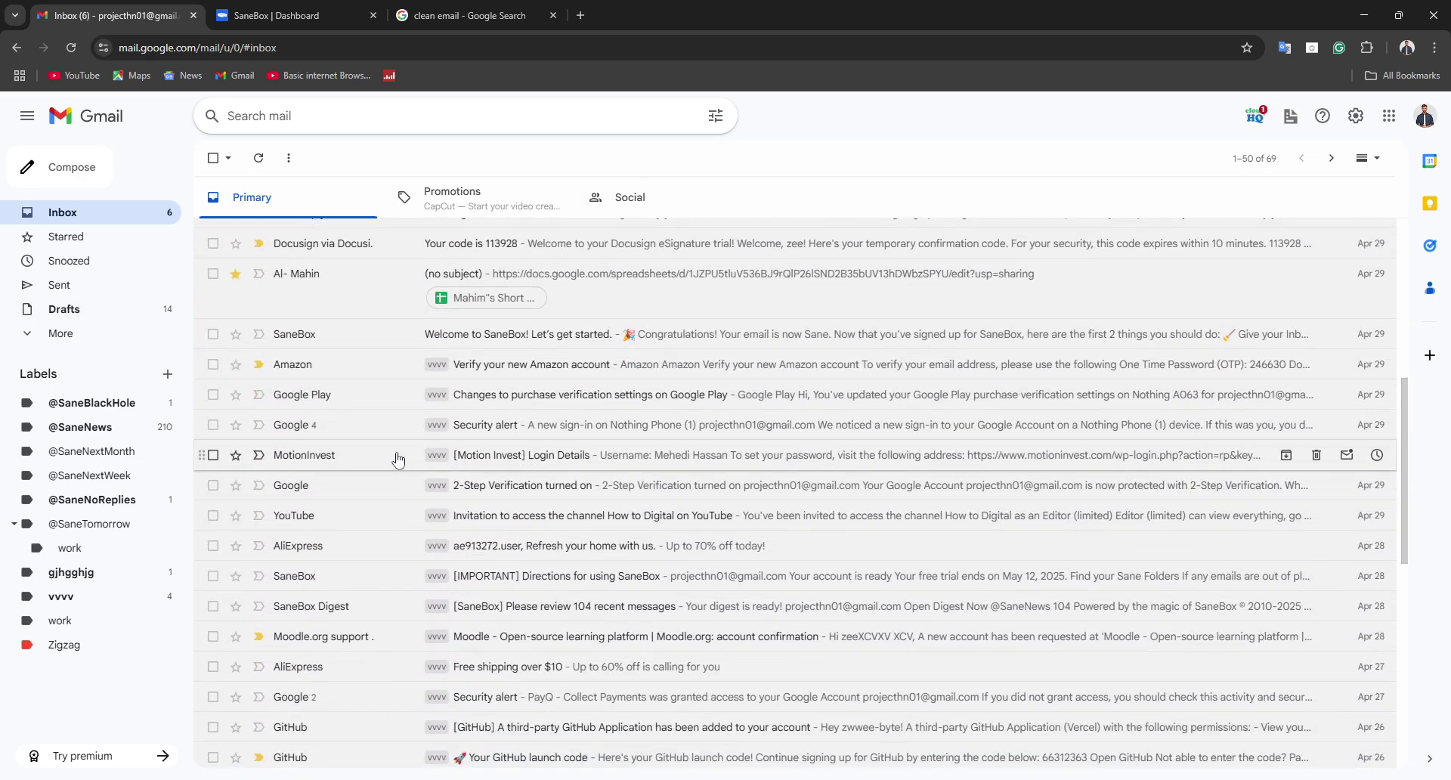
pyautogui.scroll(-5, 399, 458)
# Start a screen capture and select an area of about 1851 by 909 pixels covering the inbox page.
pyautogui.press('Print')
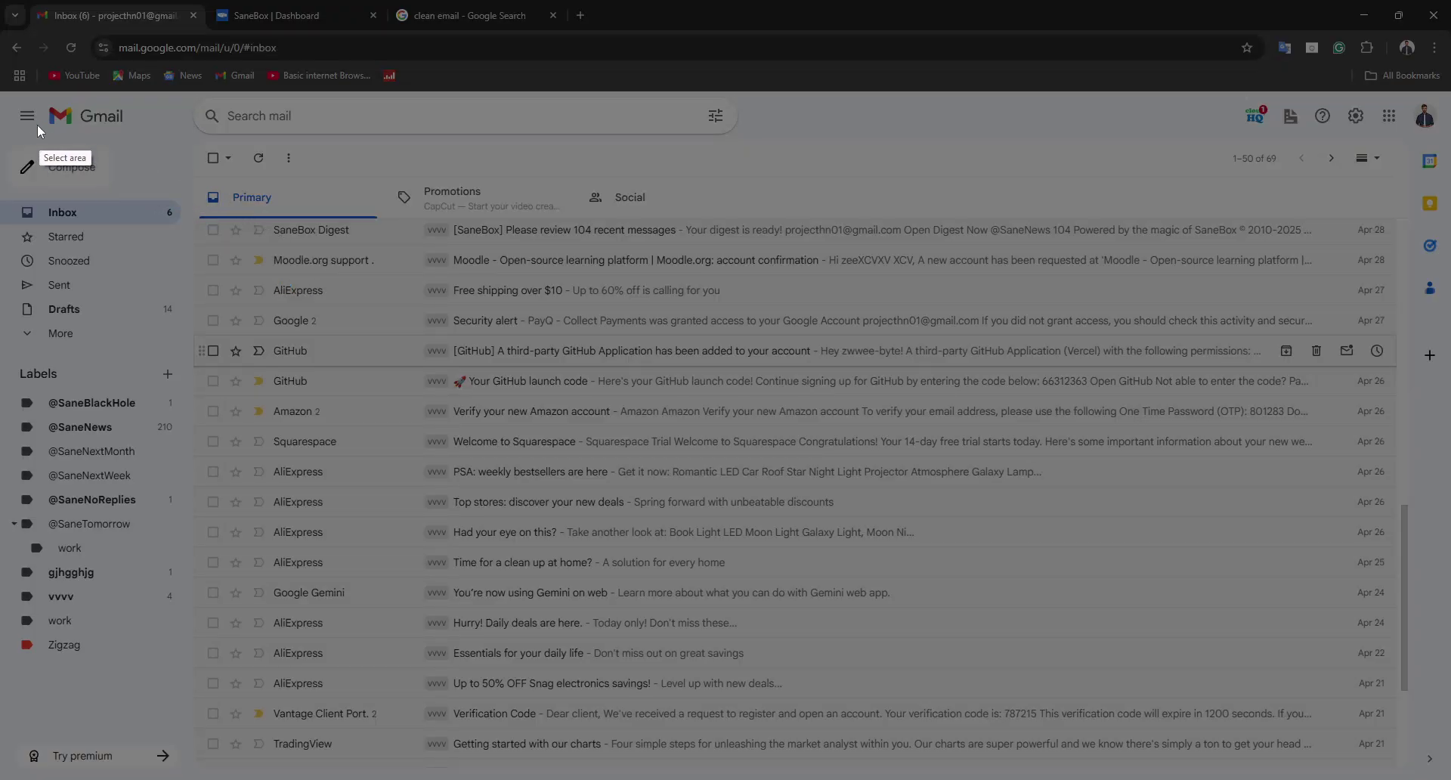
pyautogui.moveTo(0, 90); pyautogui.dragTo(1398, 777)
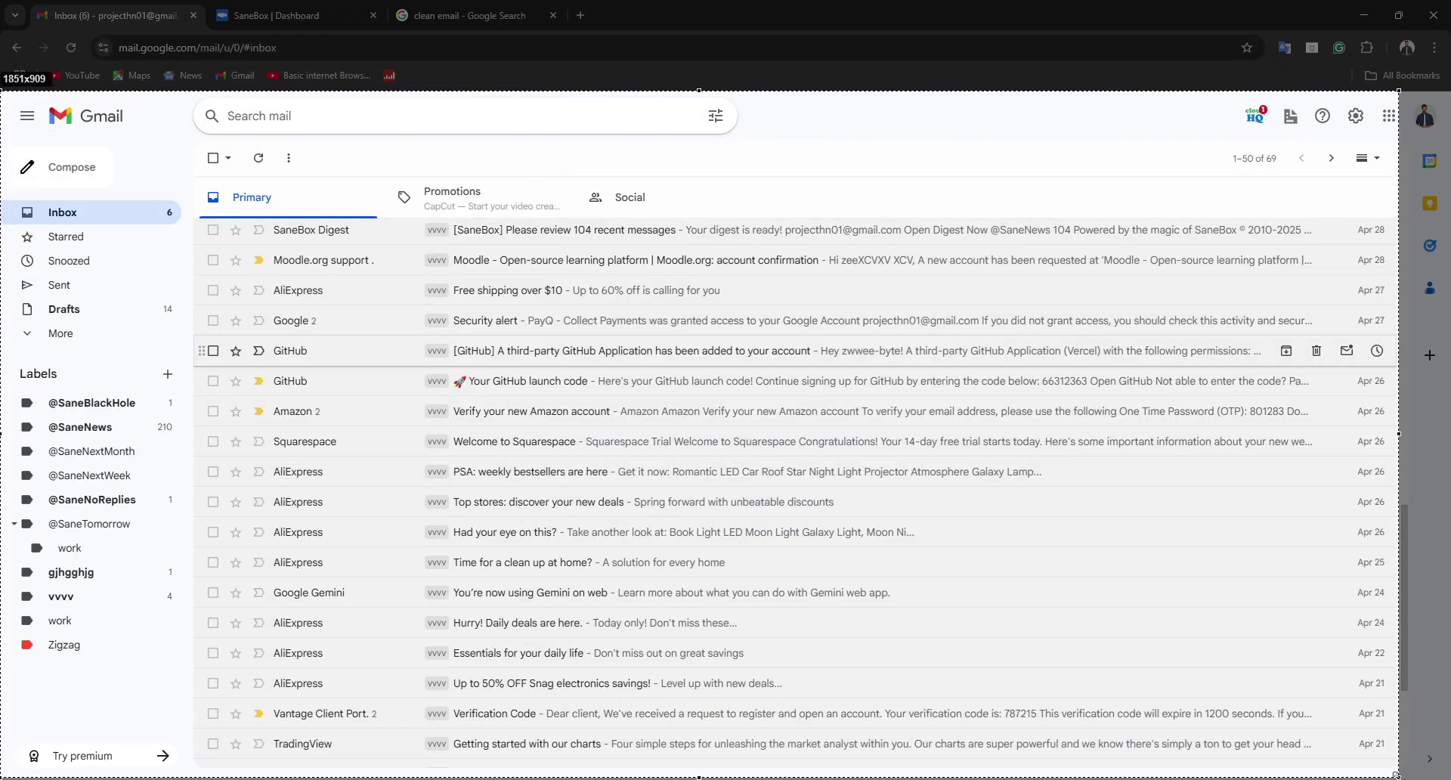